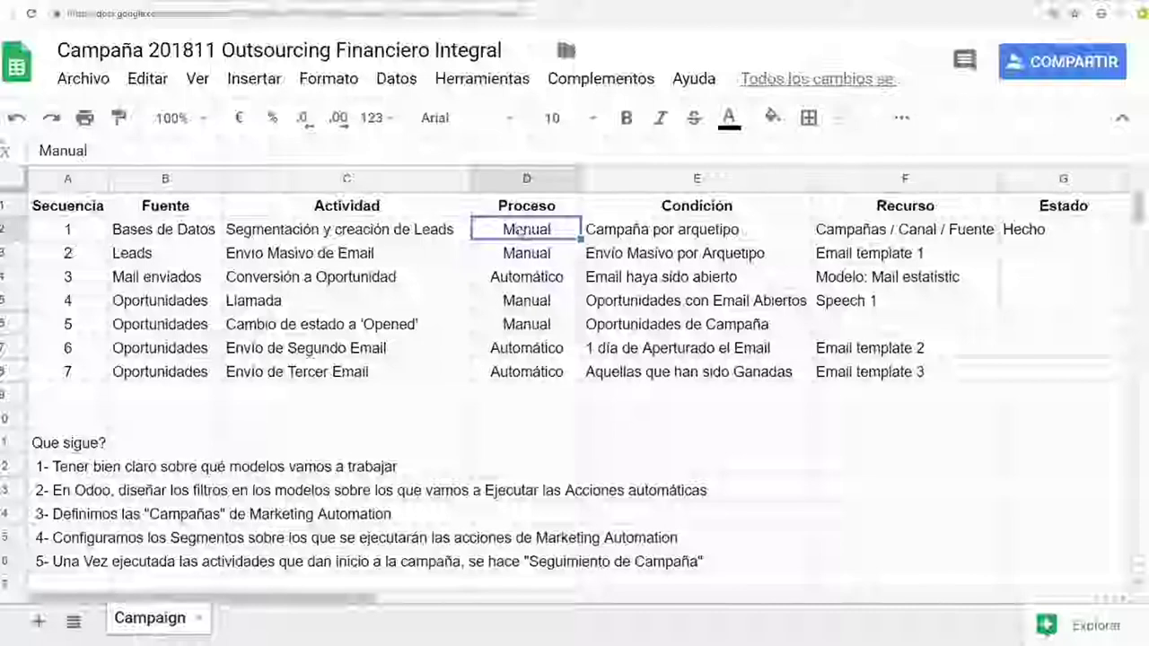
- Review the source, process, condition and resource of the lead segmentation and Envío Masivo de Email activities in sequences 1 and 2
click(716, 234)
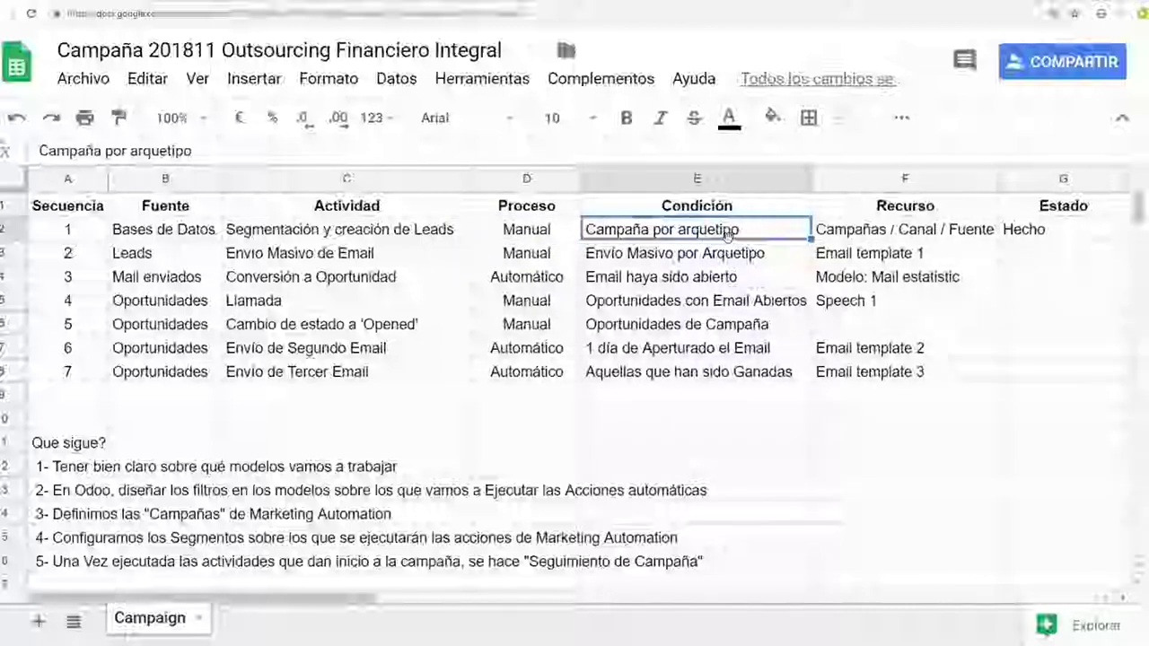
click(318, 257)
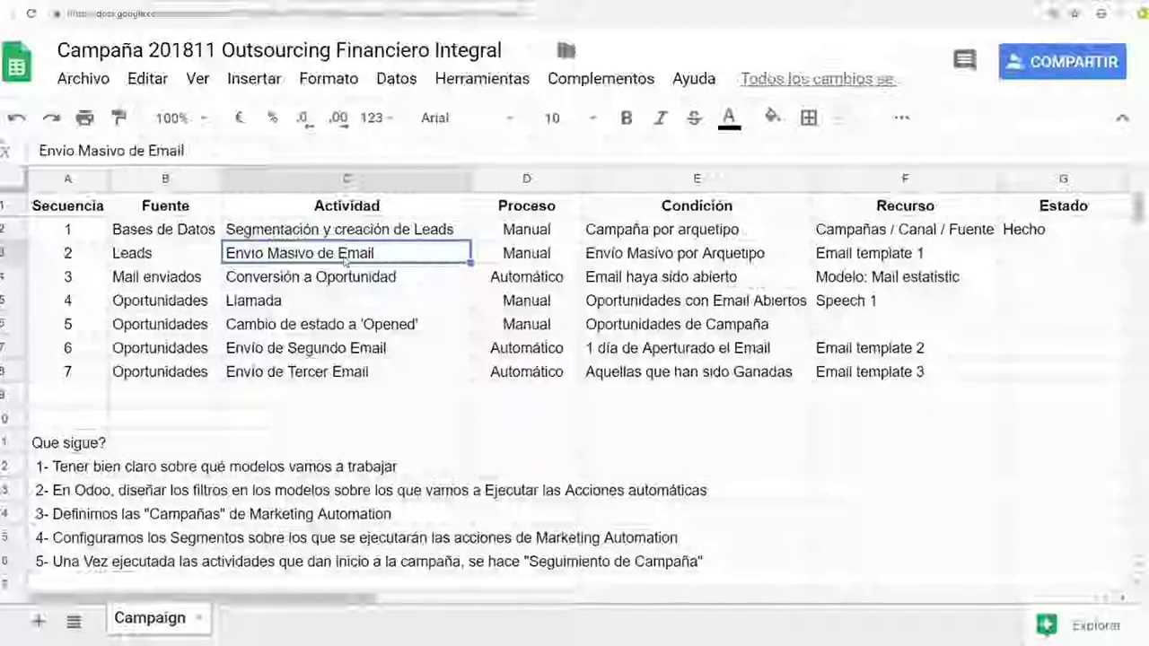
click(518, 260)
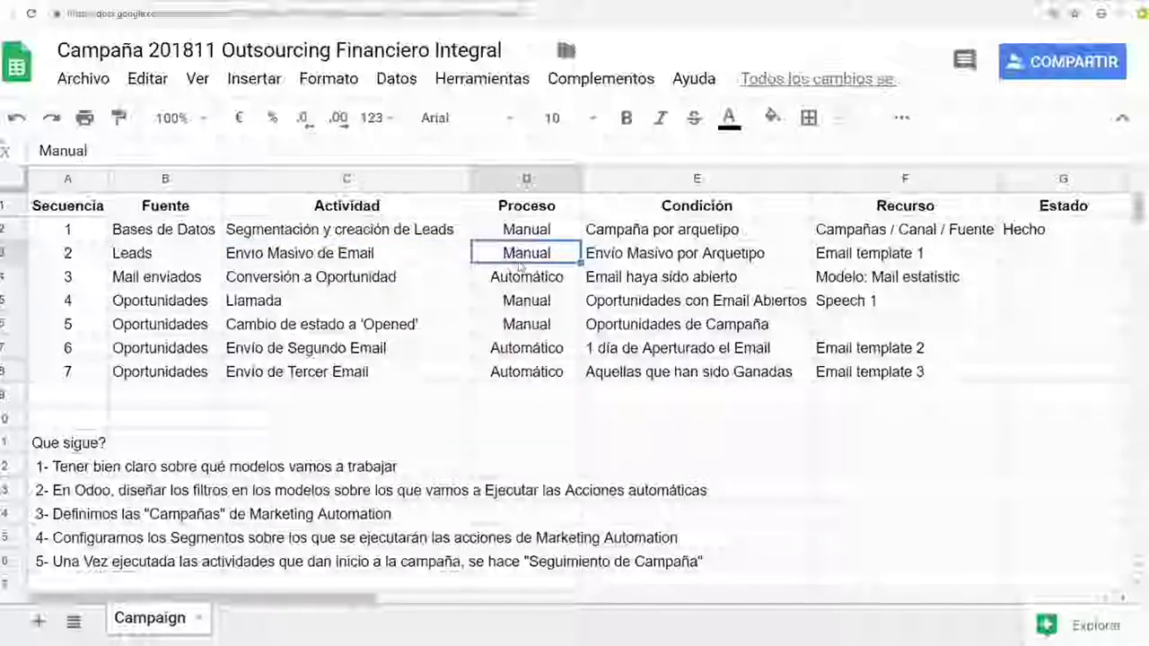
click(430, 258)
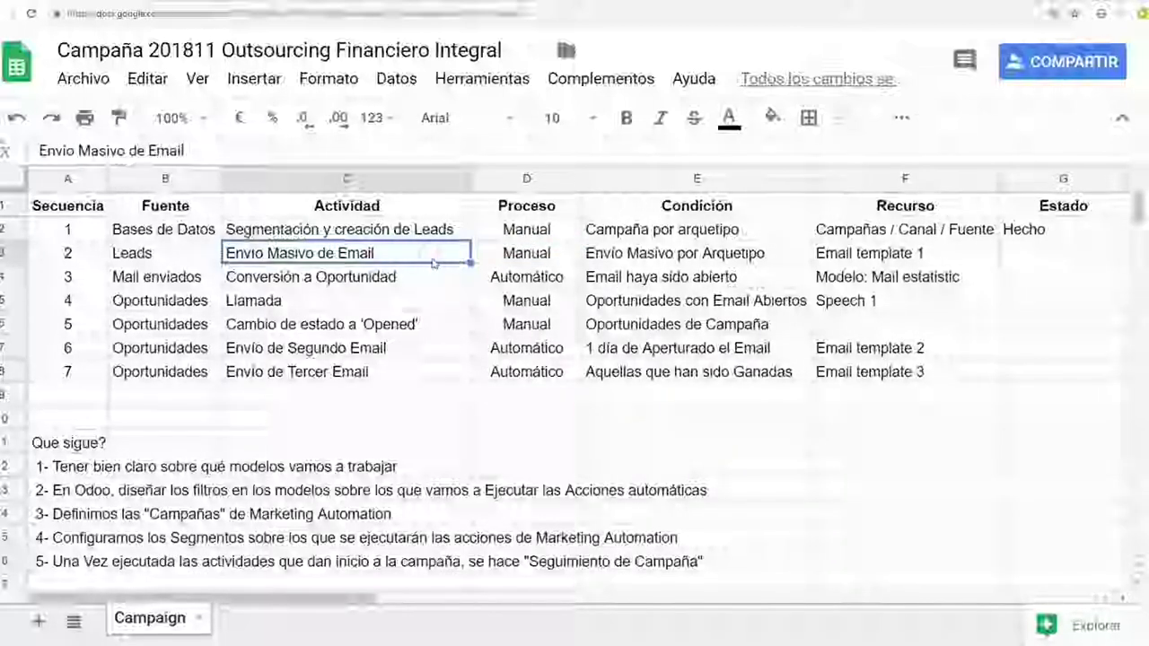
click(170, 260)
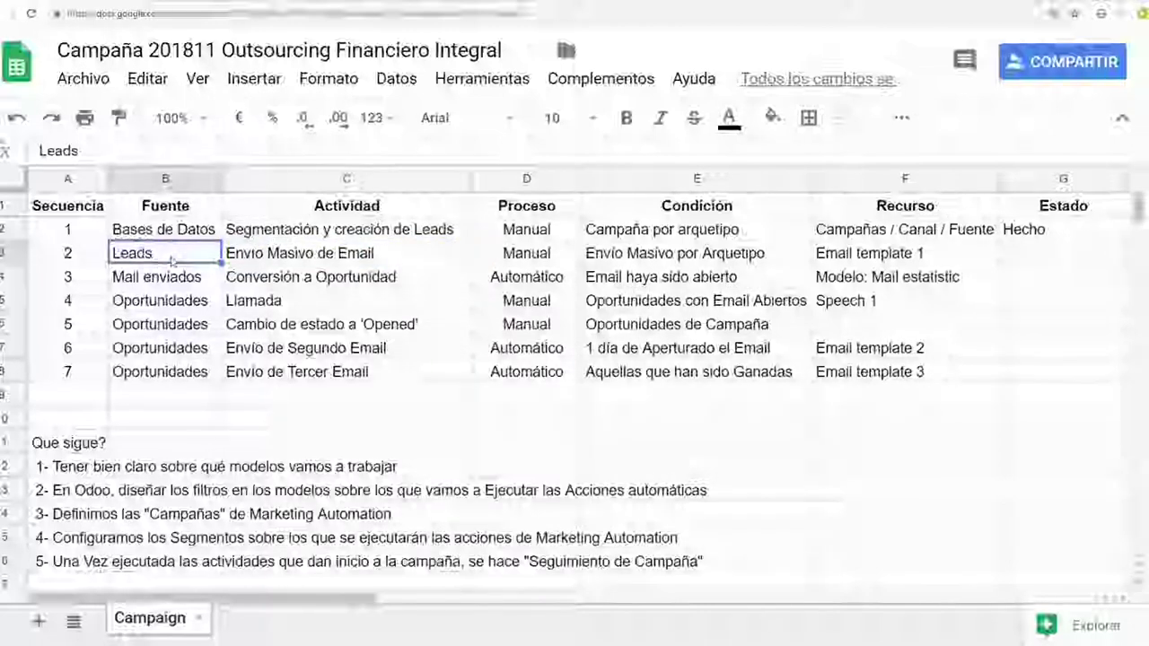
click(652, 257)
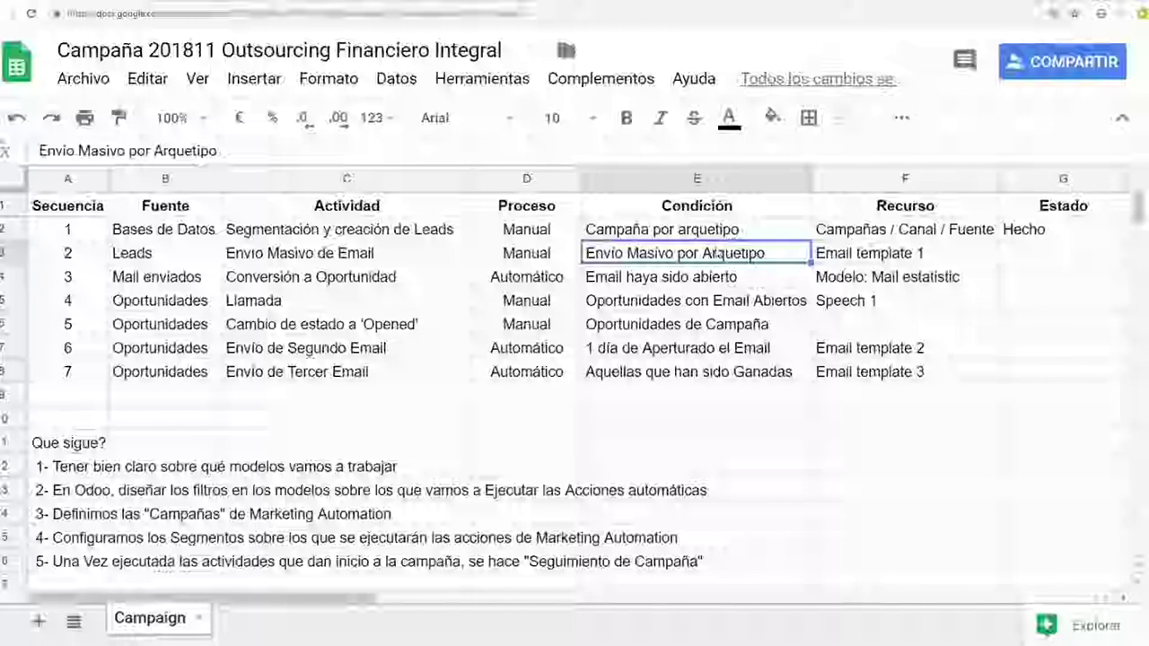
click(393, 230)
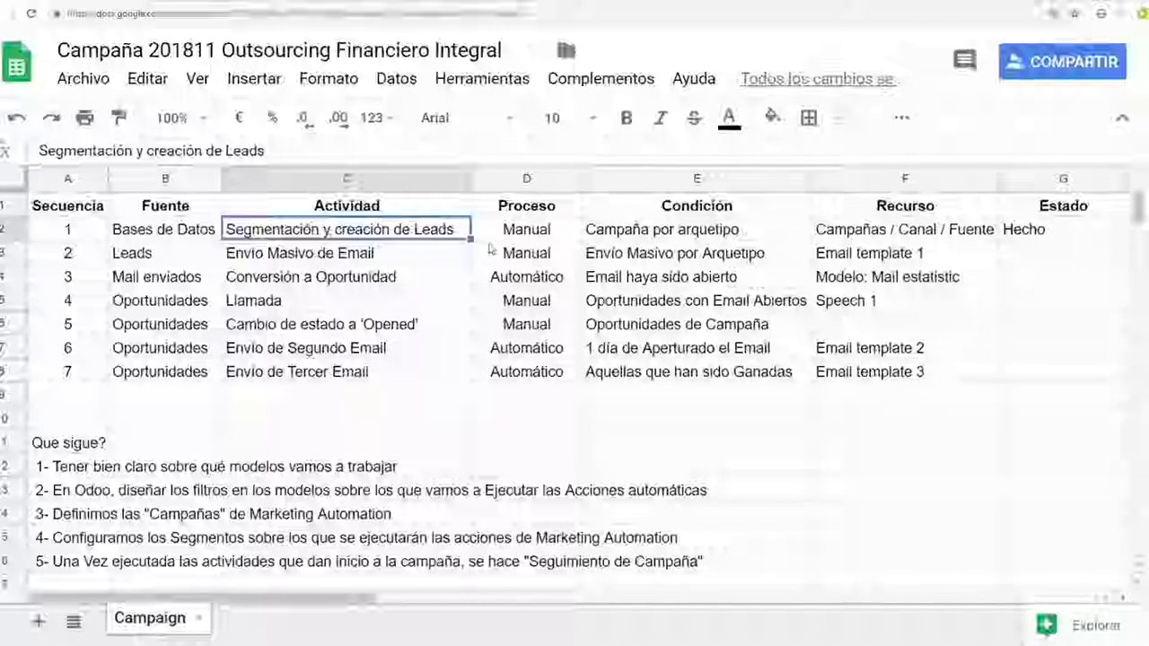
click(451, 255)
click(640, 254)
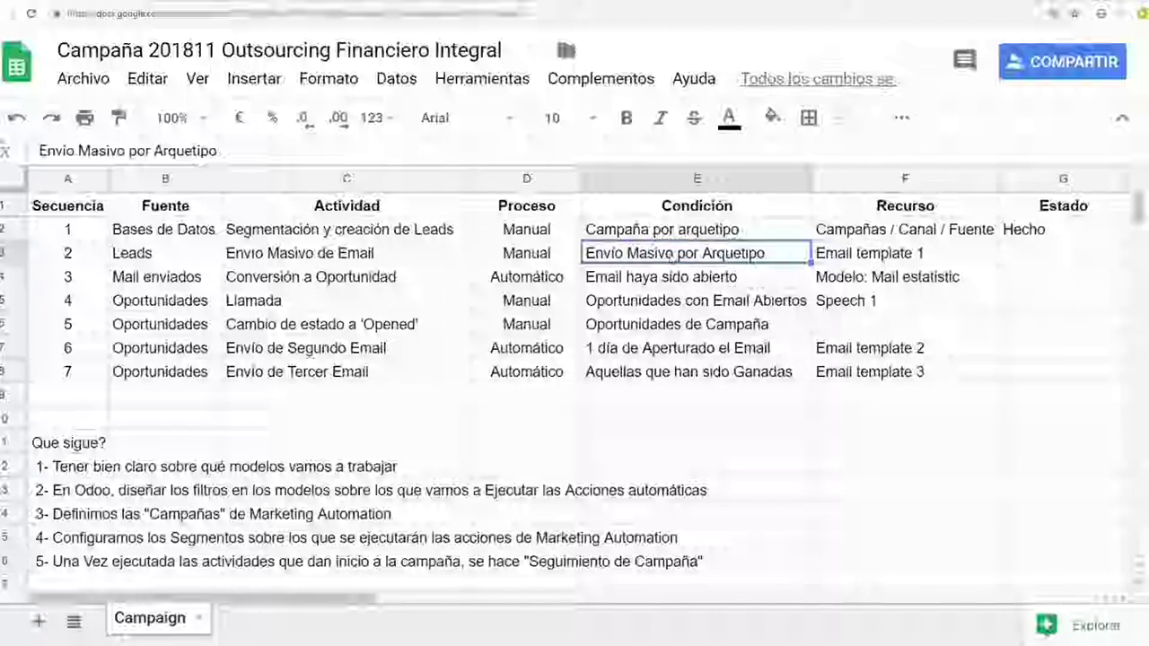
click(856, 254)
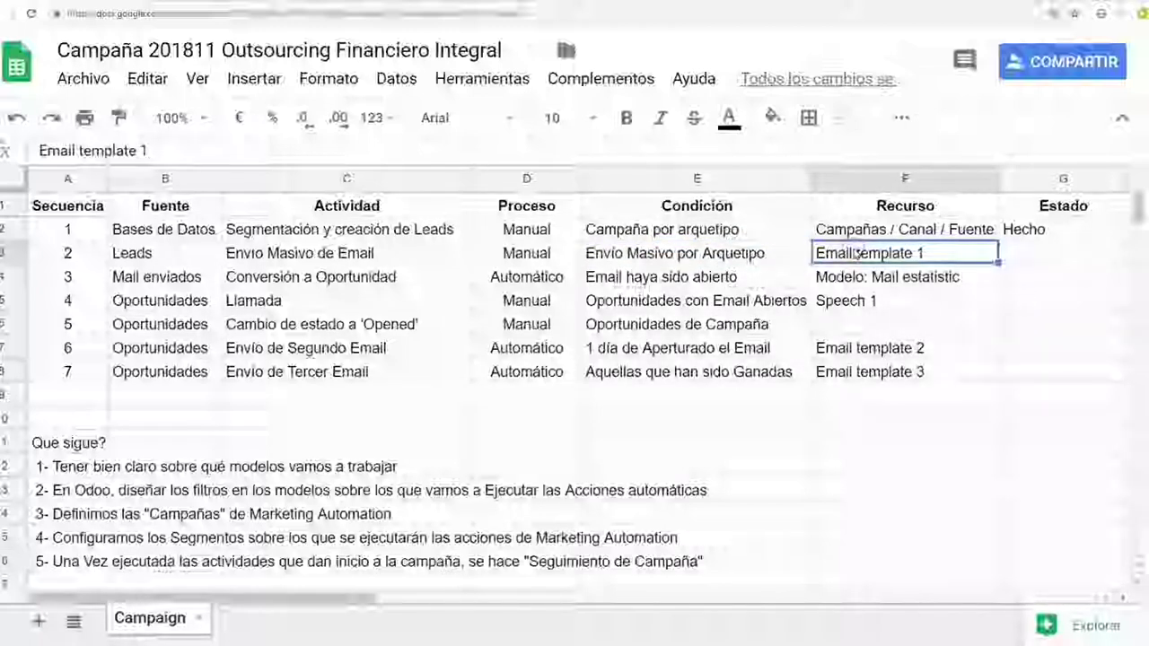
click(748, 255)
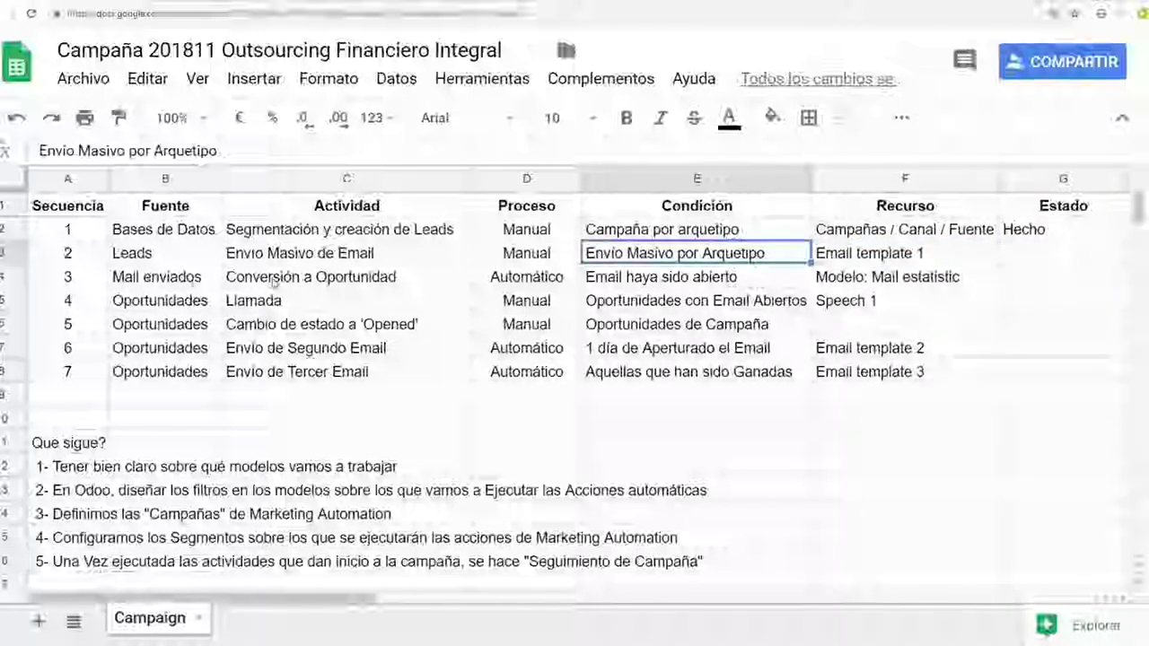
- Check the Proceso entry of Conversión a Oportunidad and compare the manual and automatic processes across all the campaign activities
click(274, 283)
click(505, 289)
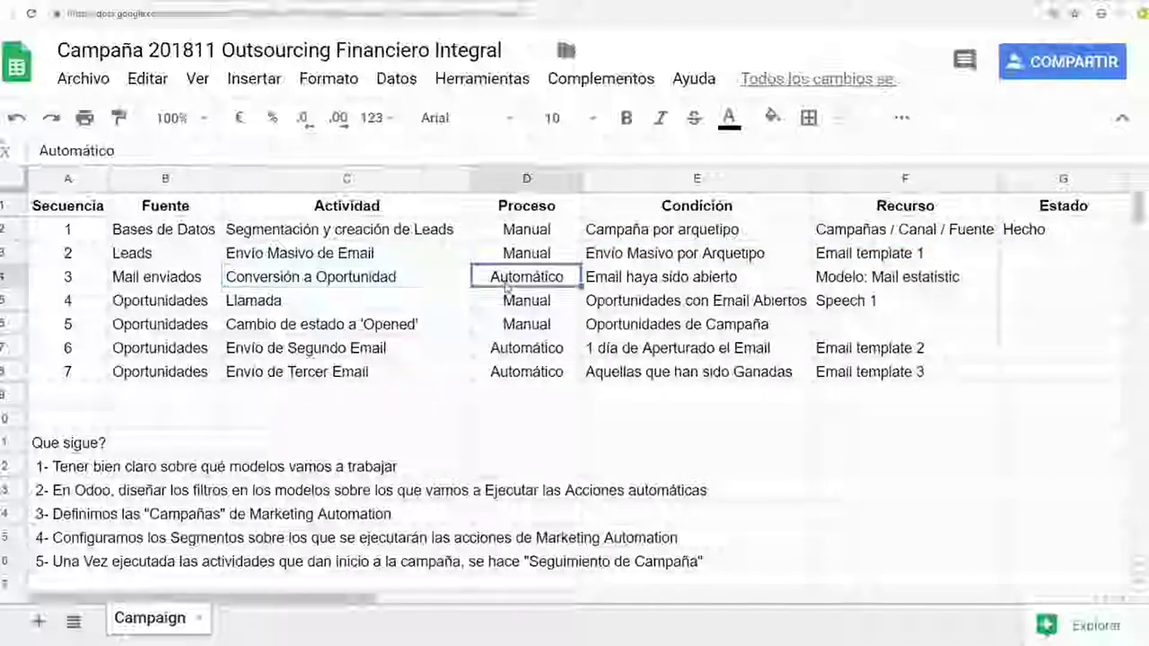
click(413, 279)
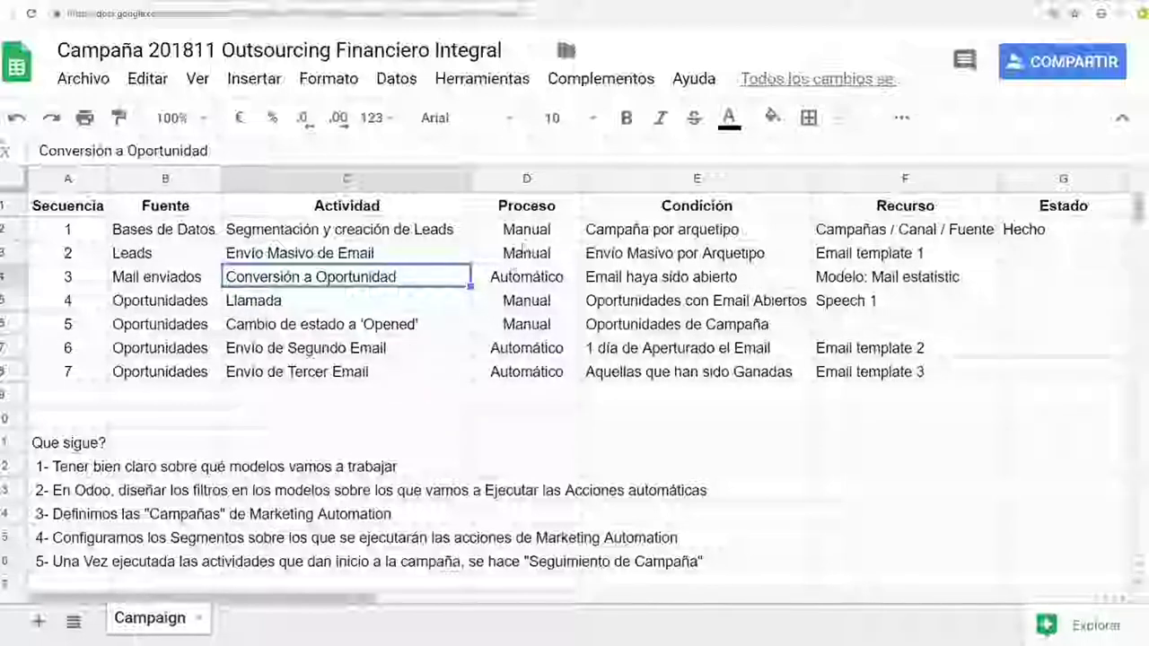
drag(541, 231, 536, 396)
click(538, 350)
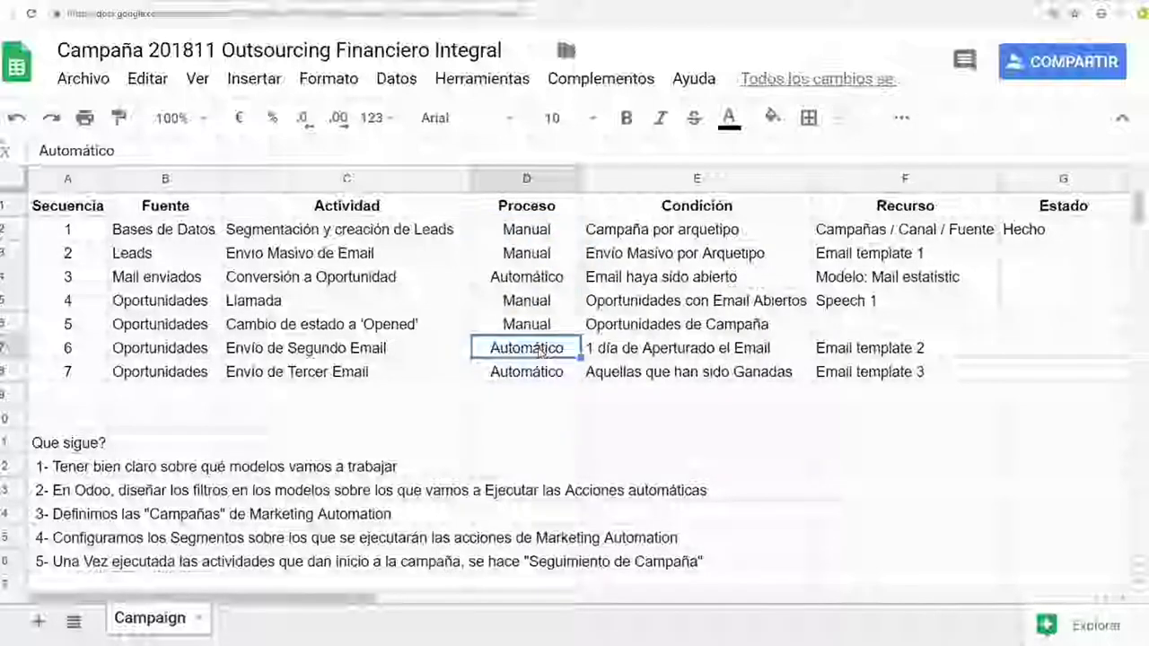
click(395, 277)
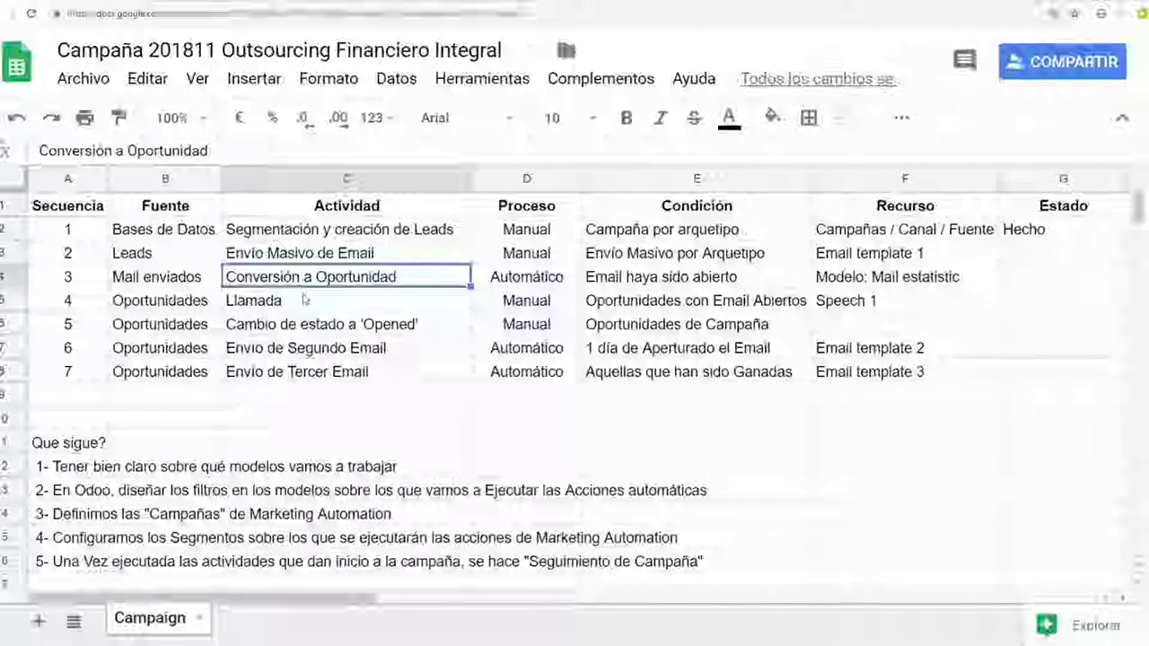
- Examine how Leads move through Conversión a Oportunidad, checking the source, process and condition of sequence 3
click(205, 261)
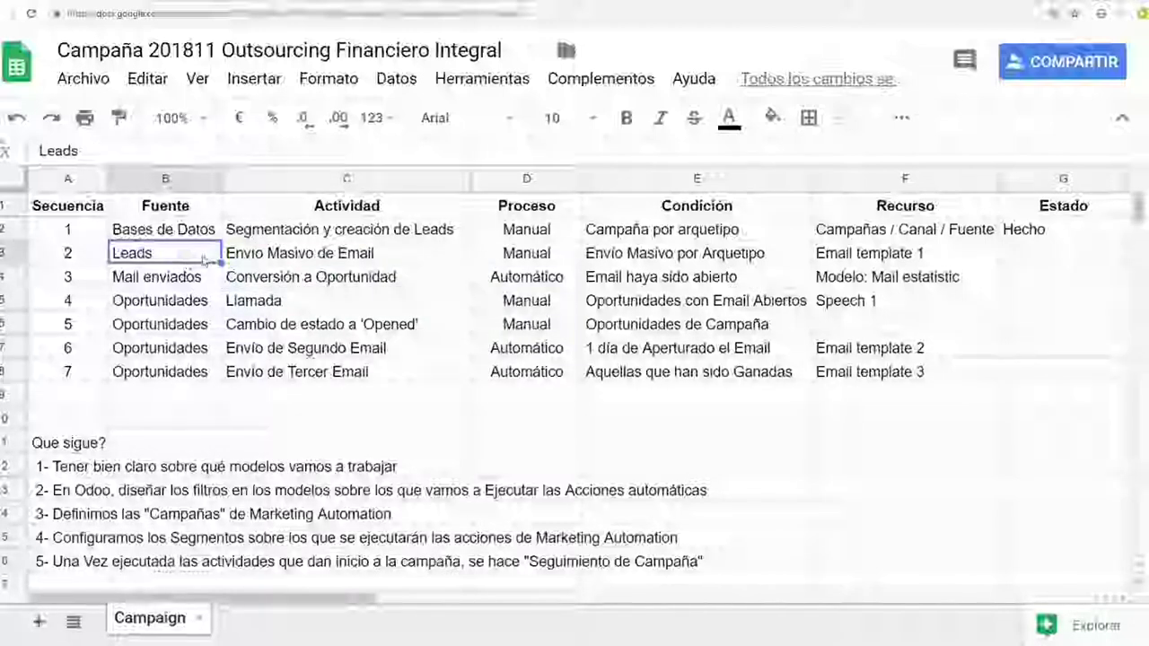
click(253, 286)
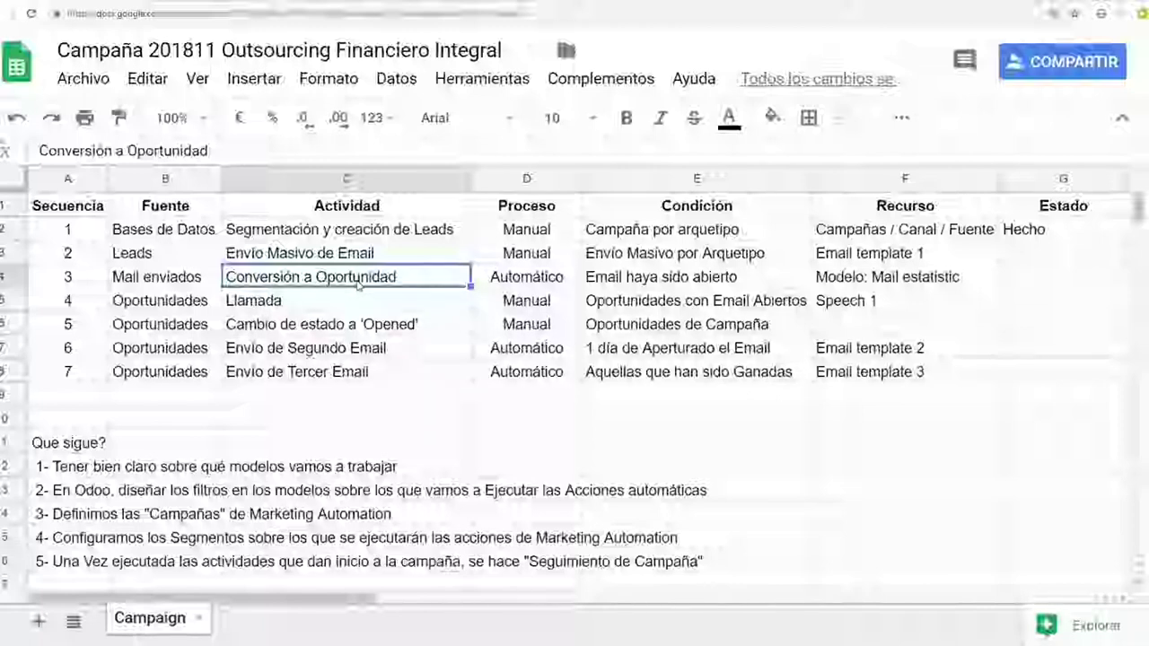
click(510, 281)
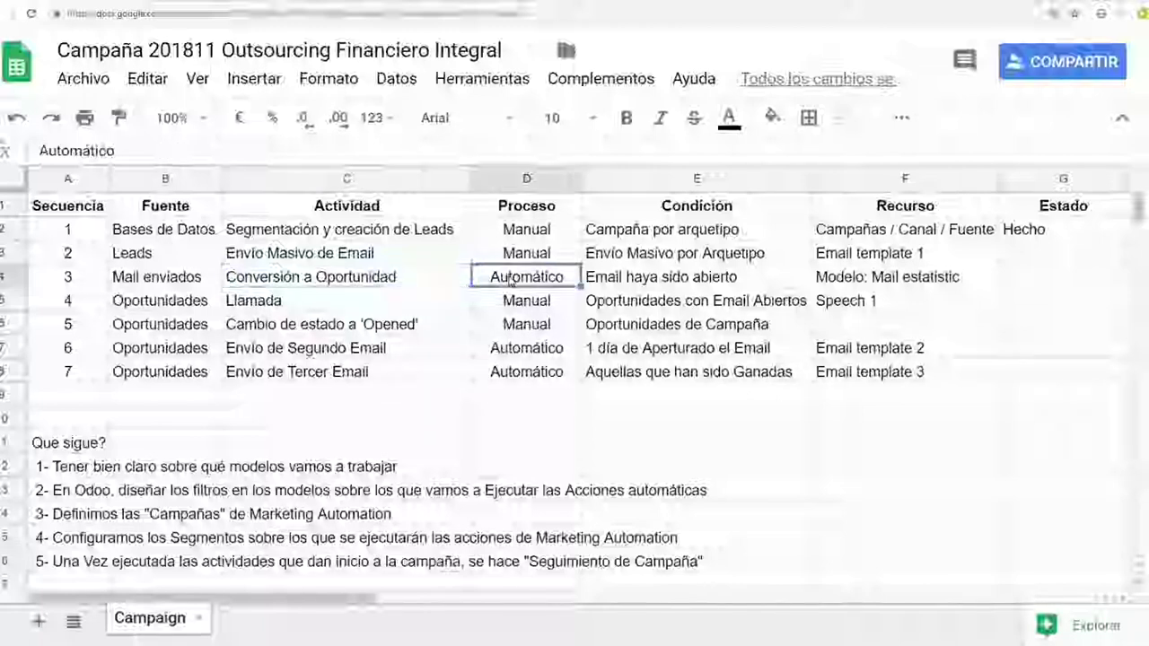
click(430, 277)
key(Right)
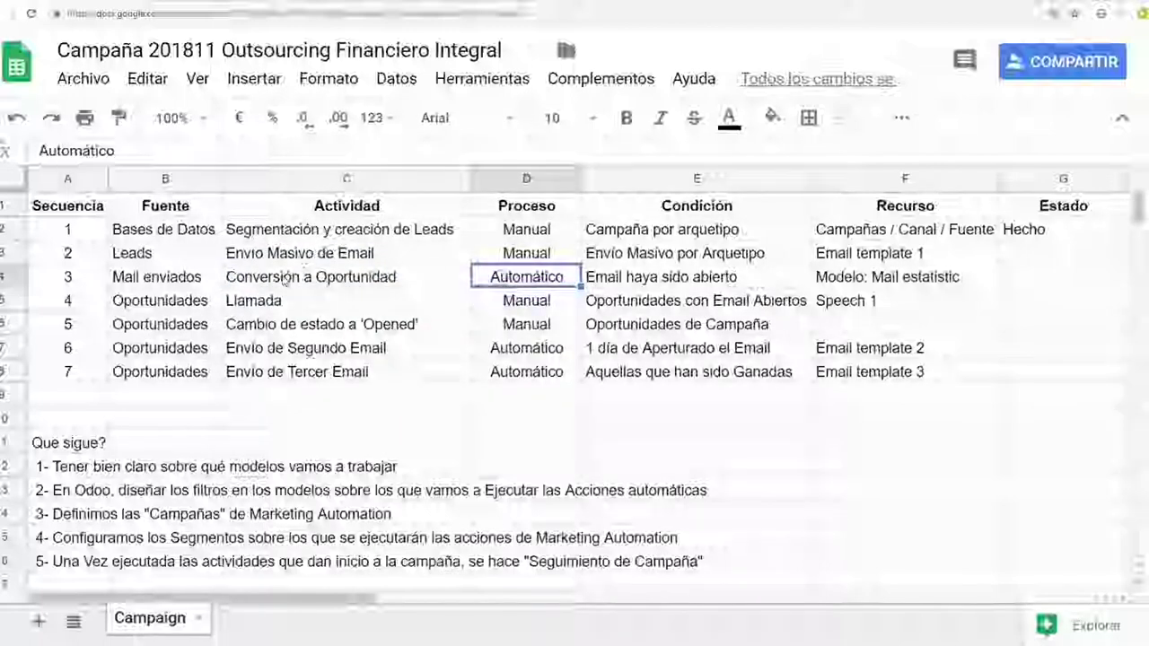
click(179, 283)
click(669, 280)
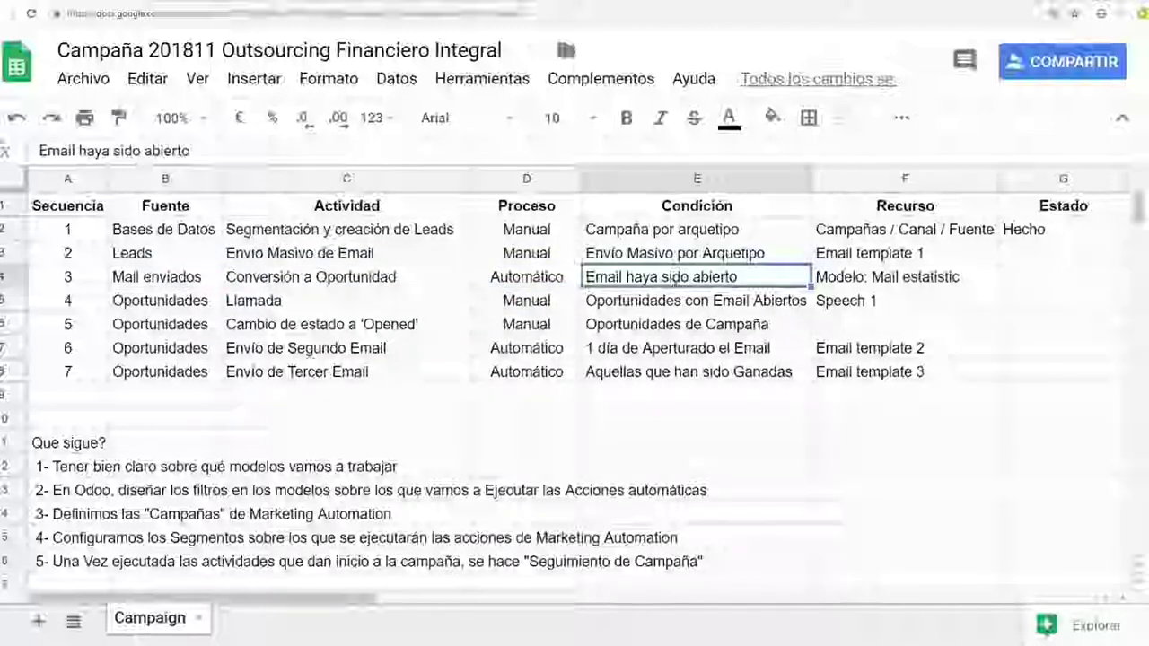
click(216, 258)
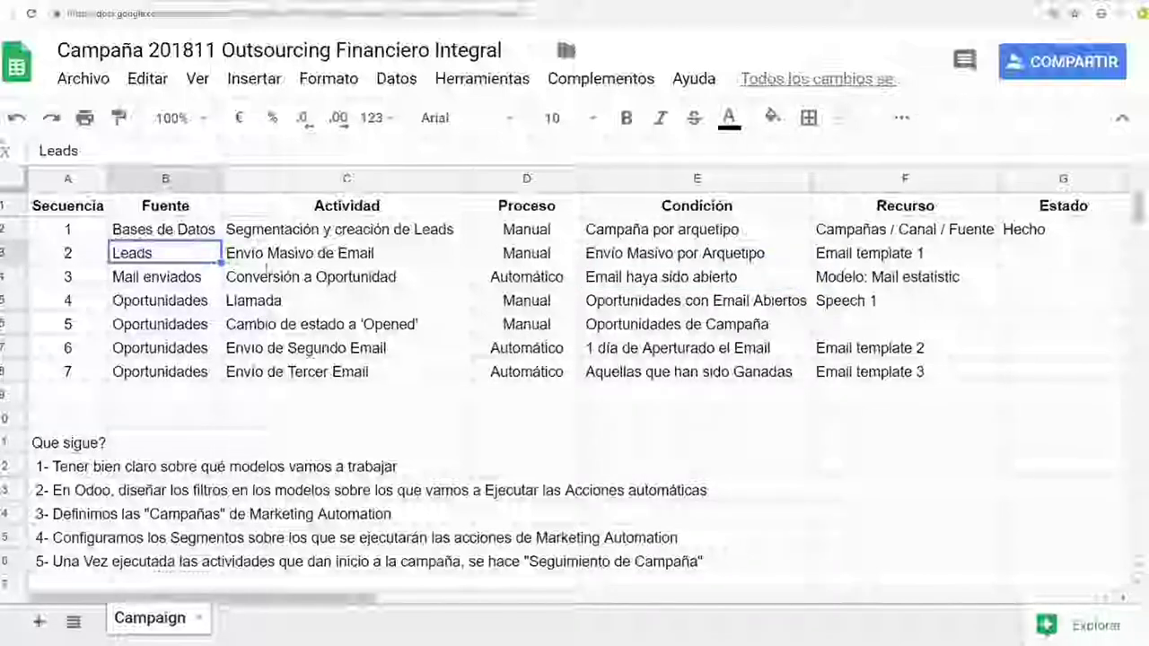
click(377, 280)
click(507, 281)
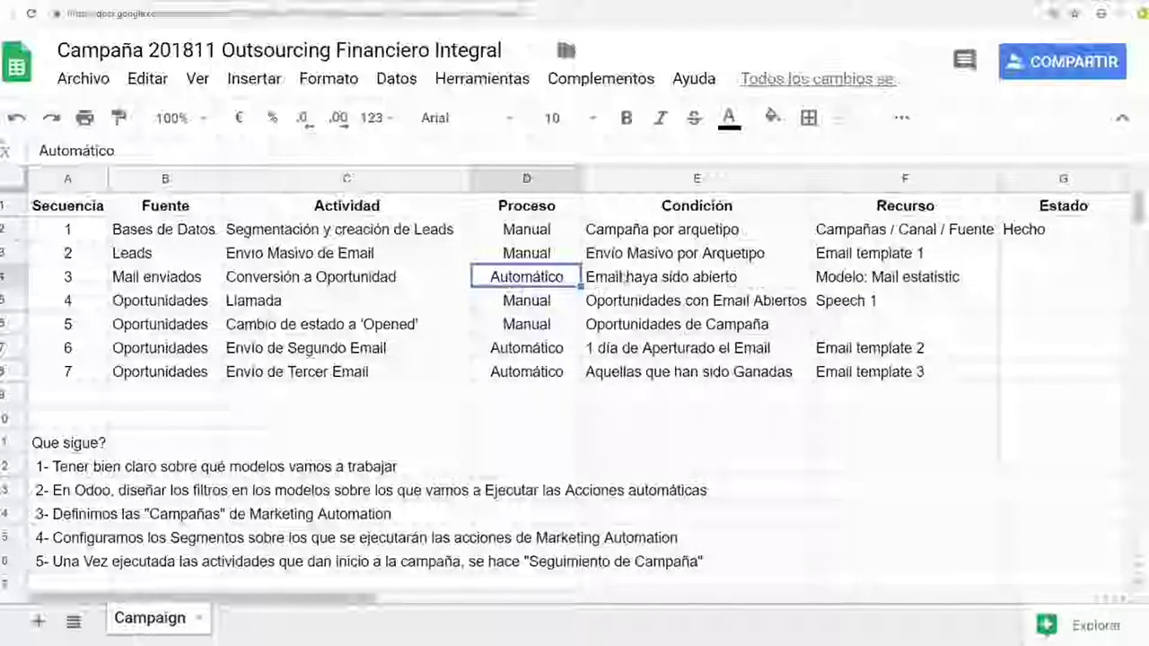
click(626, 280)
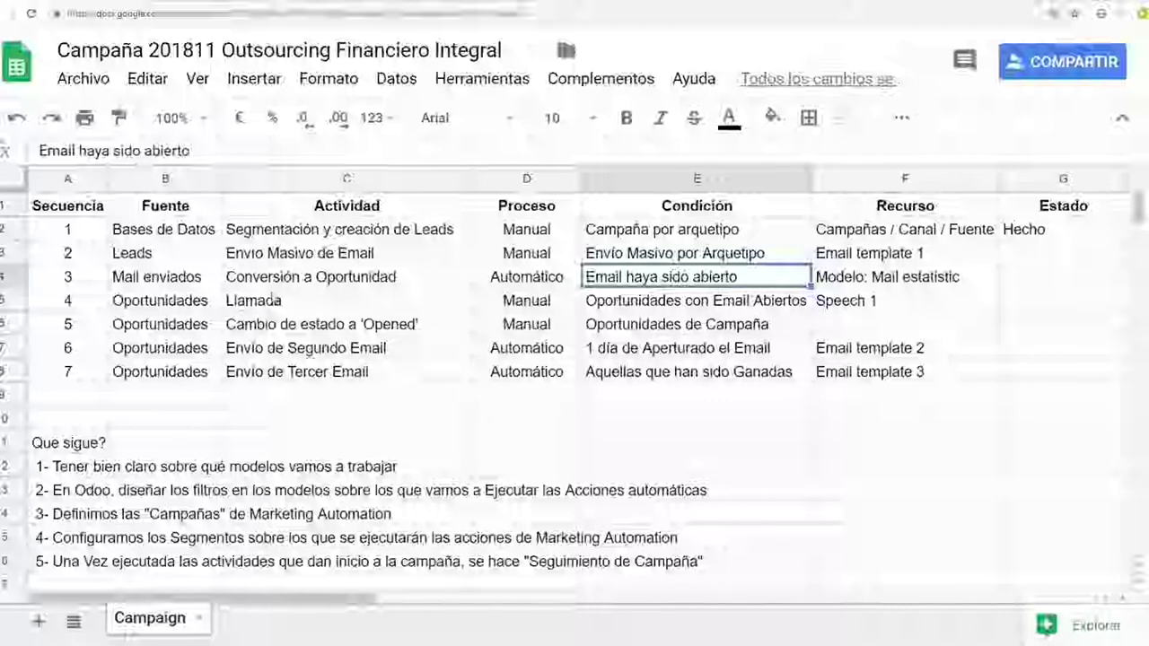
- Review the source, process and condition of the Llamada activity in sequence 4, comparing its source with the Leads source
click(278, 301)
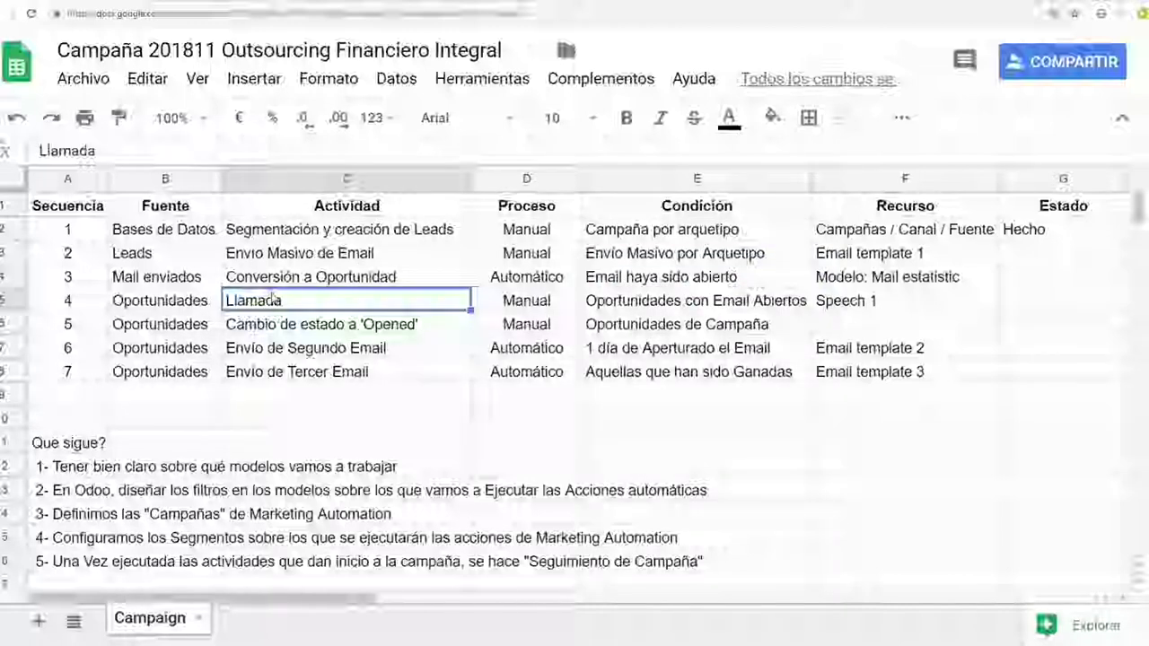
click(193, 258)
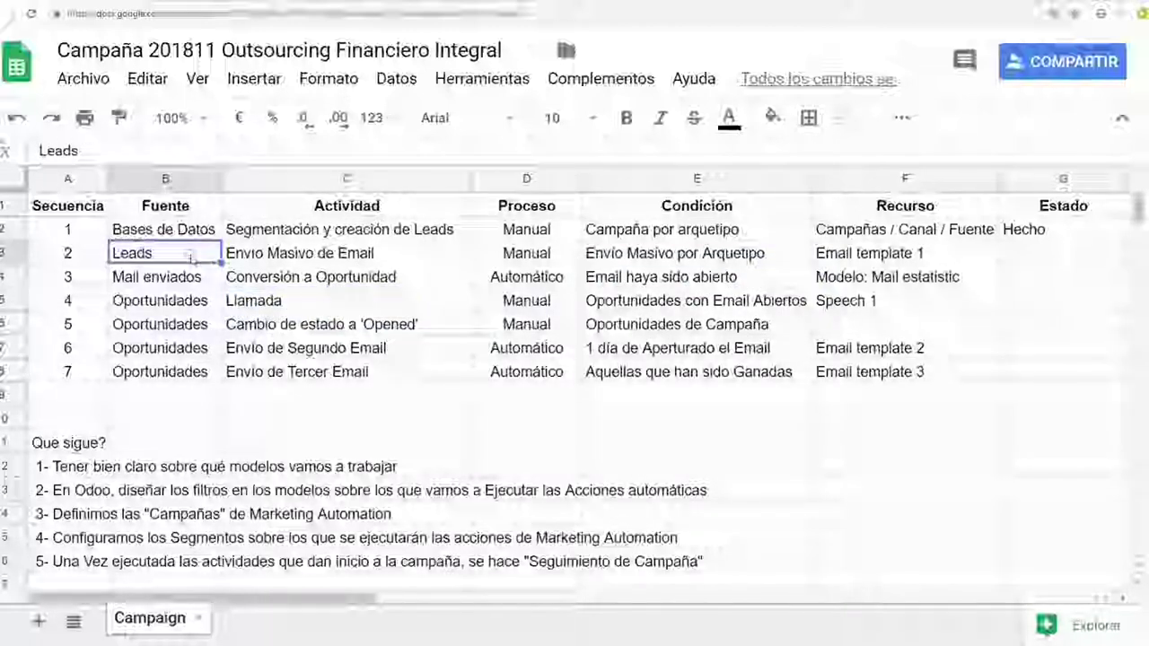
click(256, 301)
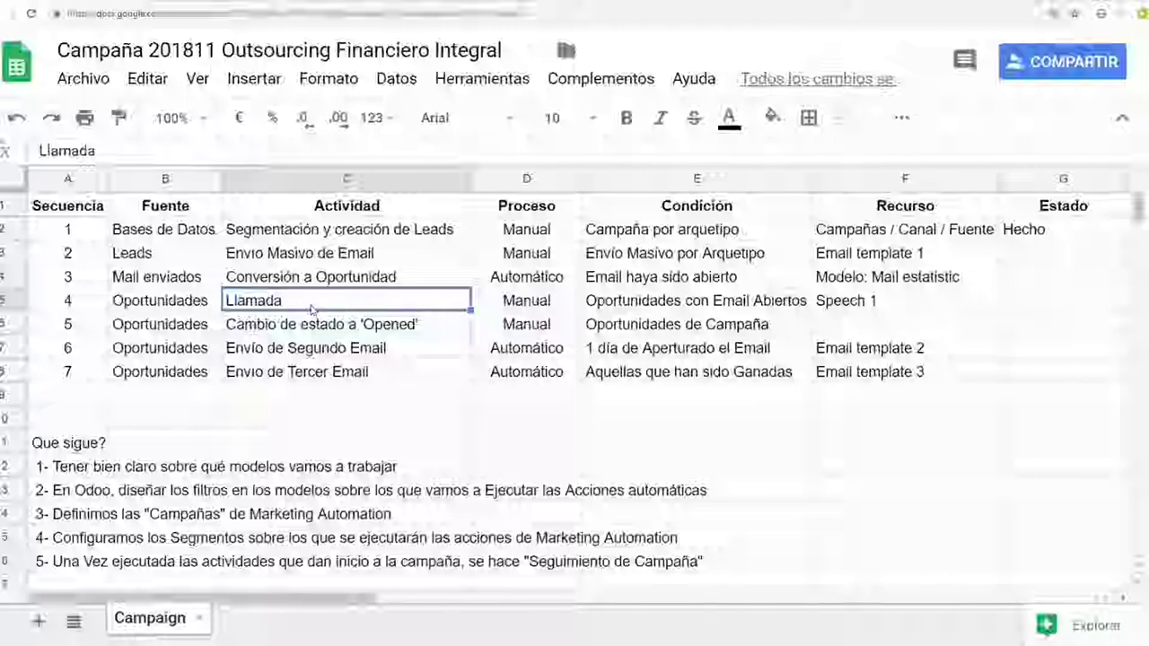
click(523, 308)
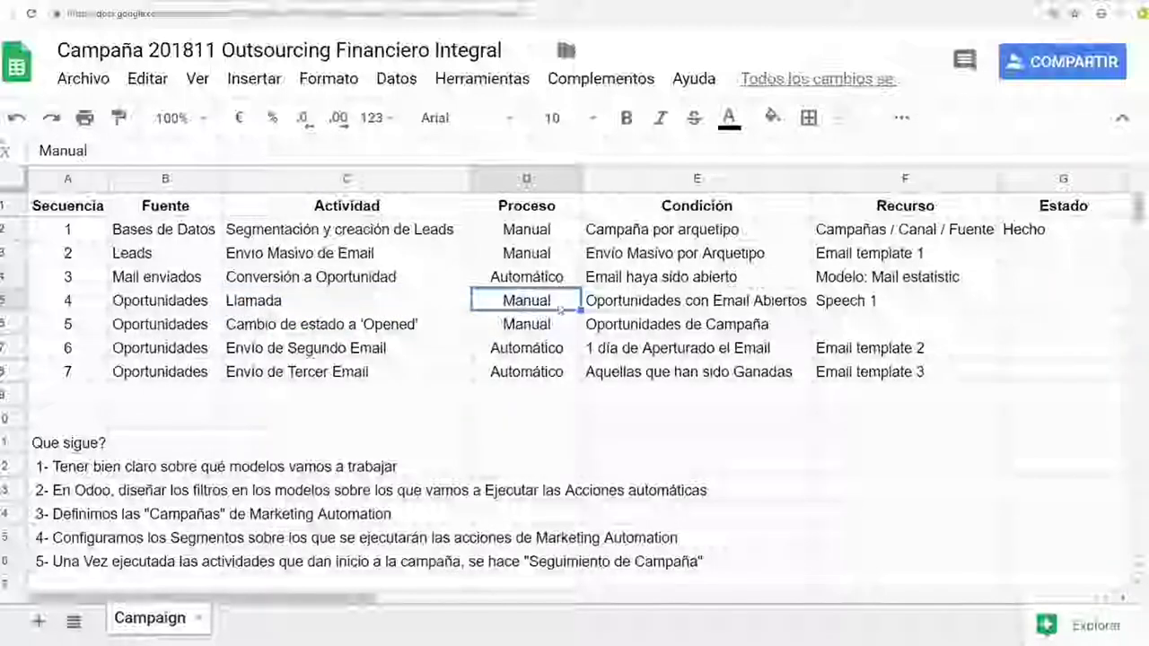
click(599, 306)
click(195, 306)
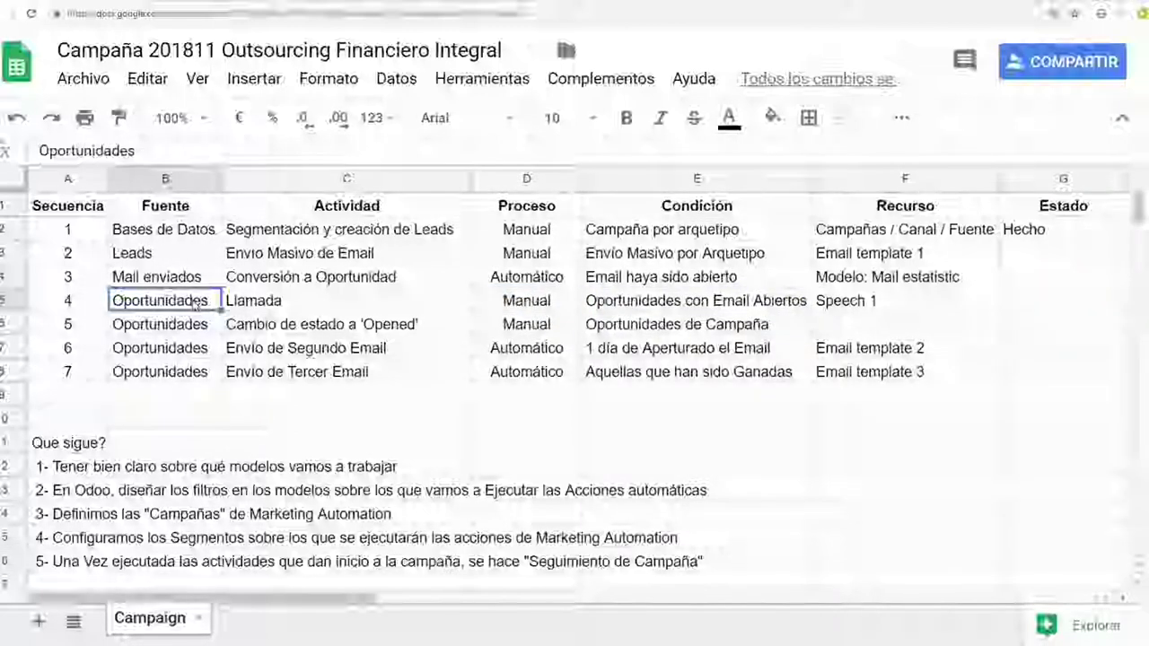
click(655, 305)
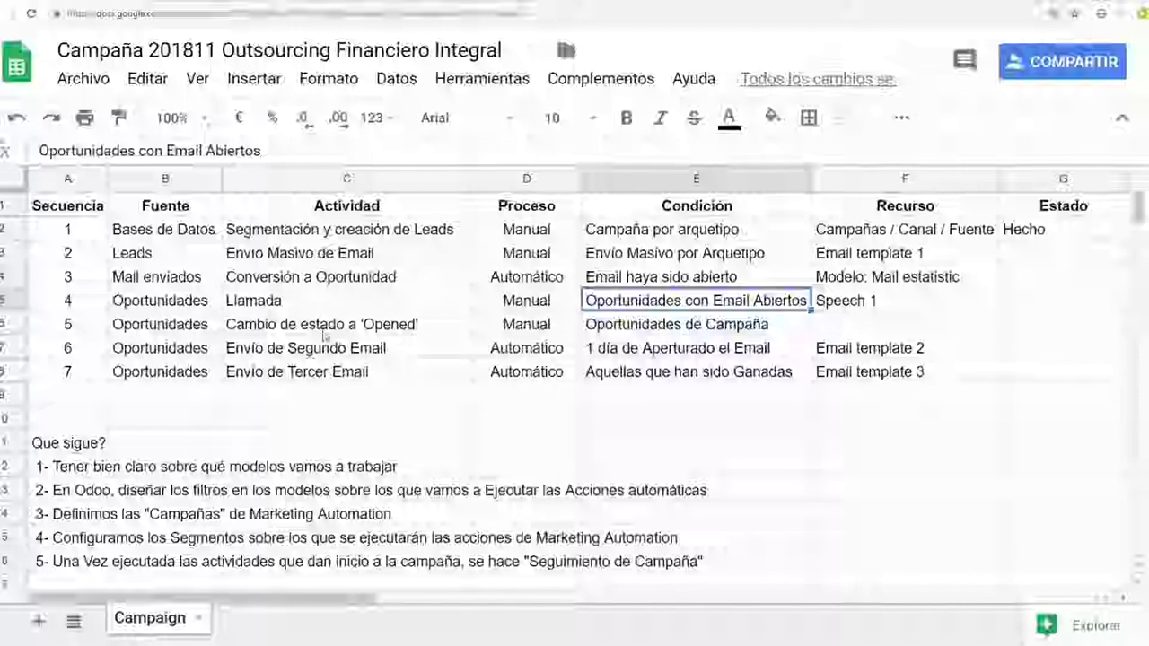
- Review the process of the state change activity in sequence 5, plus the source and condition of Envío de Segundo Email in sequence 6
click(296, 329)
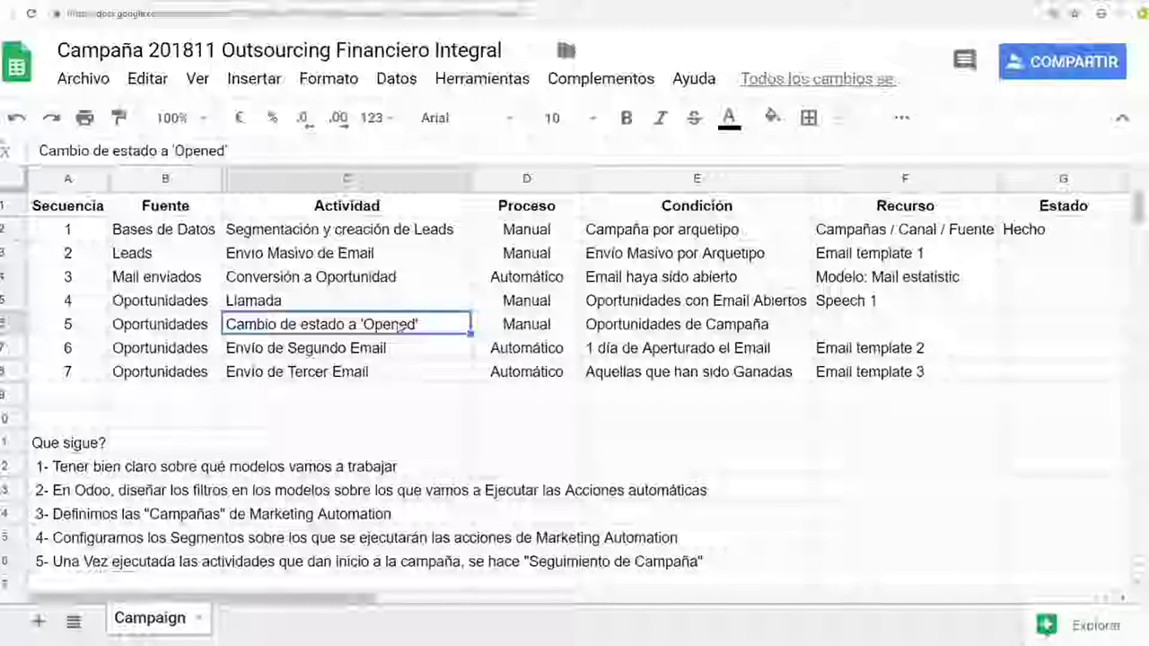
click(523, 326)
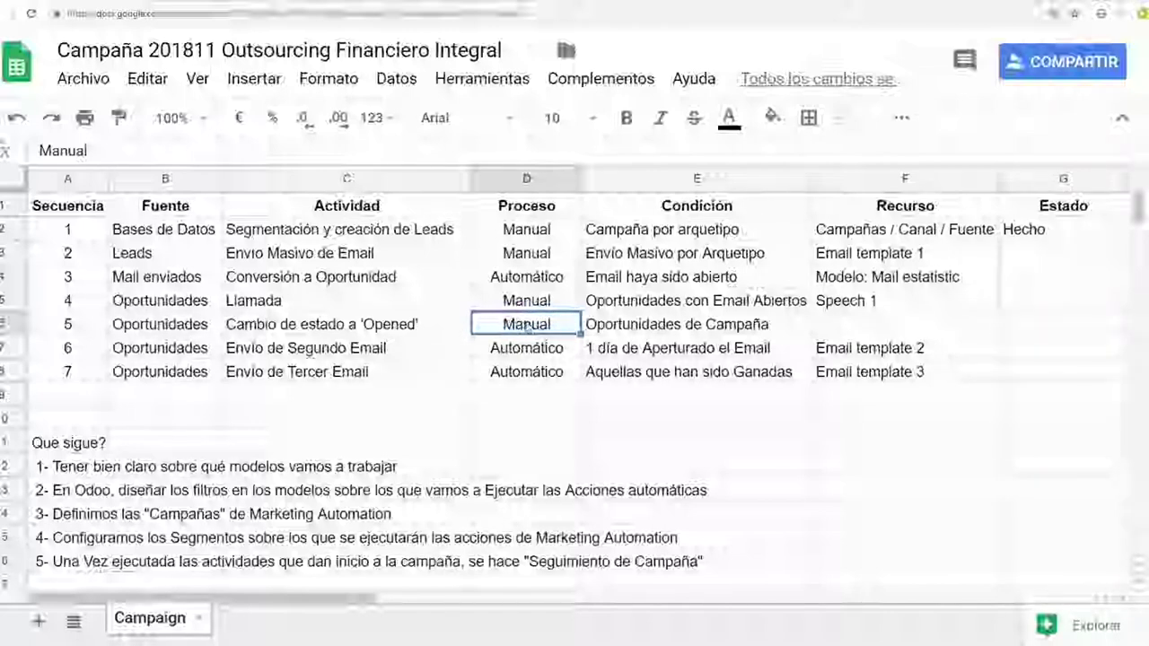
click(285, 351)
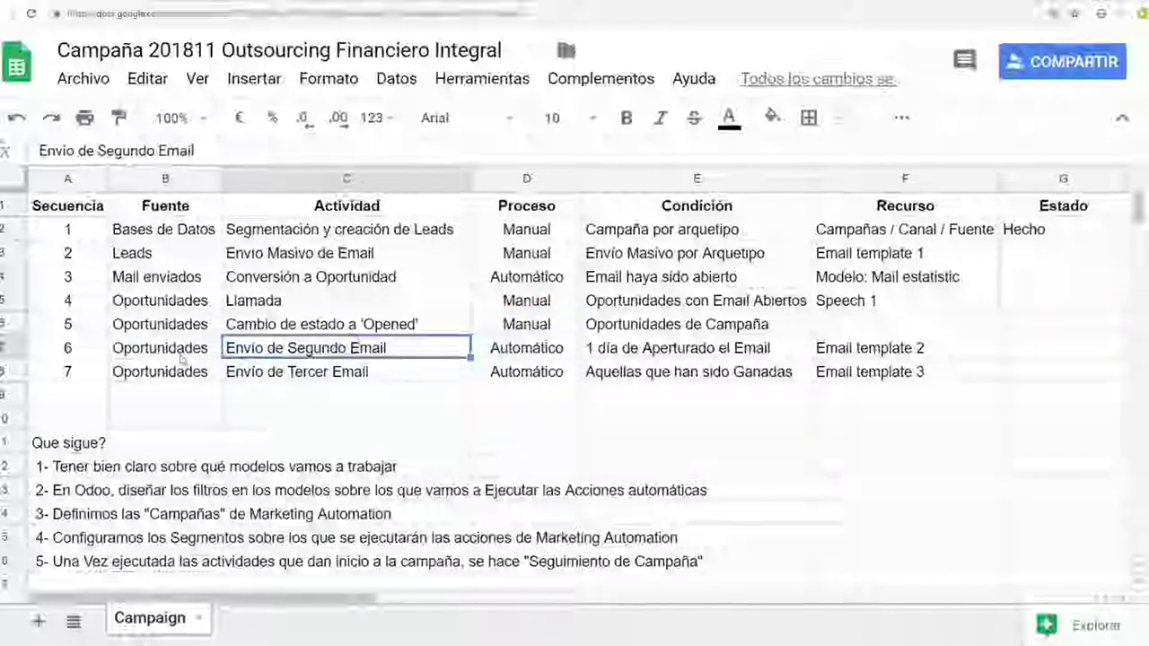
click(215, 351)
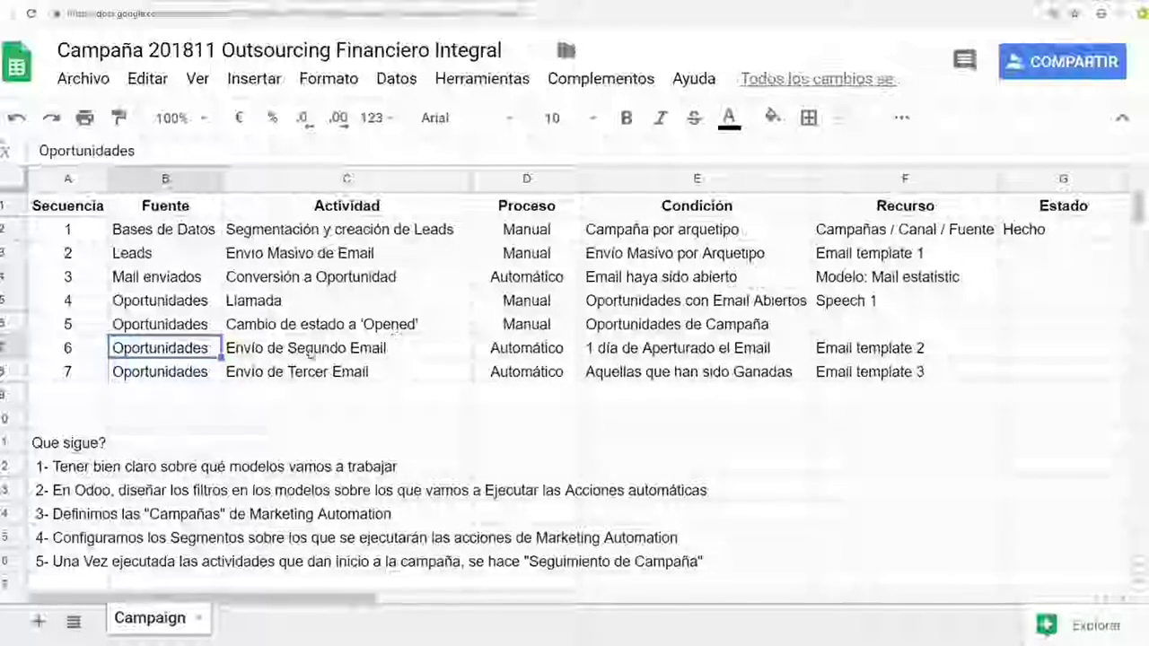
click(369, 357)
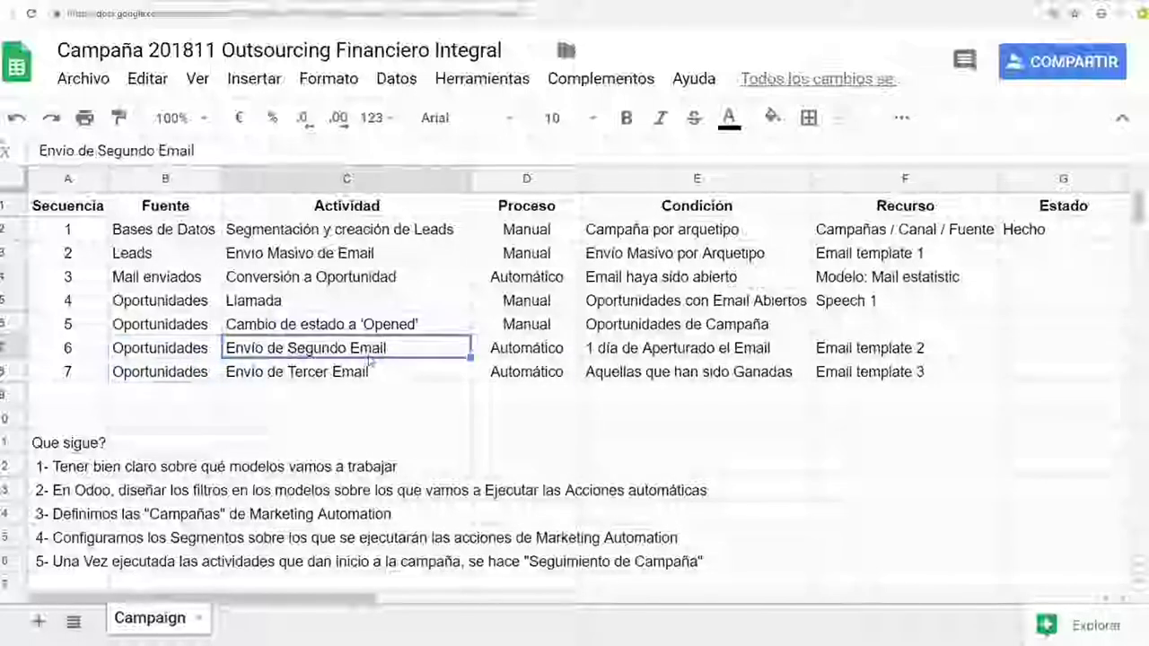
click(642, 354)
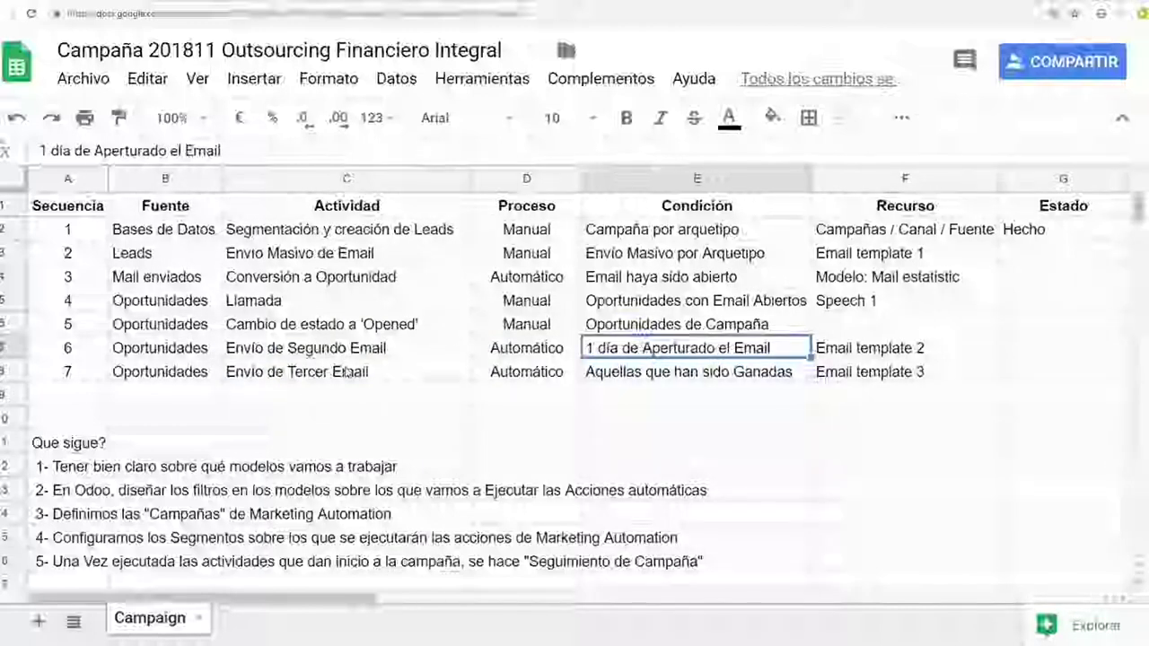
- Review the Envío de Tercer Email activity in sequence 7 together with its condition
click(395, 377)
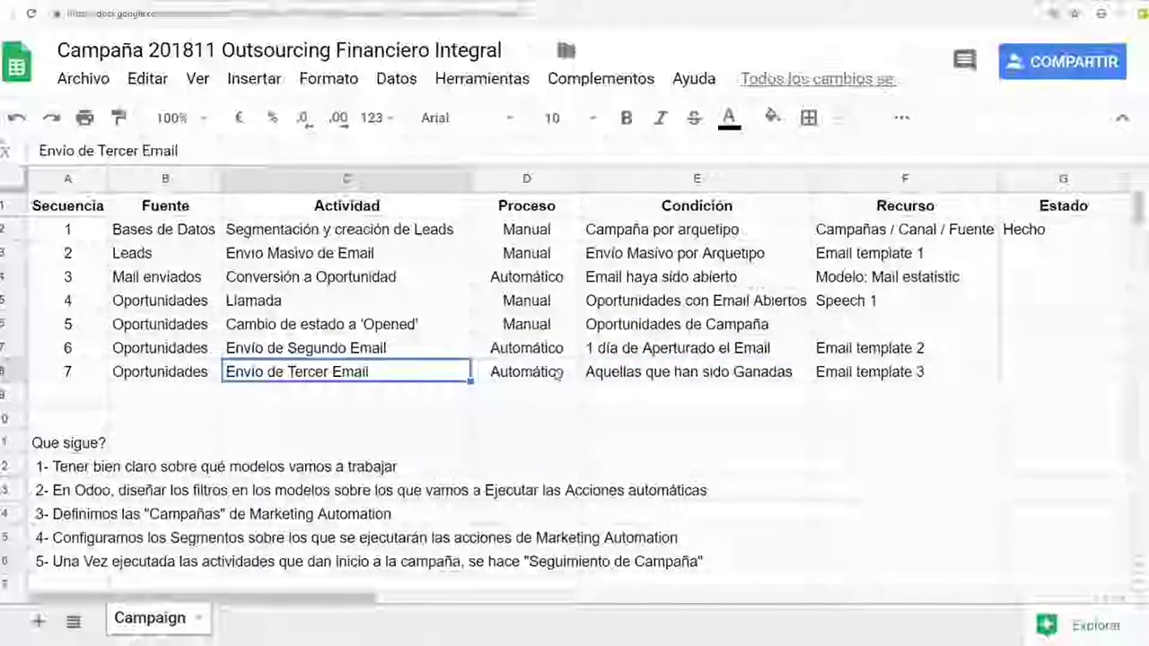
click(617, 378)
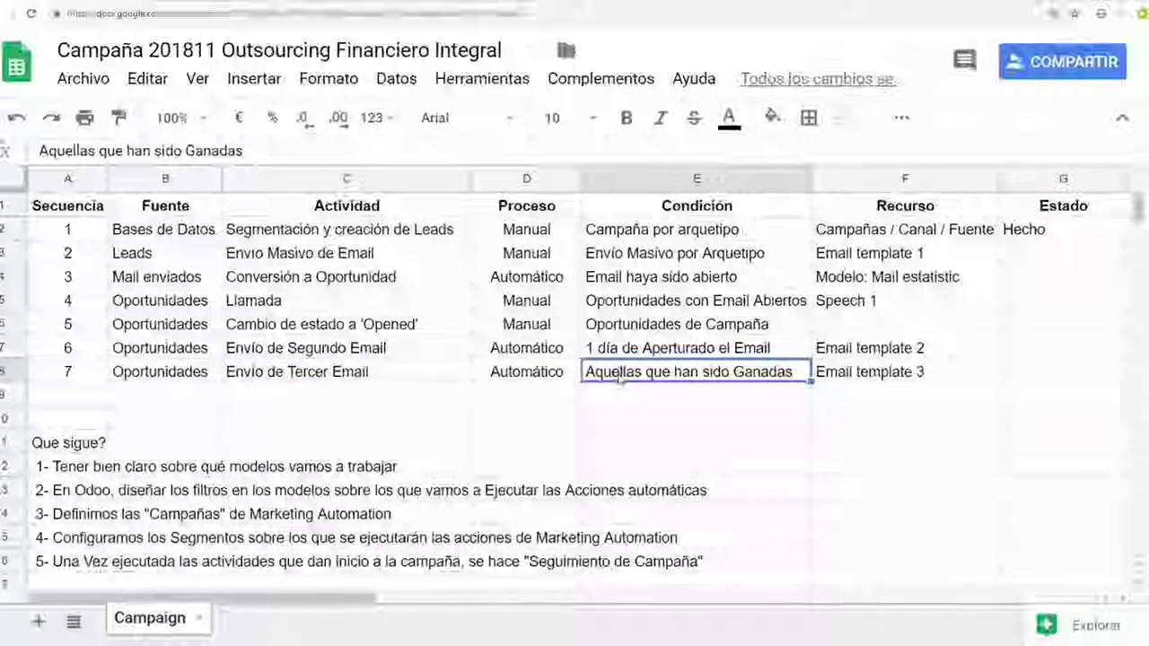
click(423, 371)
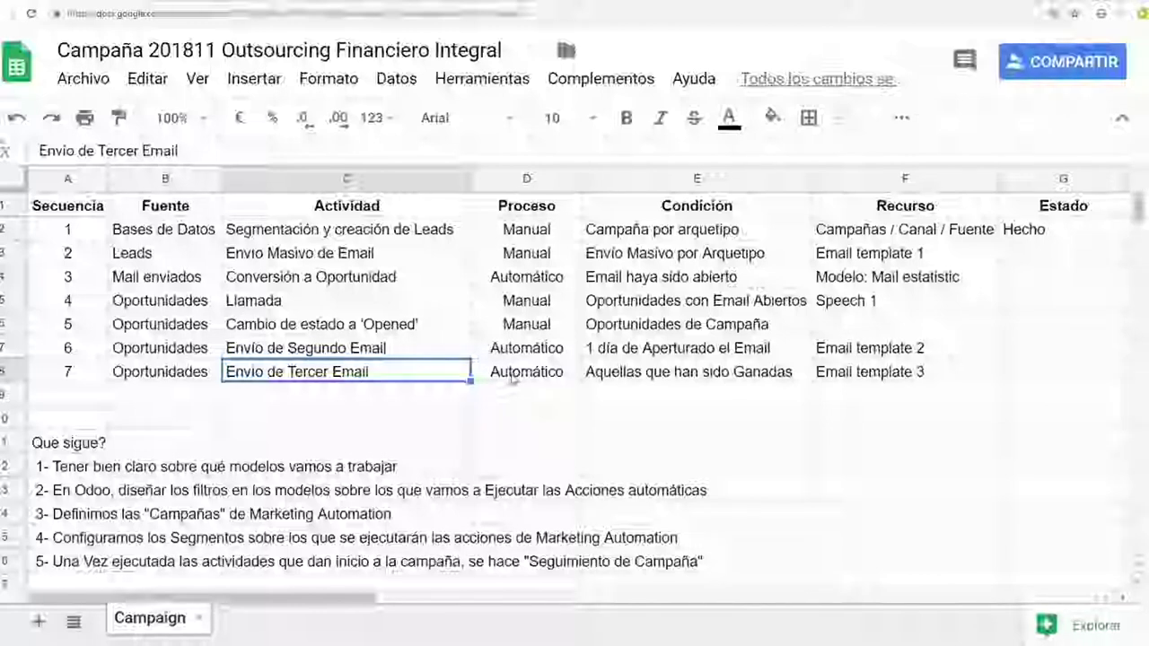
- Examine the Recurso entries of the three email activities, comparing the templates assigned to sequences 2, 6 and 7
key(Up)
key(Up)
key(Up)
key(Up)
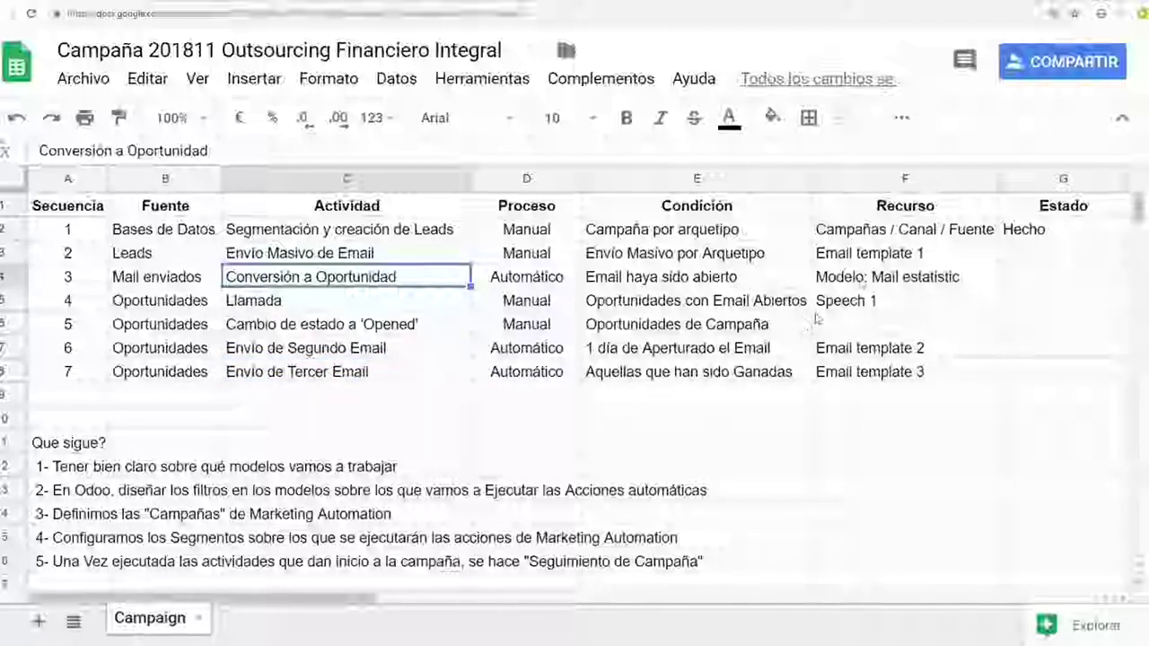
click(887, 258)
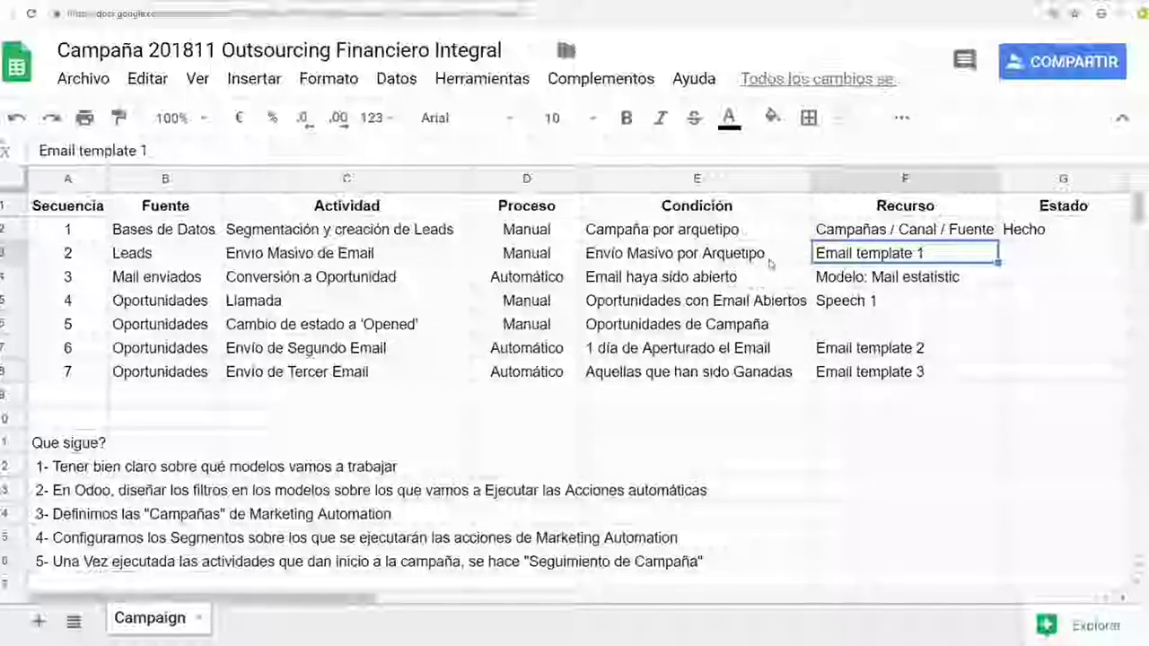
click(872, 350)
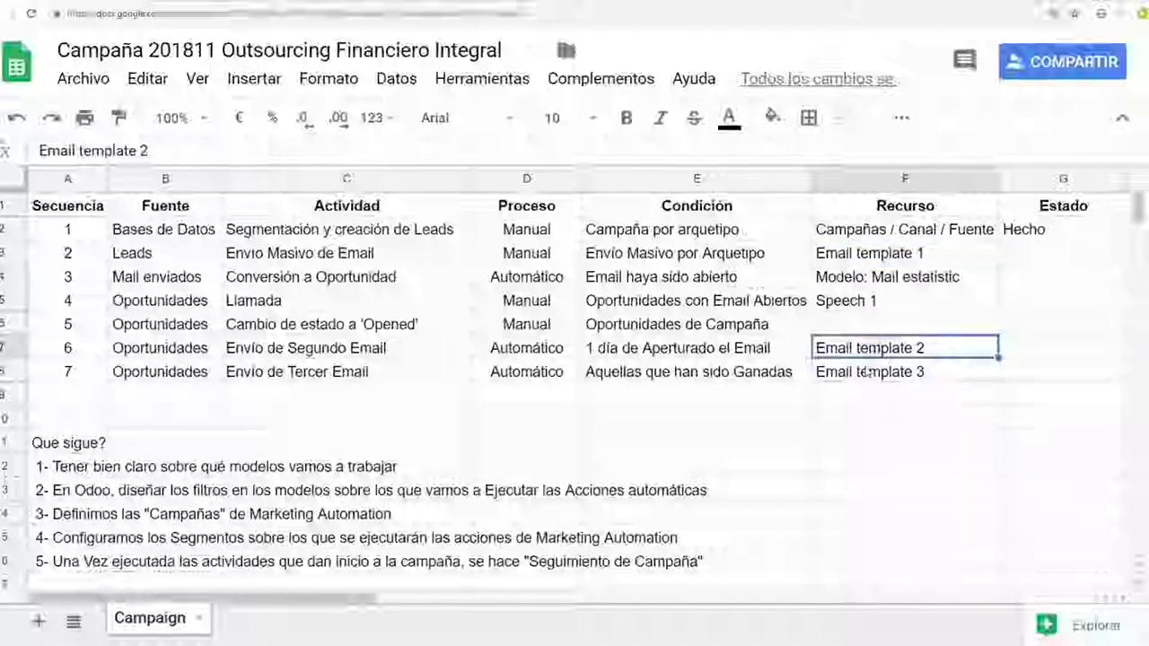
click(868, 373)
click(883, 349)
click(884, 377)
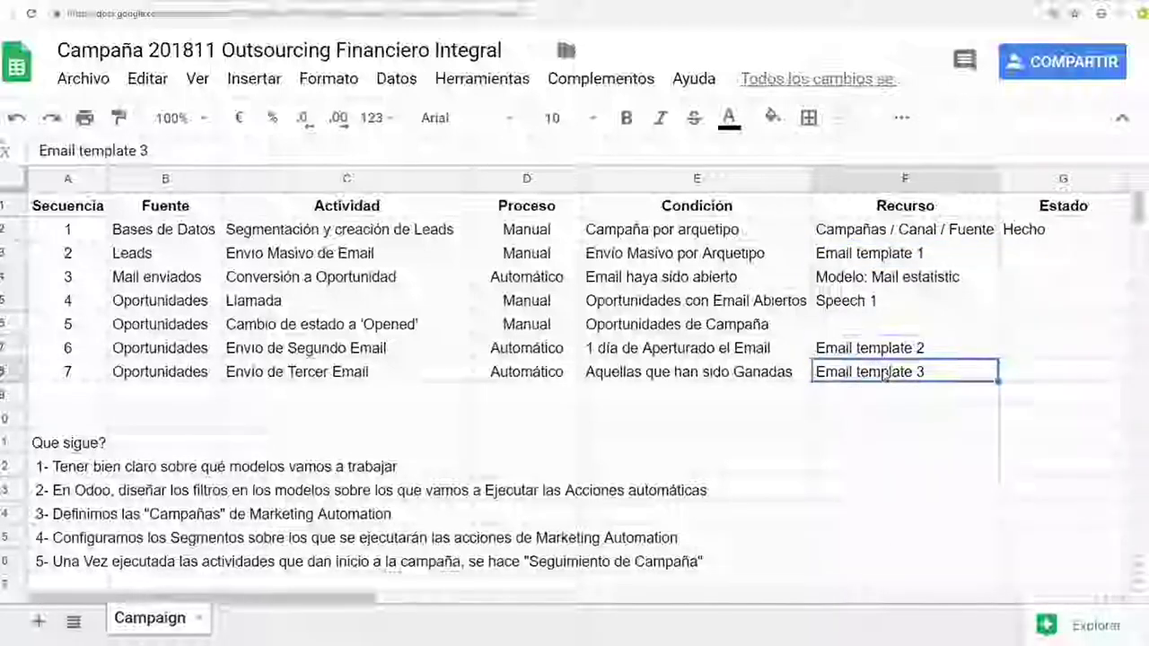
click(887, 352)
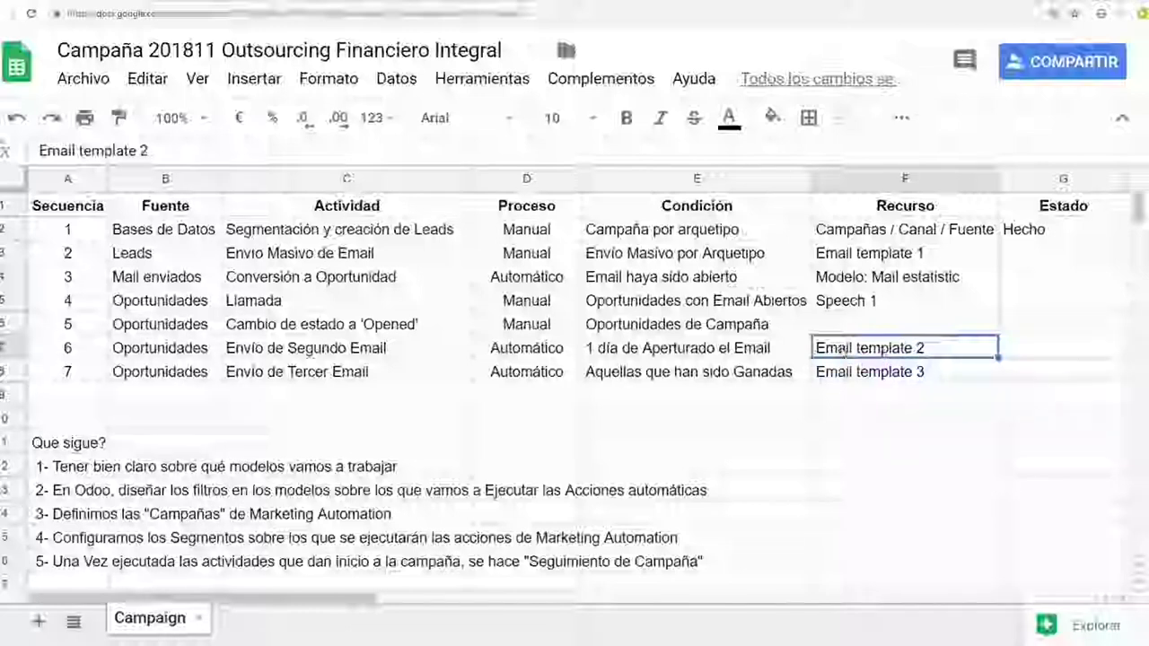
- Check the resource of the Llamada activity against the condition of sequence 2 and the resource of sequence 1
click(854, 303)
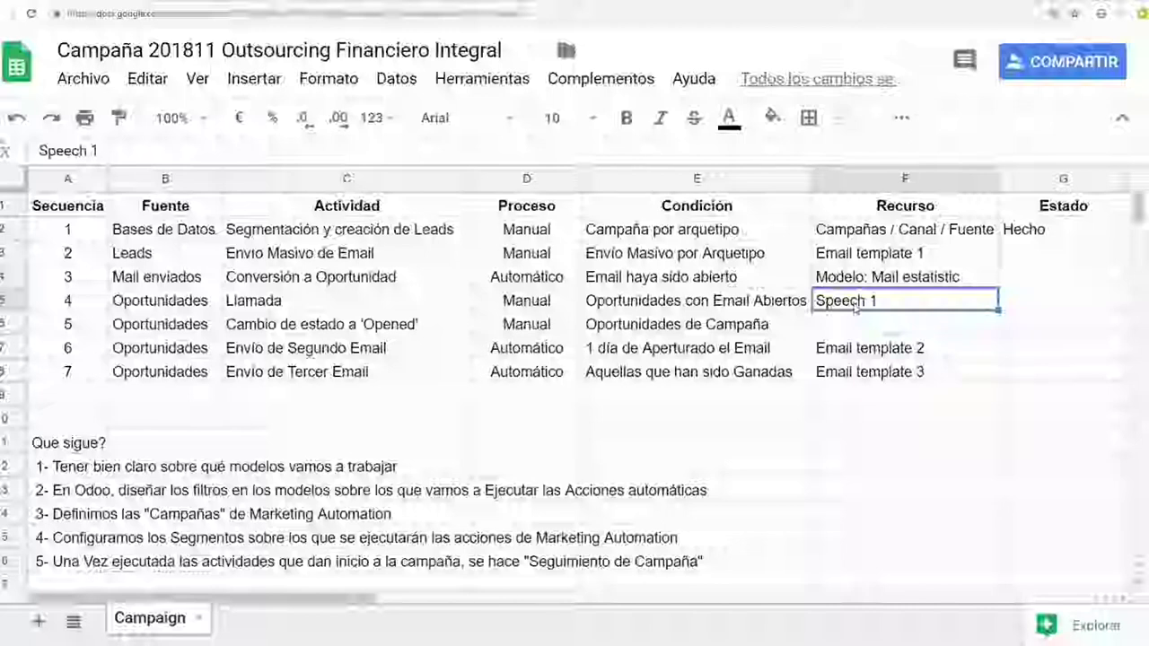
click(422, 301)
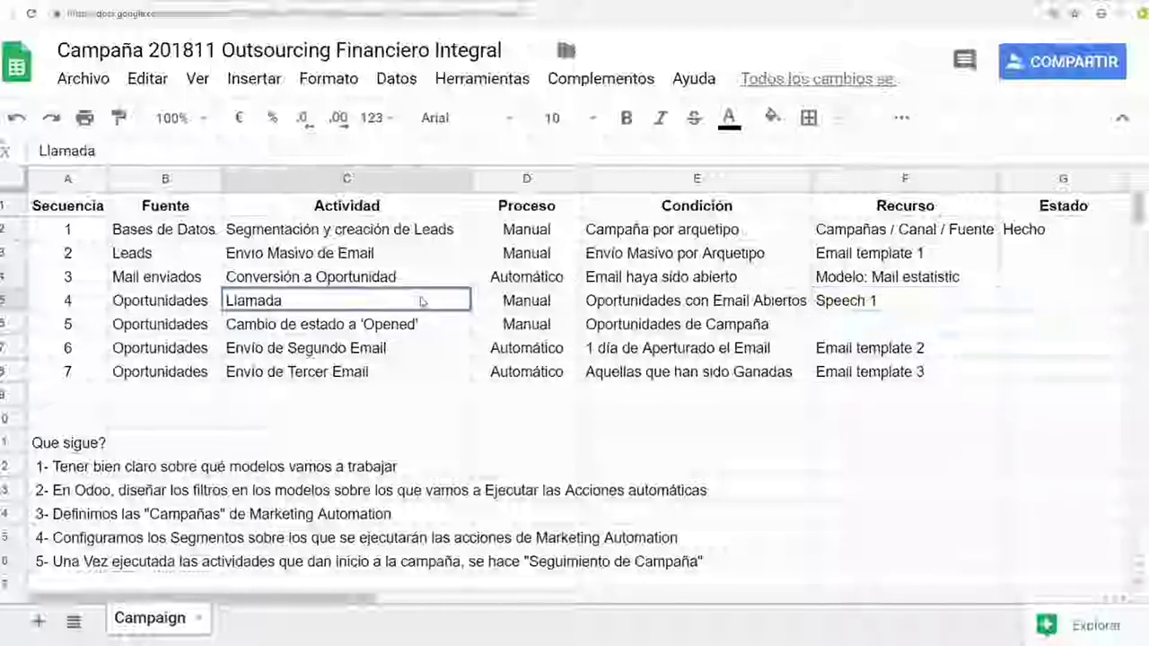
click(835, 307)
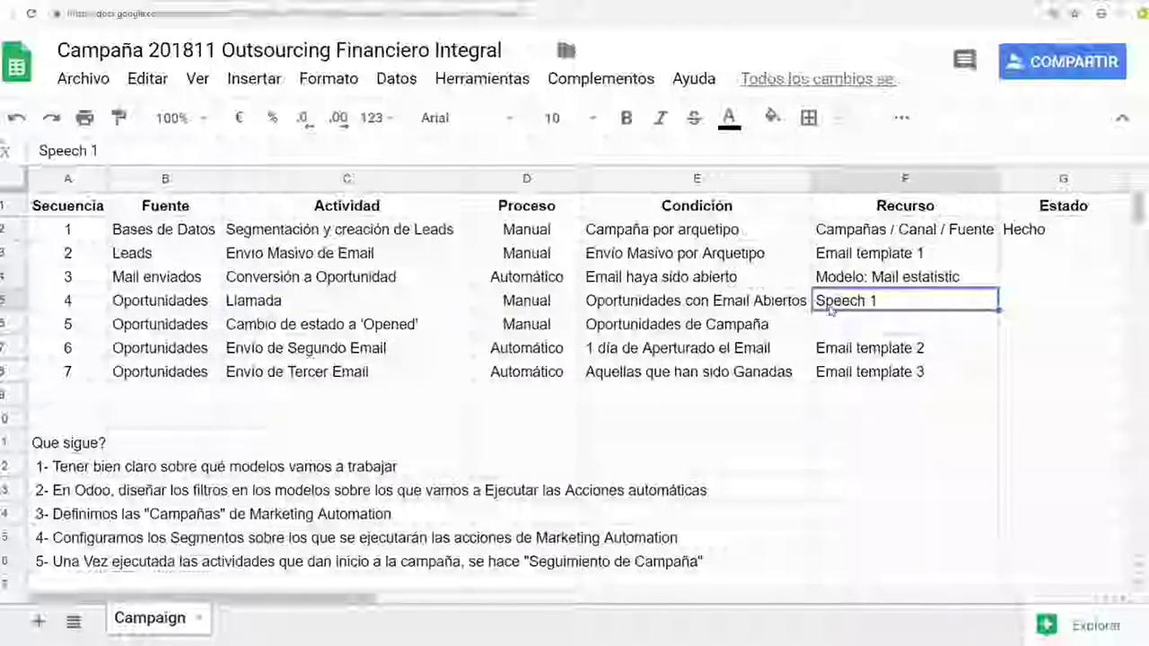
click(761, 255)
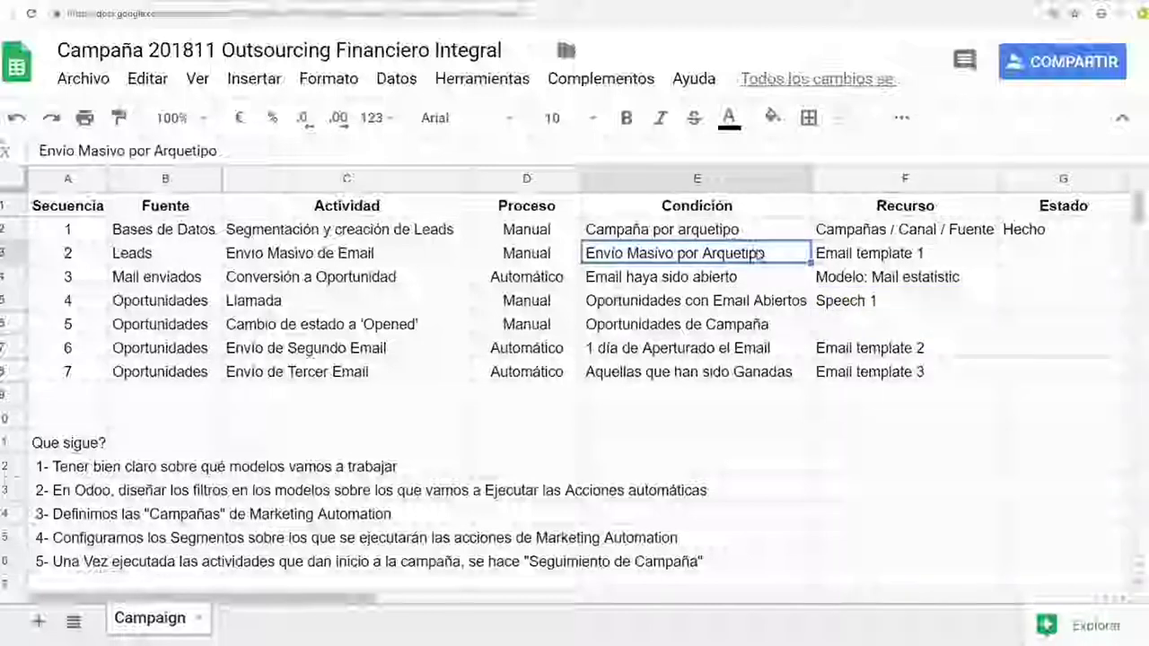
click(871, 303)
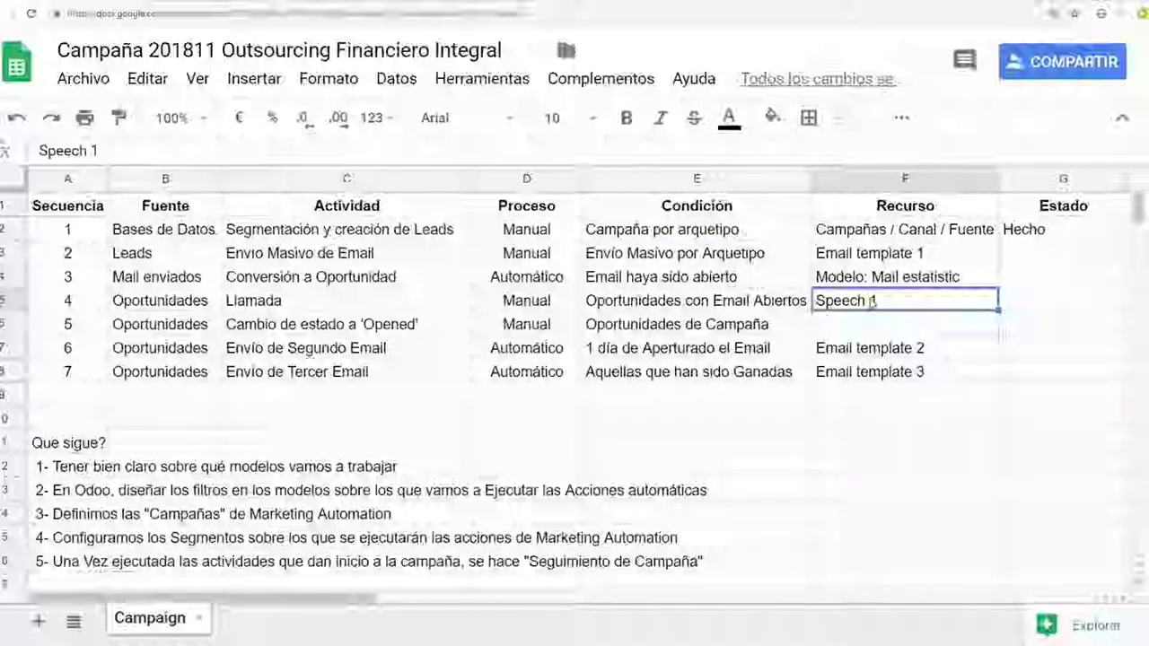
click(927, 233)
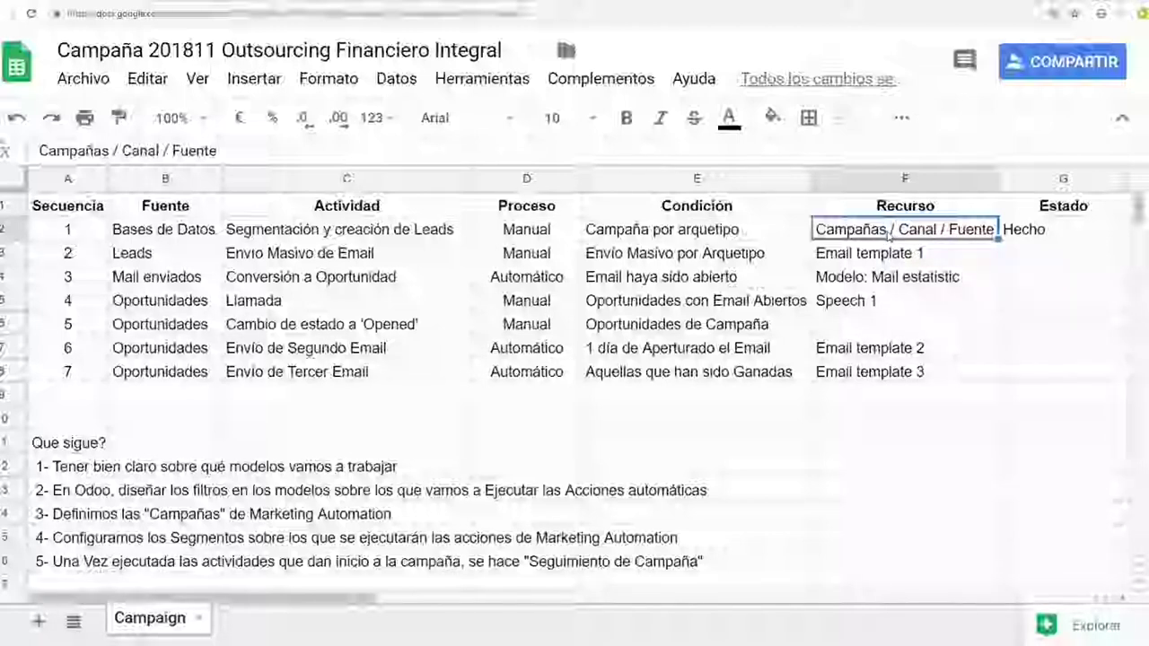
- Examine the automatic processes in the campaign, checking sequences 3 and 7 and the Conversión a Oportunidad row through its condition
click(519, 283)
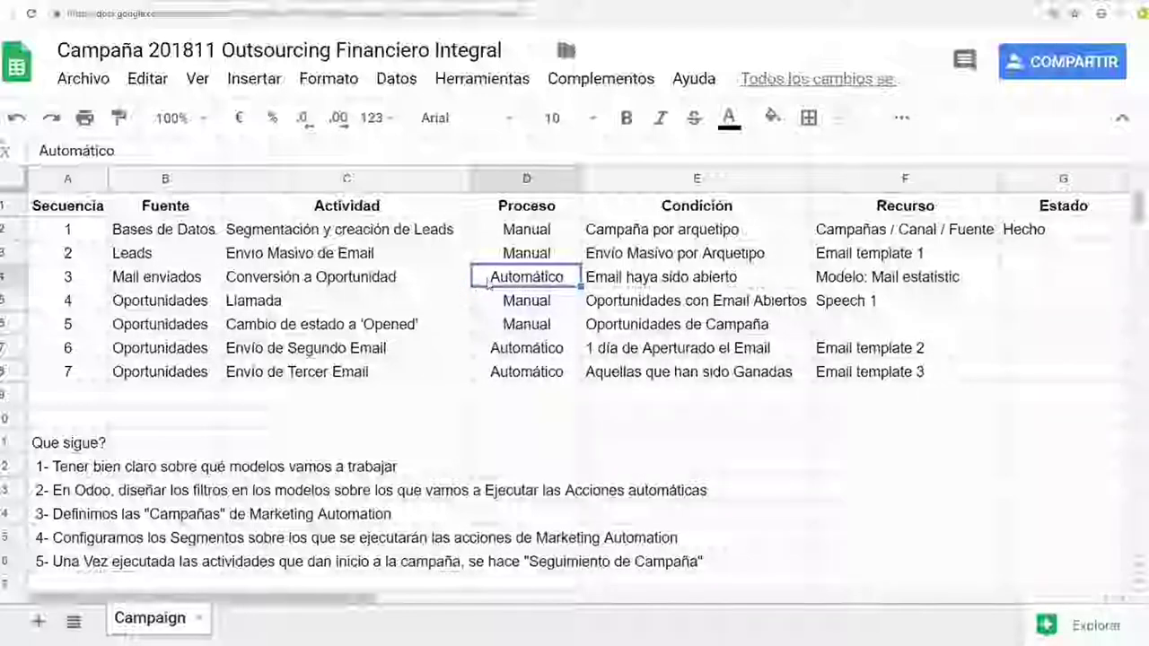
click(498, 376)
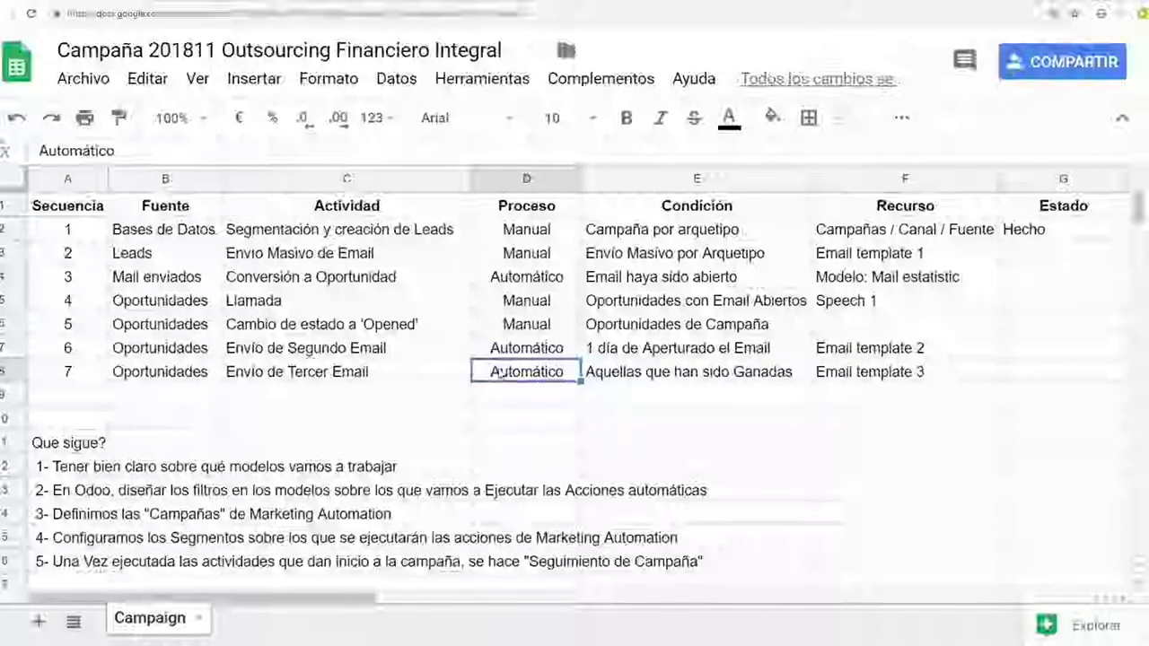
click(532, 403)
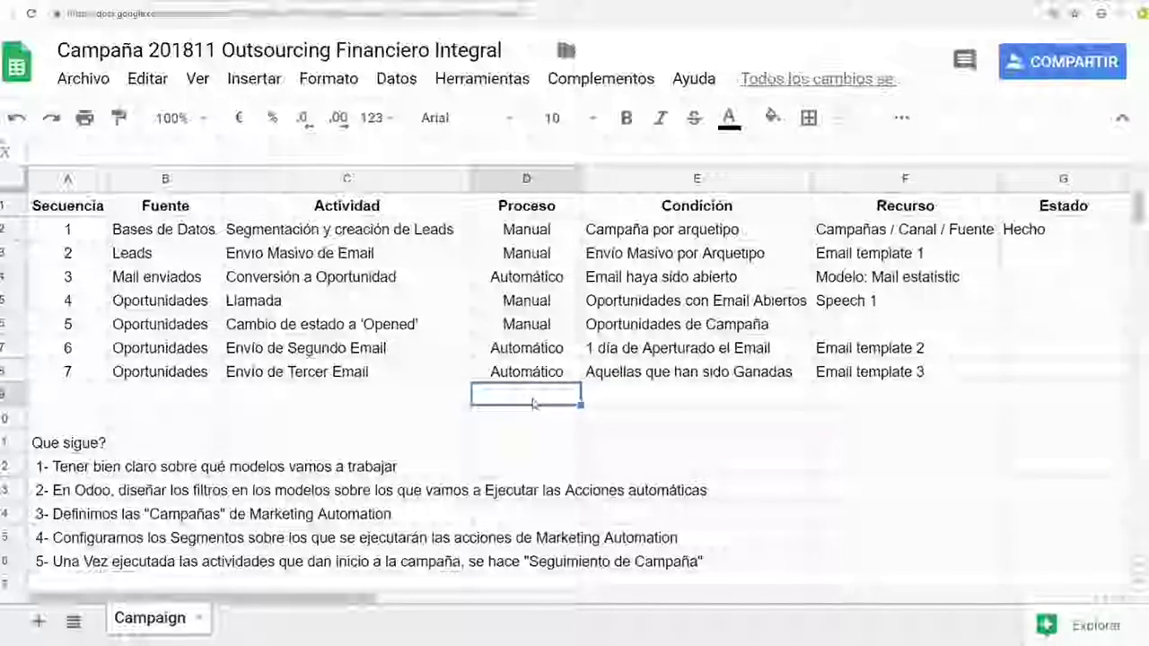
drag(437, 280, 601, 280)
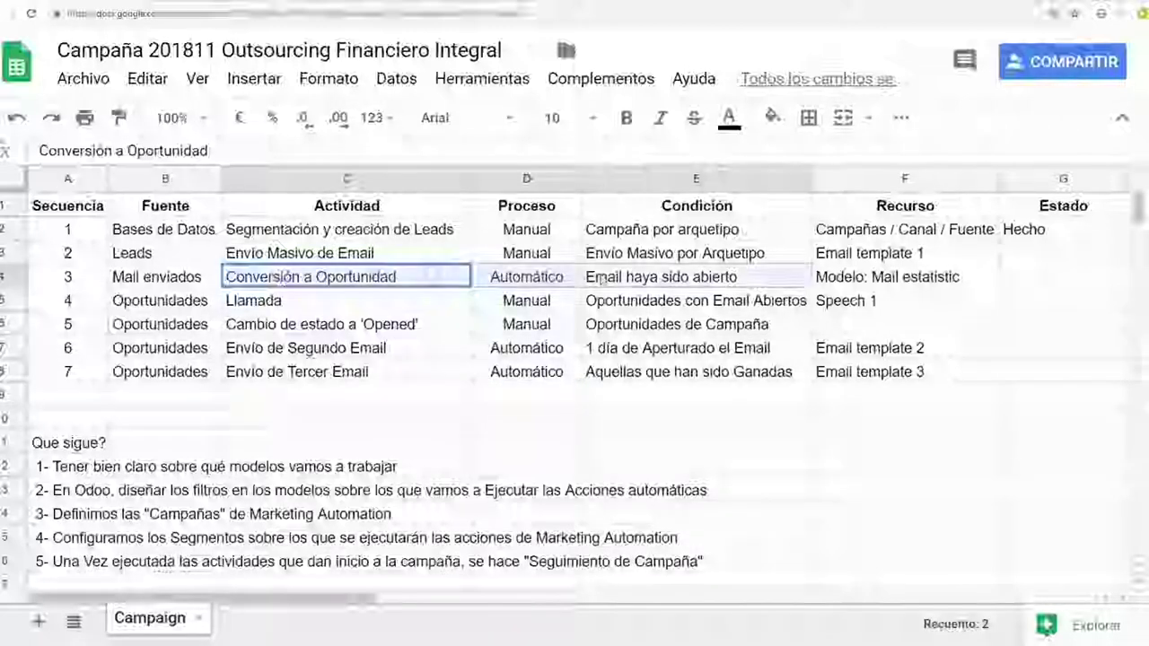
- Read the first item under "Que sigue?", about which models to work on
click(94, 474)
click(144, 467)
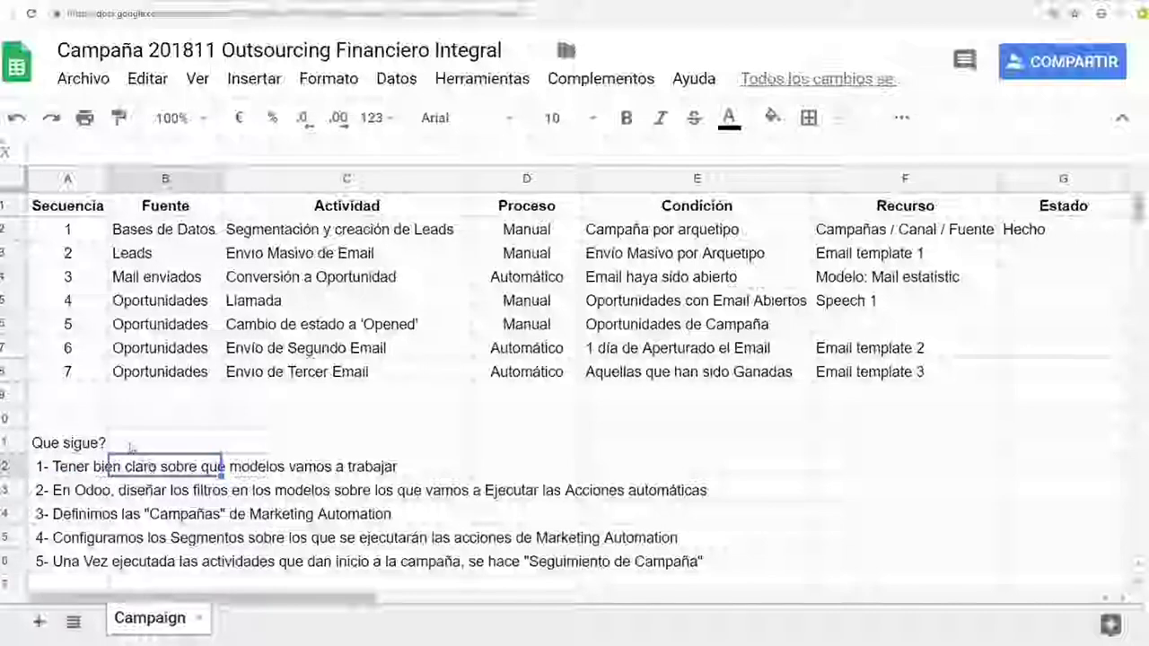
click(128, 444)
drag(72, 467, 431, 467)
click(525, 463)
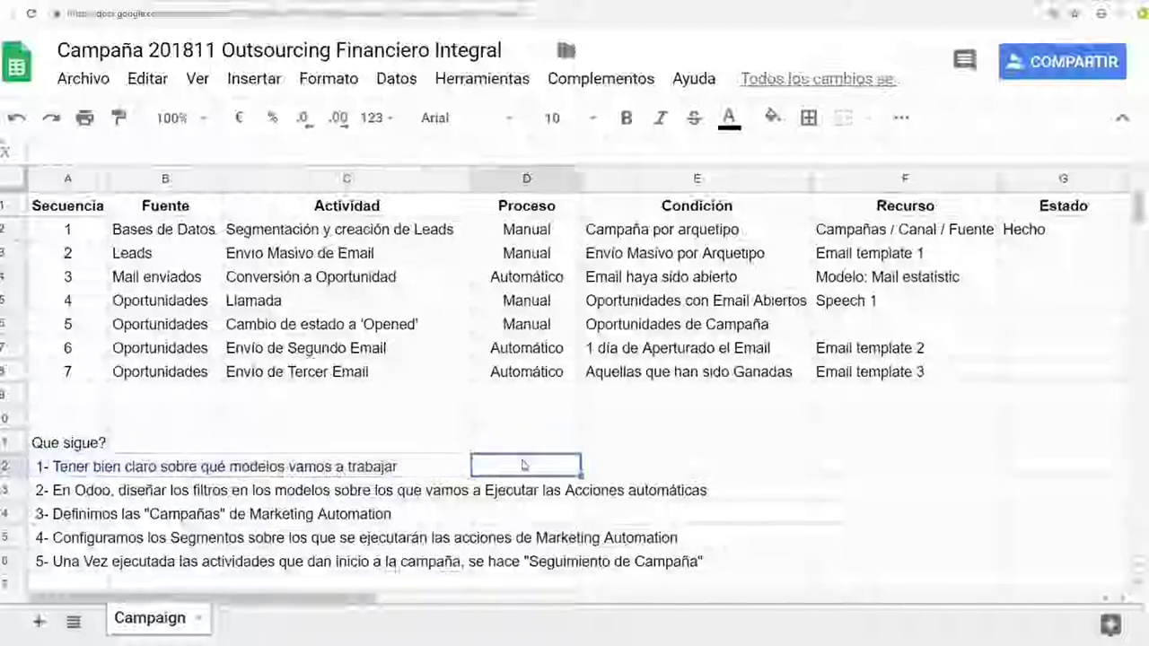
- Identify the model behind the automatic activity in sequence 3 by checking its process, source and resource
click(536, 278)
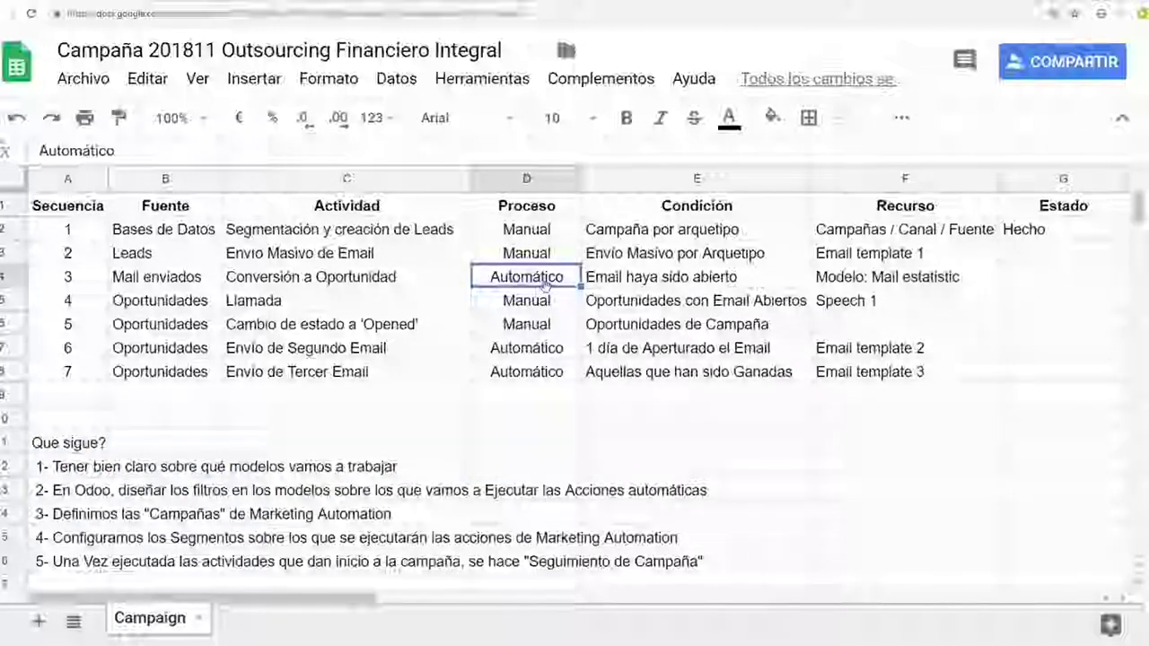
click(179, 283)
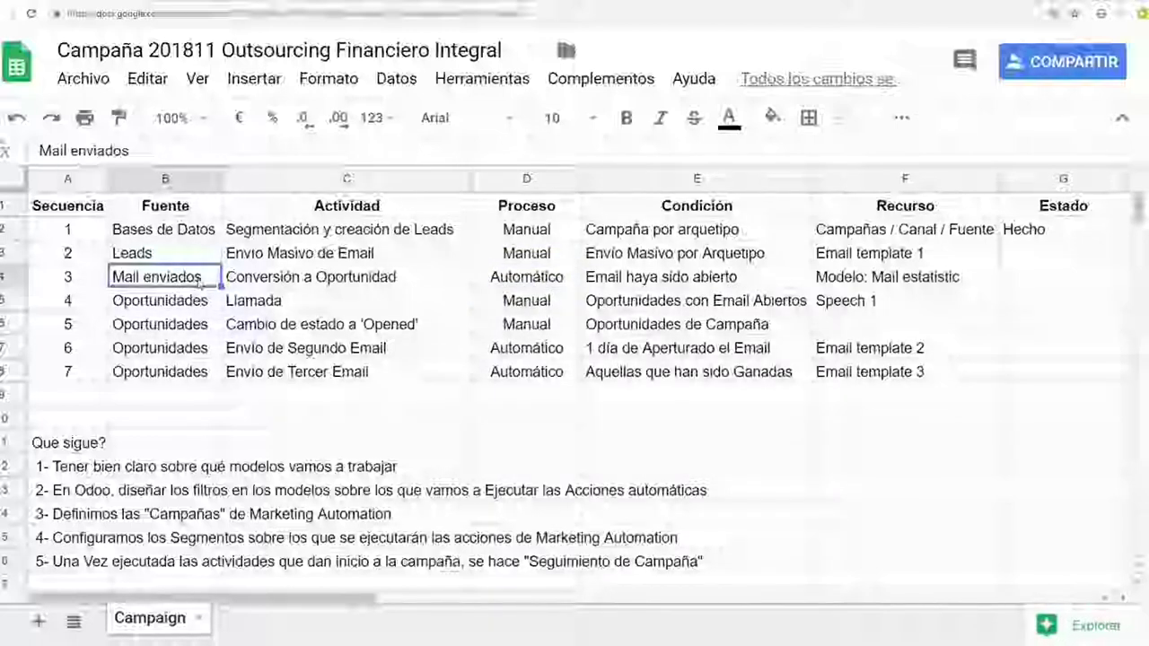
click(864, 281)
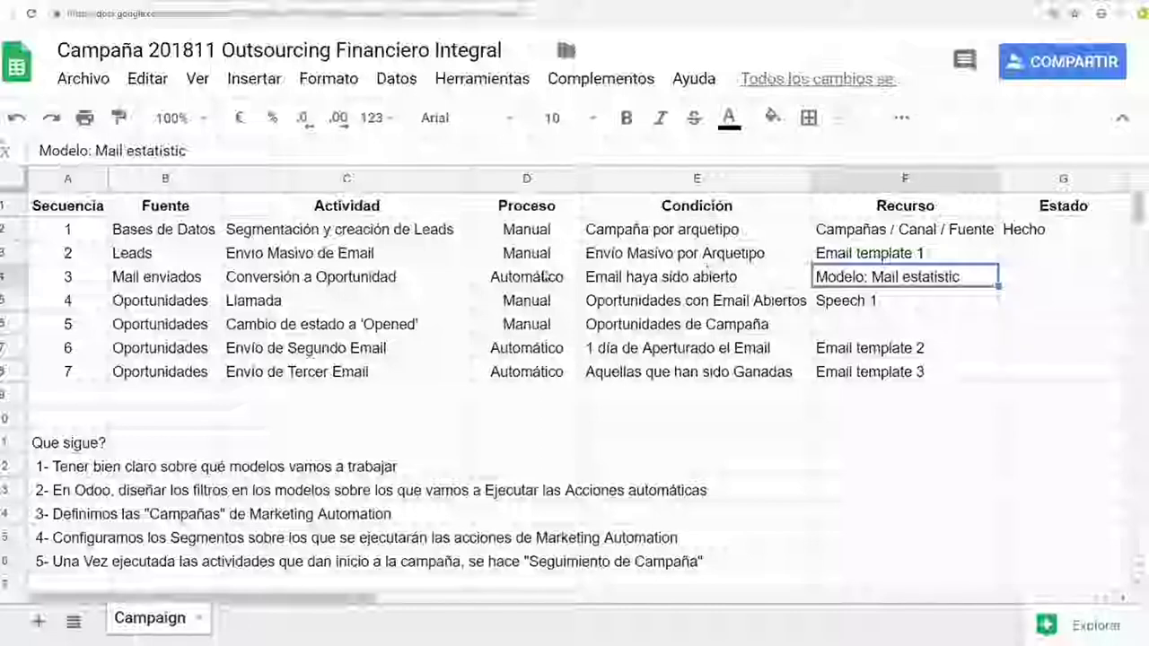
click(494, 280)
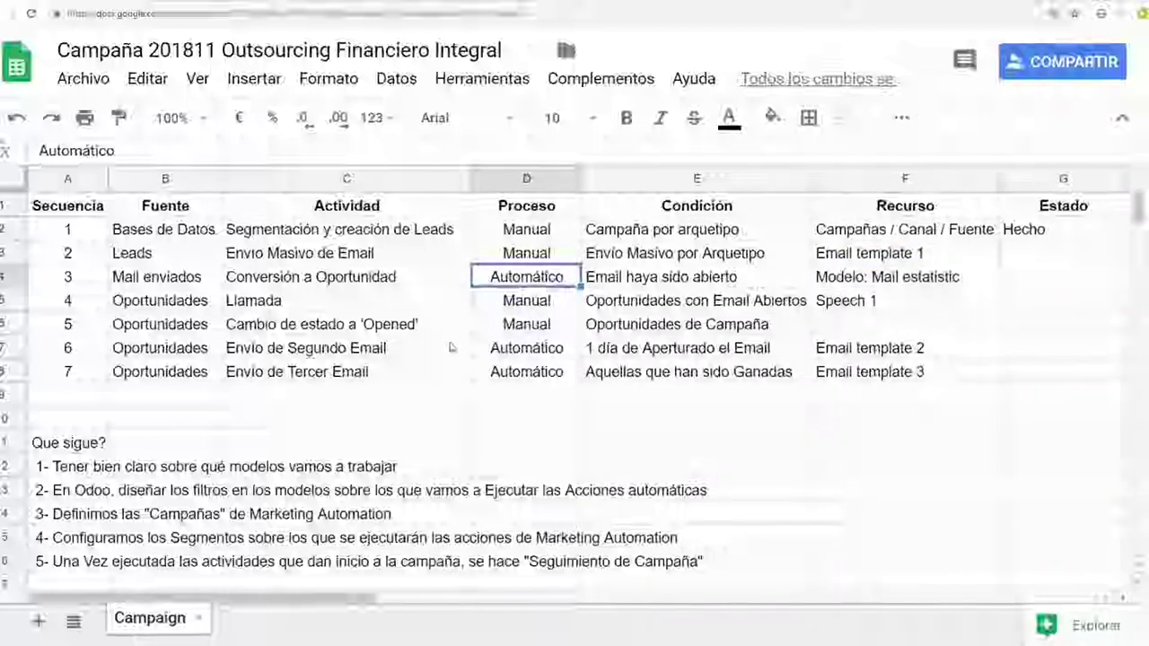
- Compare the sources of automatic sequences 6 and 7 with the source and condition of sequence 3
click(186, 356)
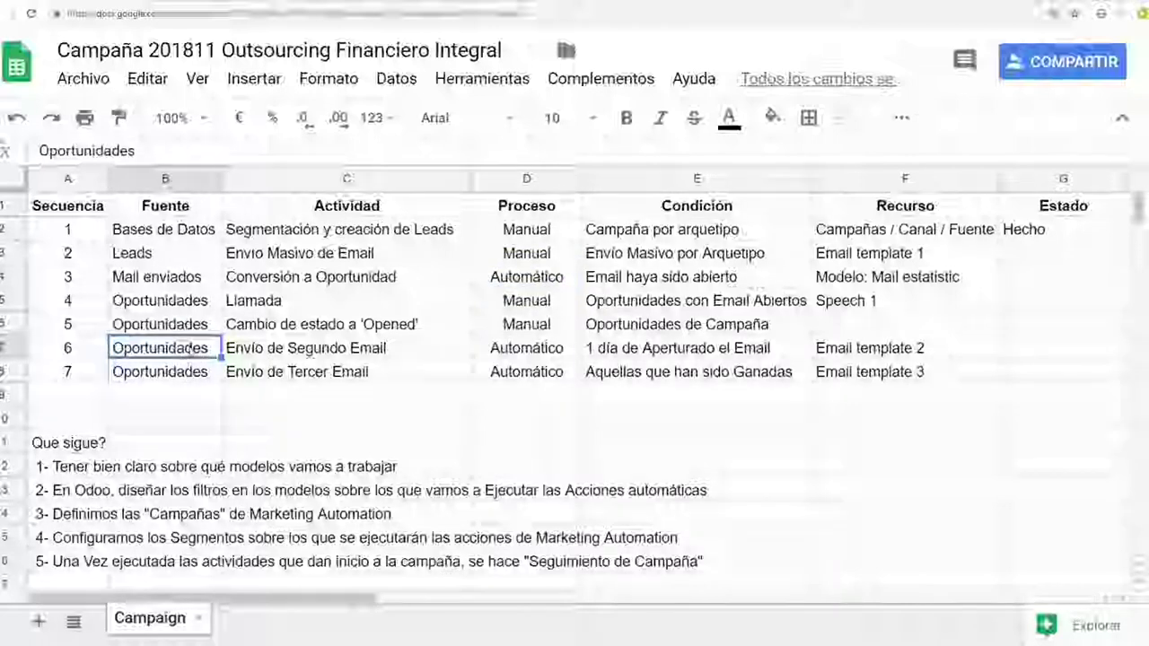
click(190, 371)
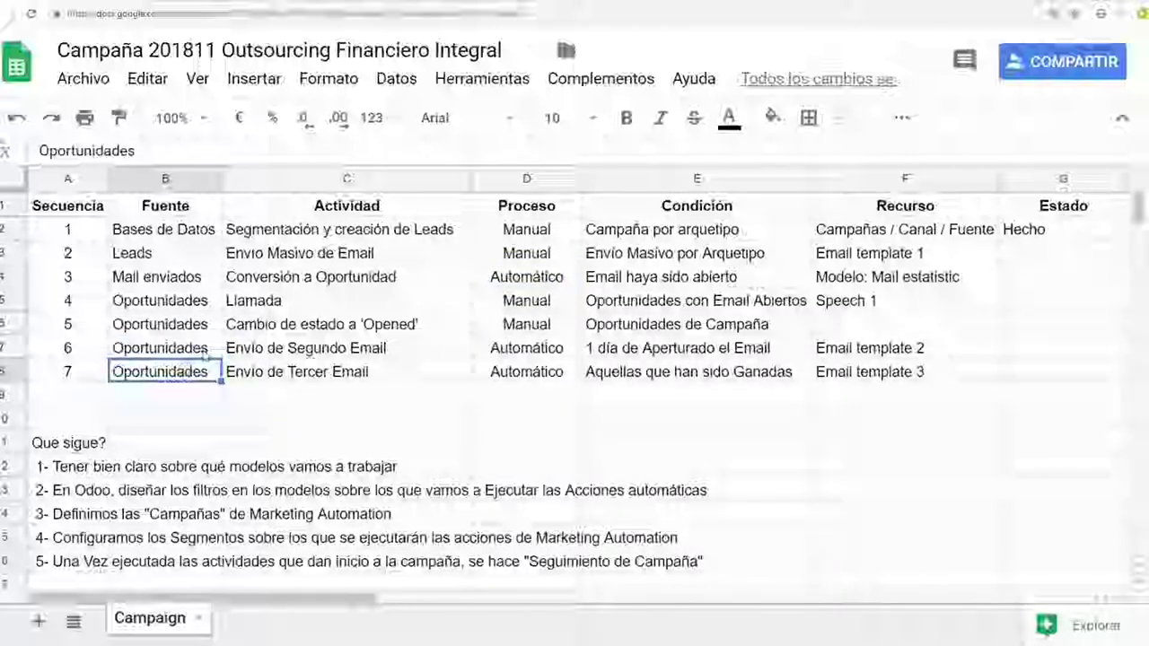
click(521, 356)
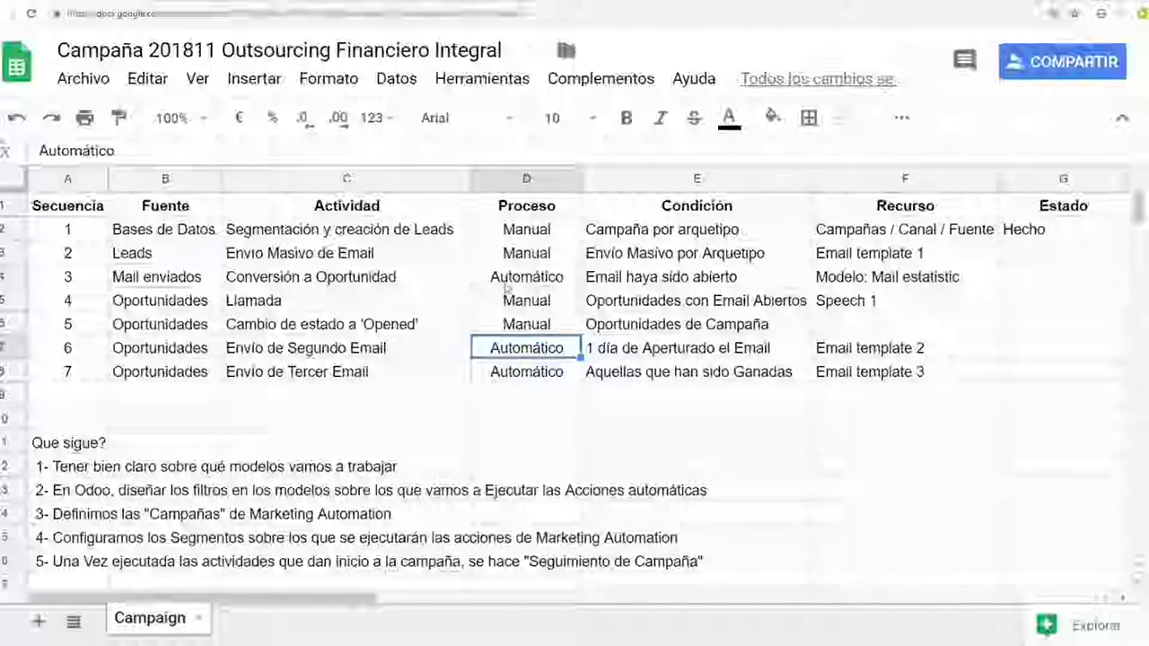
click(206, 283)
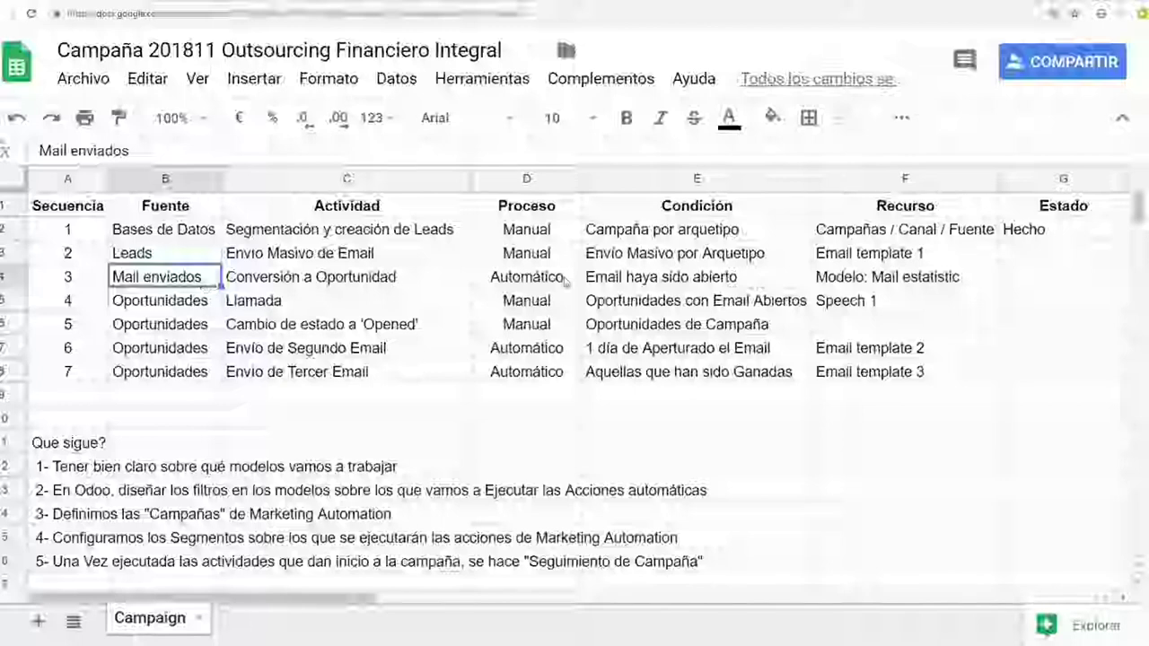
click(682, 282)
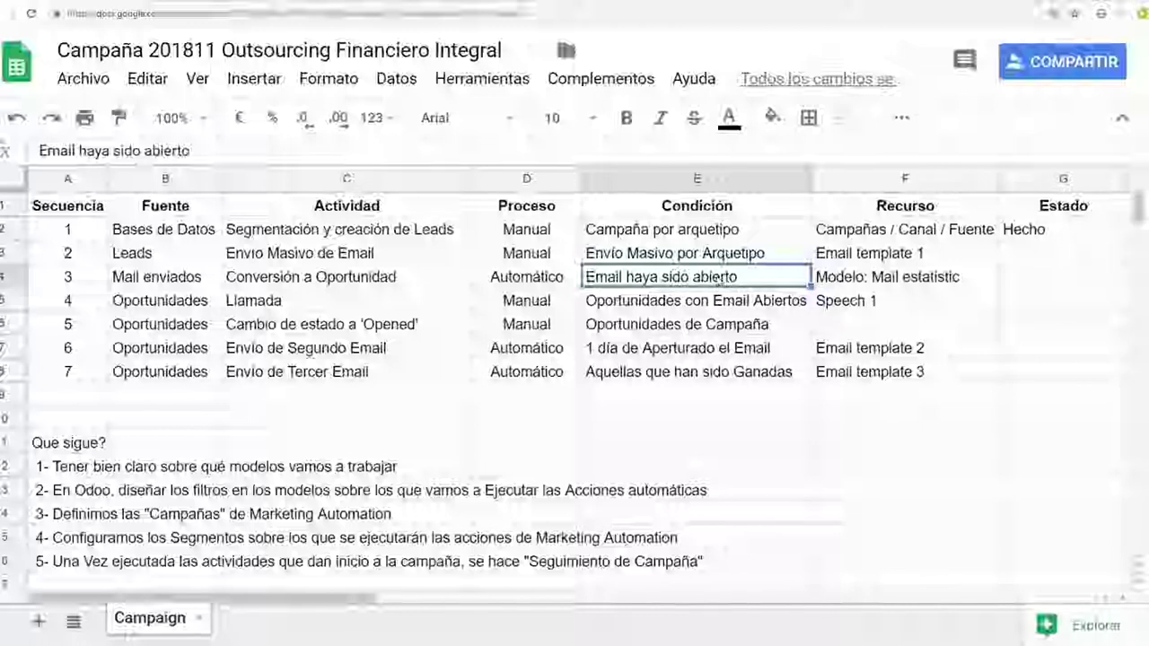
- Review sequence 3's process and its email-opened condition against the Outsourcing Financiero Integral campaign name
click(565, 280)
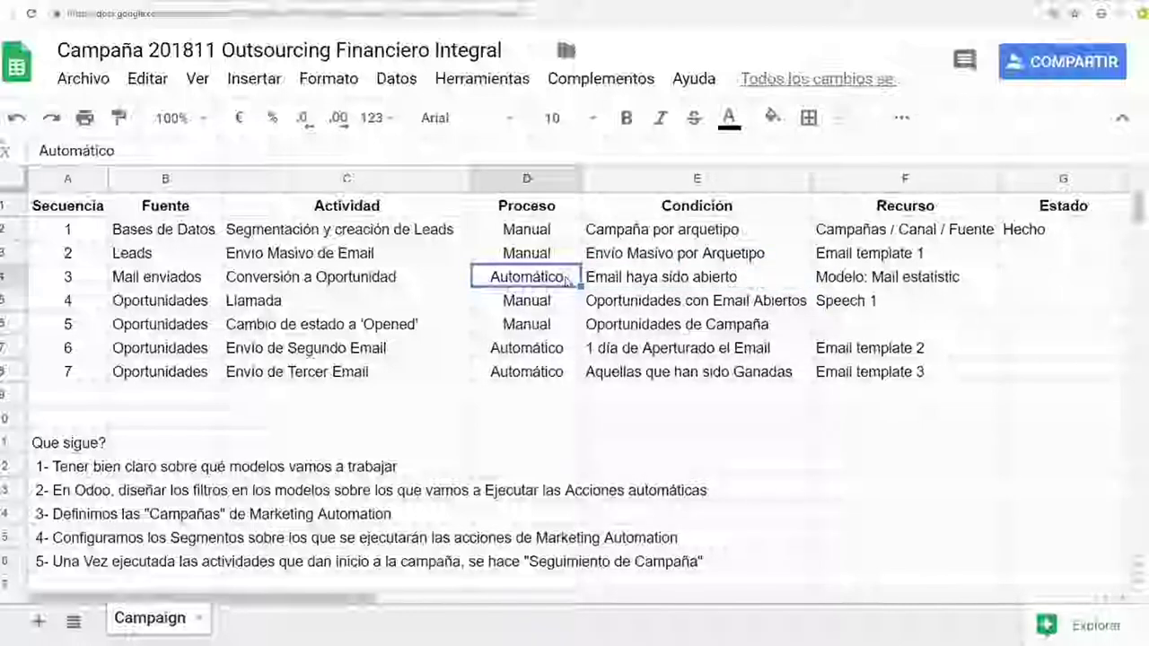
click(588, 280)
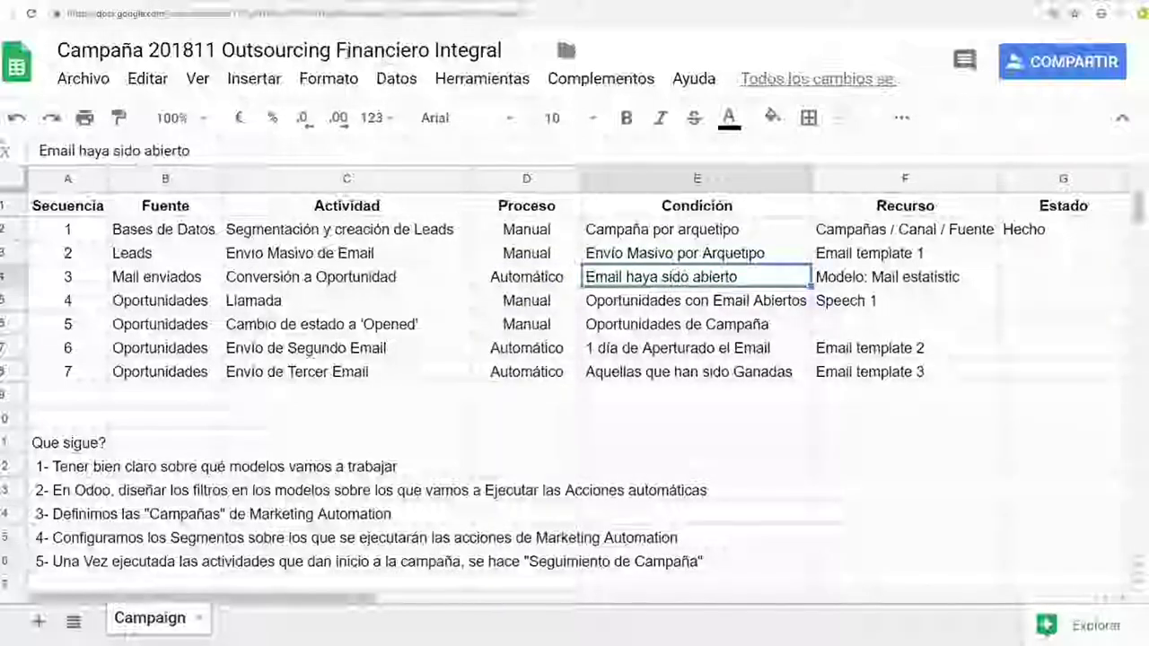
click(273, 51)
drag(221, 50, 508, 50)
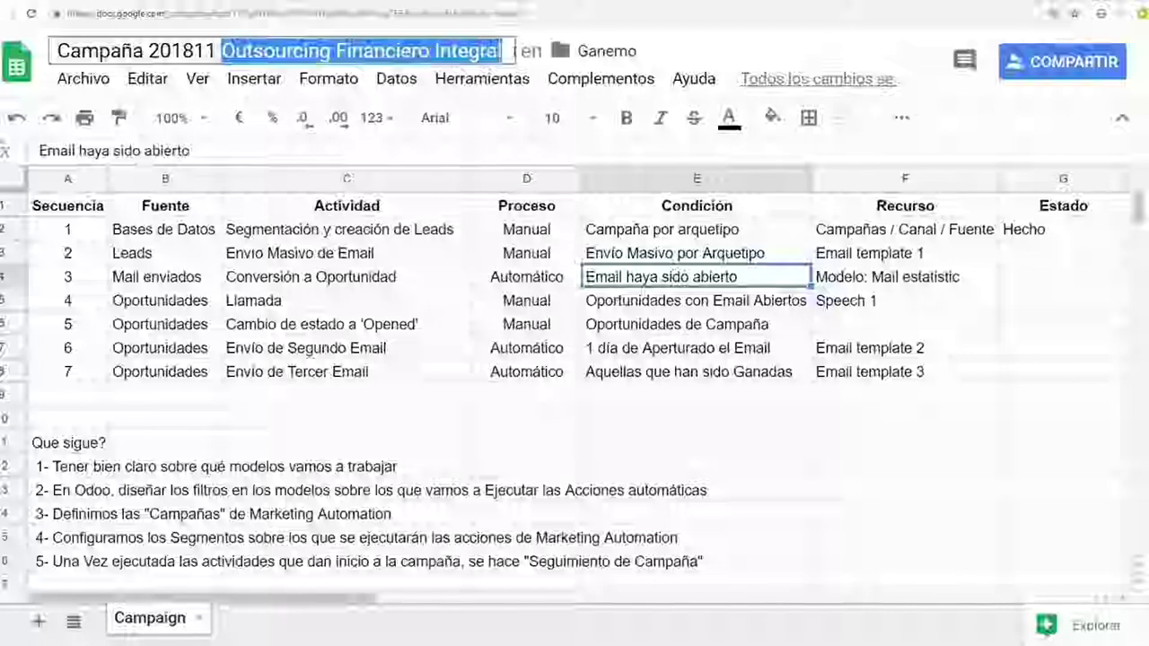
click(631, 280)
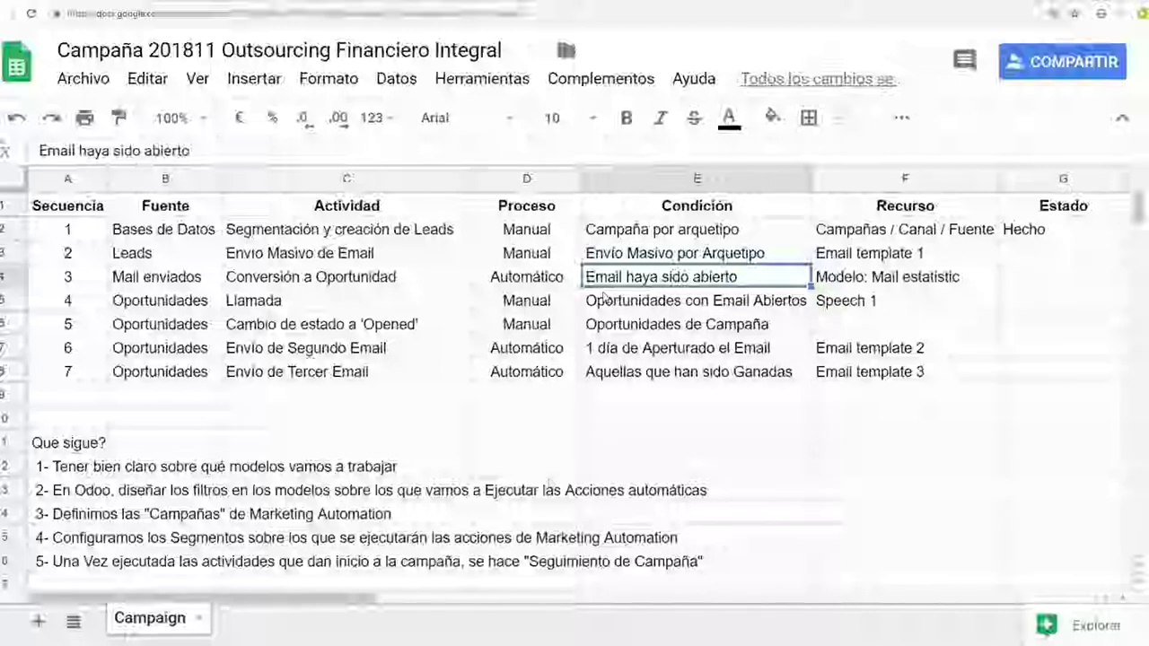
- Read the second item under "Que sigue?", about designing filters on the models, and check sequence 3's source
click(538, 441)
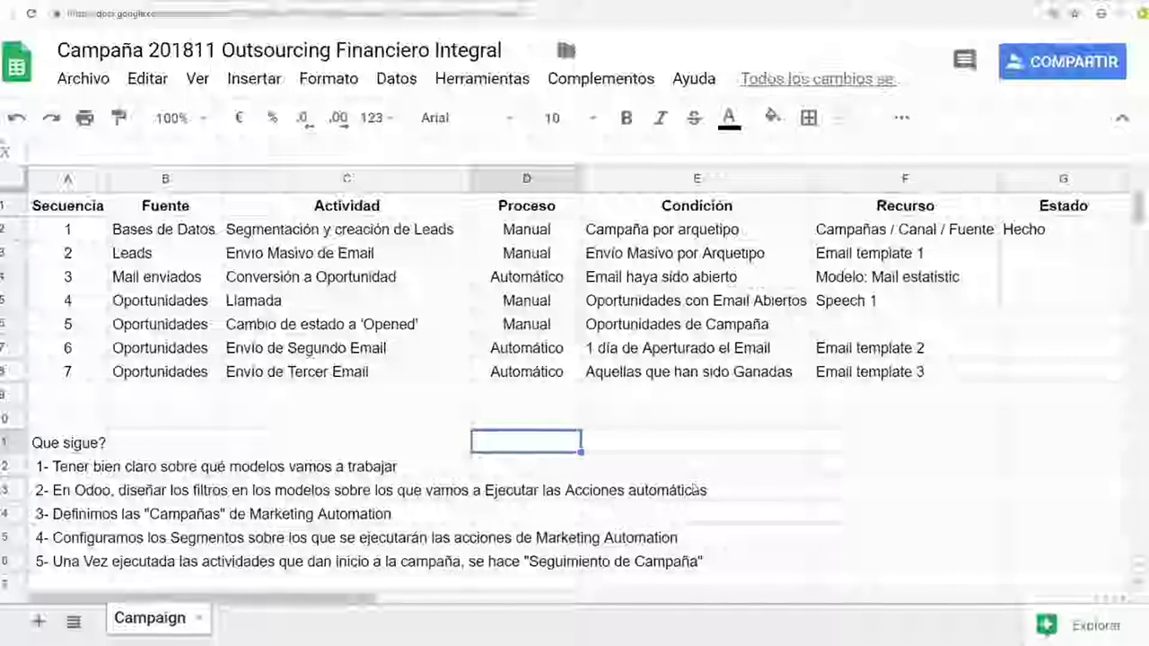
click(700, 466)
click(196, 277)
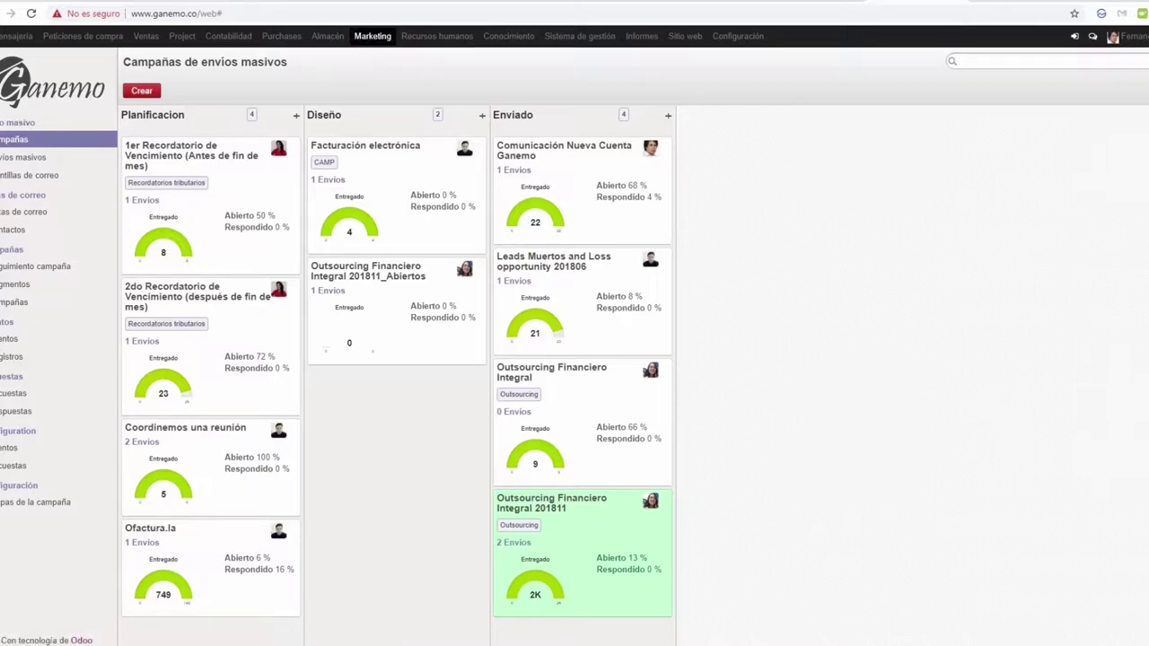
- In Odoo, open the email statistics of the Outsourcing Financiero Integral 201811 mailing "La gestión de tu Empresa te ayuda a CRECER?", sorted by Abierto
click(79, 141)
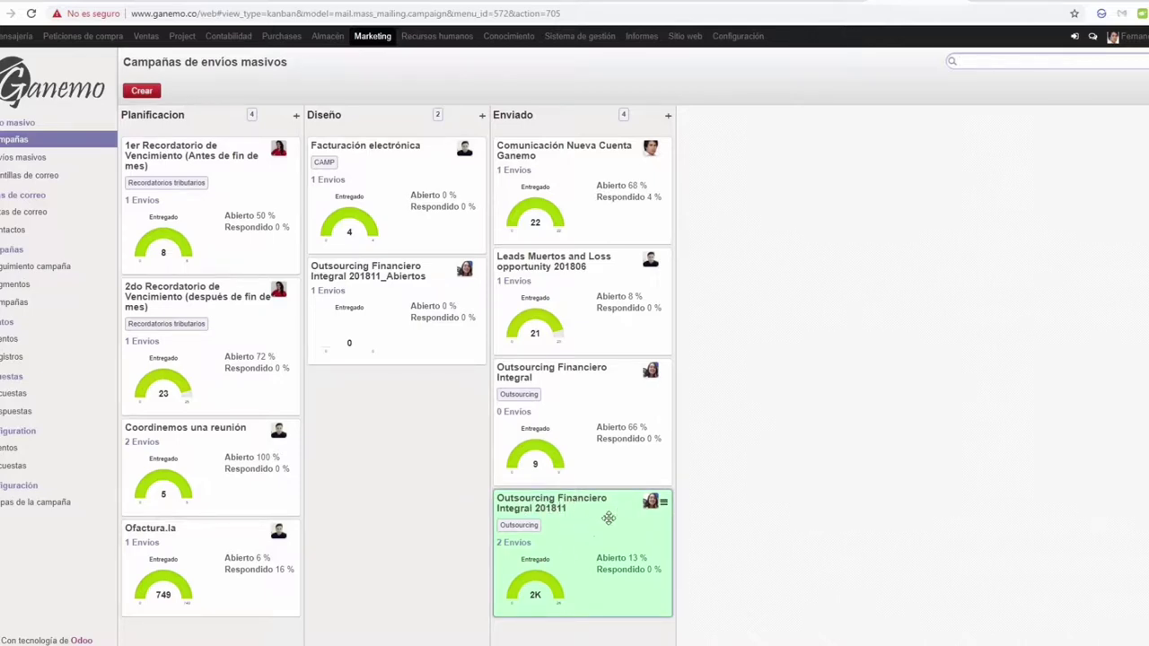
click(577, 521)
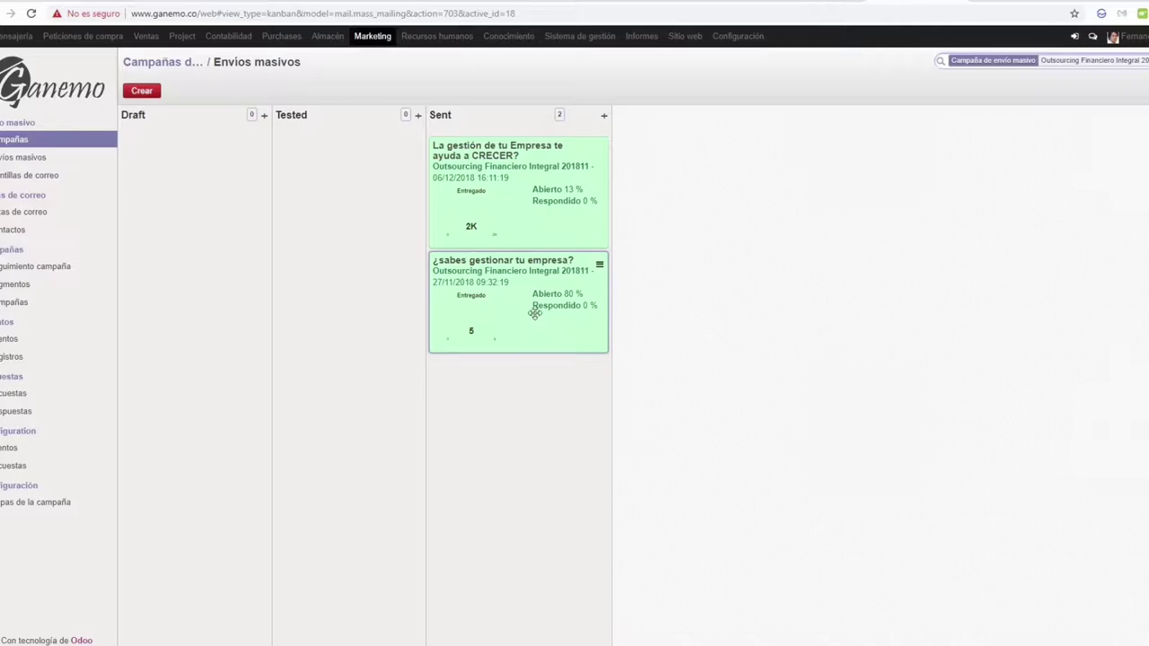
click(507, 193)
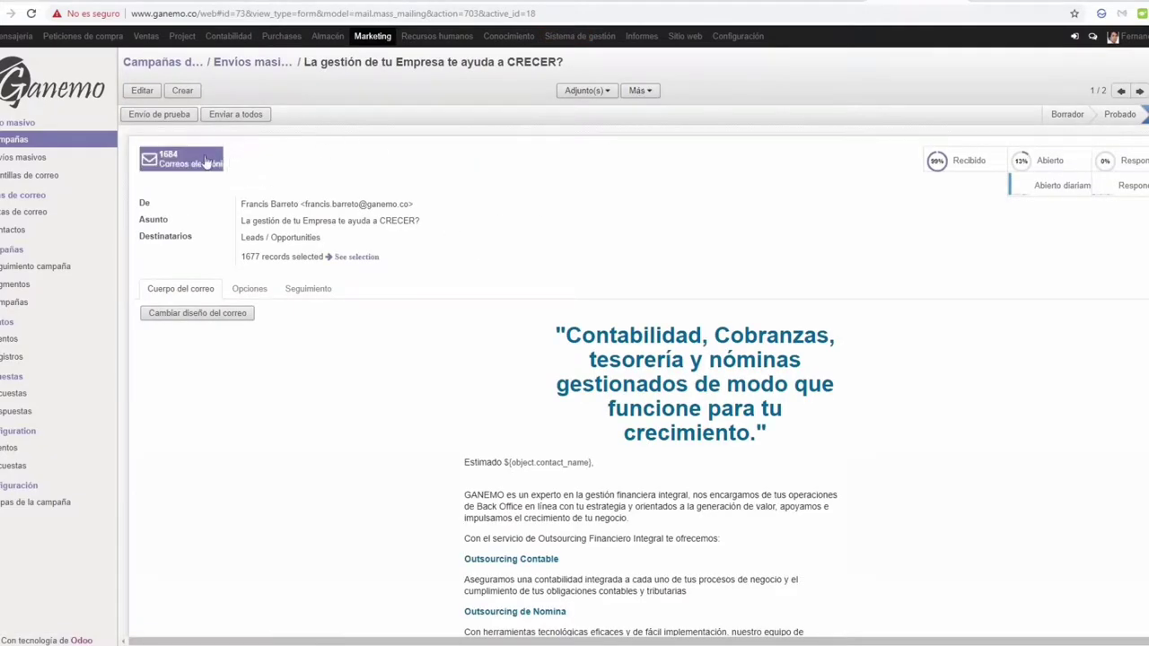
click(188, 163)
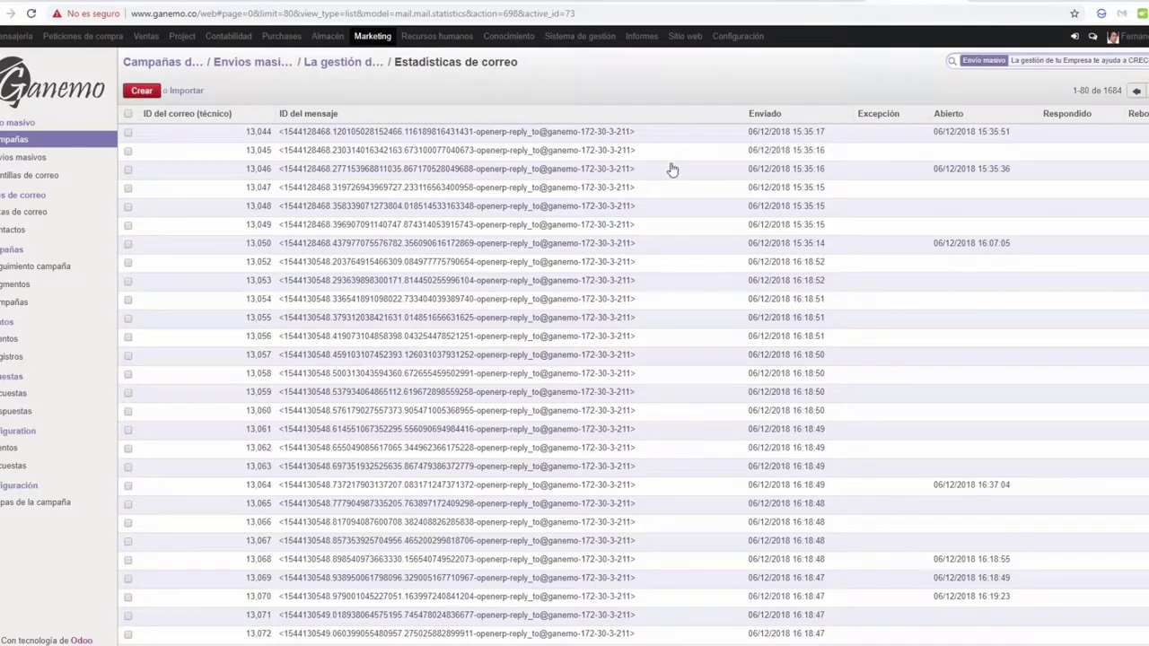
click(983, 117)
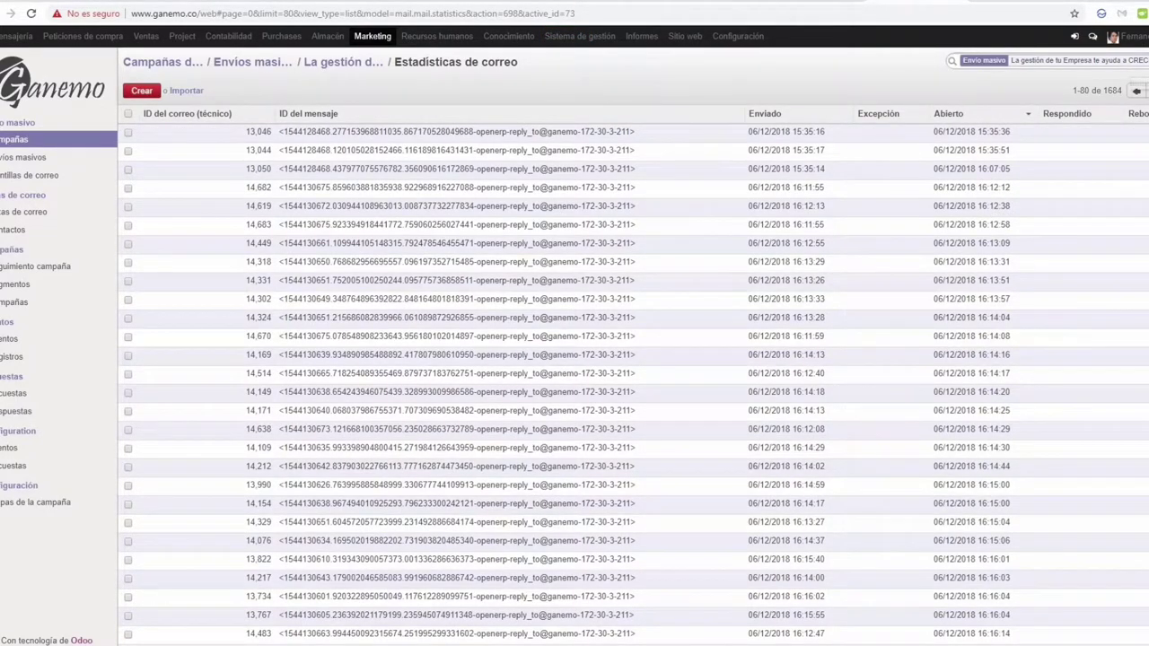
- Replace the mailing filter with an advanced condition: Campaña de envío masivo es igual a "Outsourcing Financiero Integral 201811"
click(951, 60)
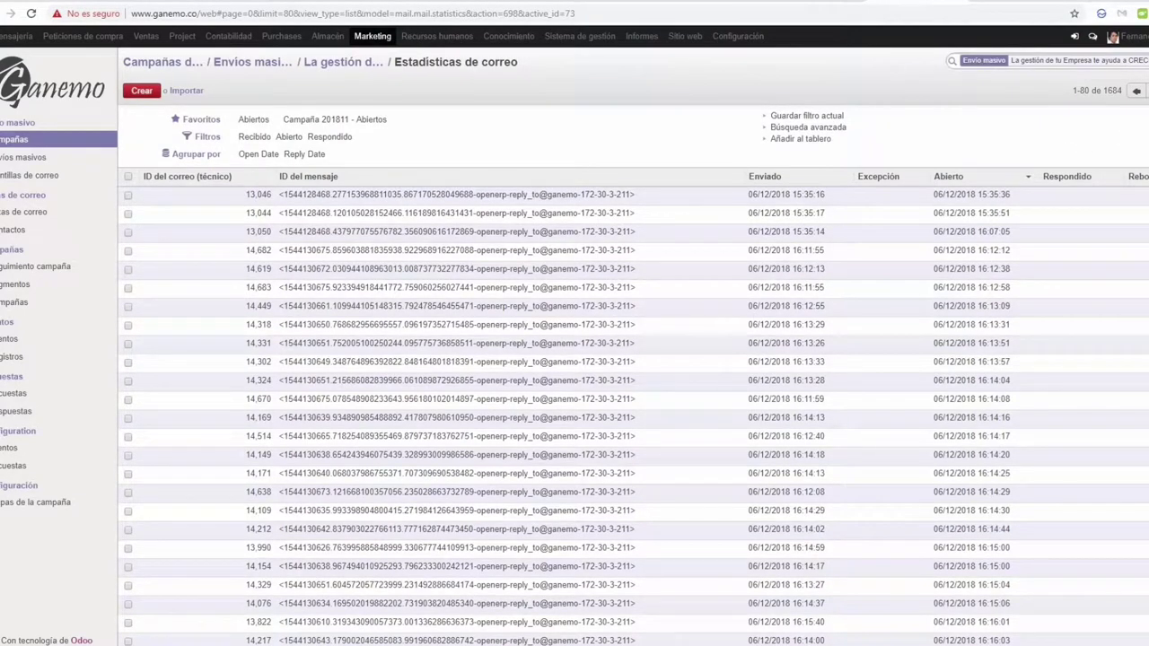
key(BackSpace)
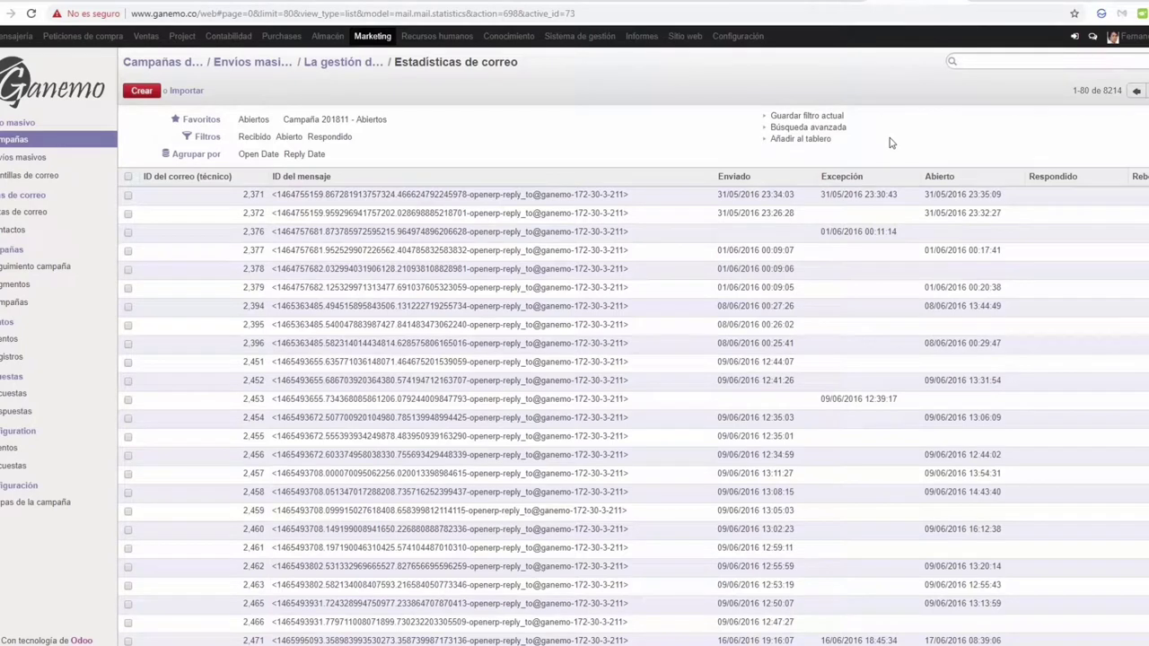
click(833, 128)
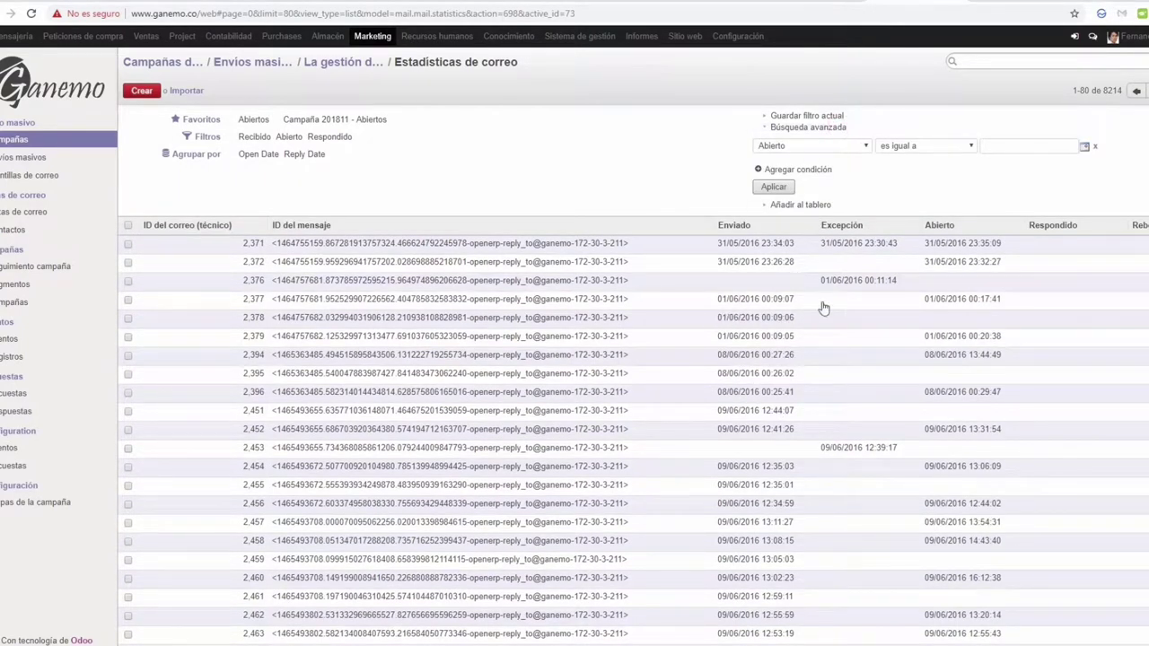
click(812, 146)
key(Down)
key(Down)
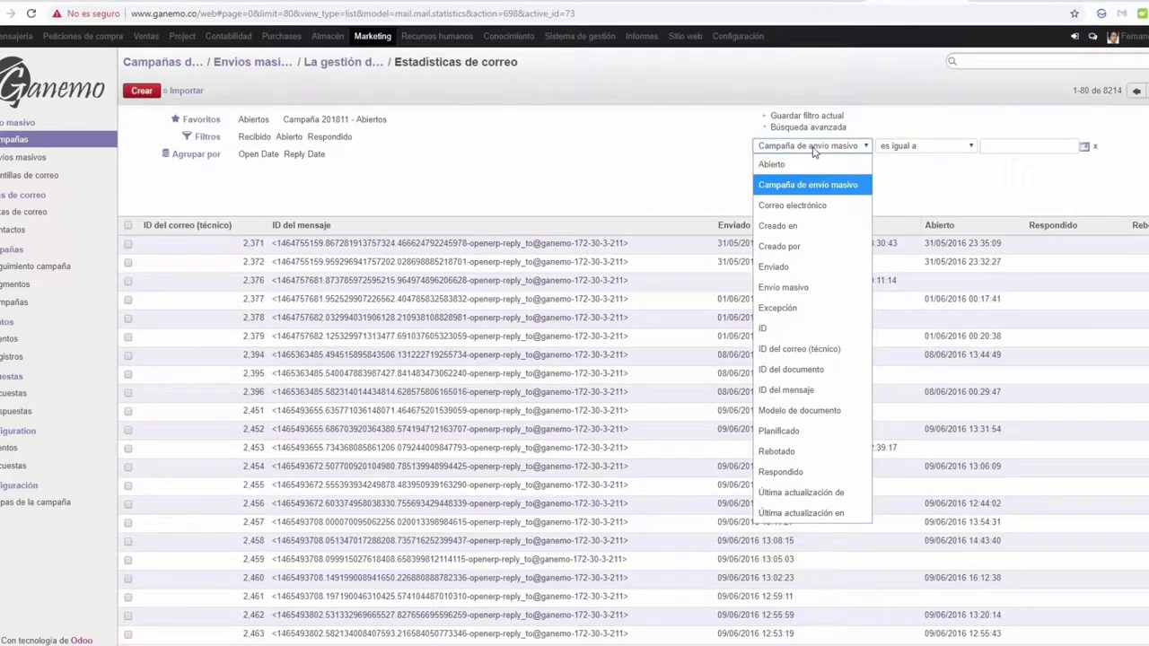
key(Down)
key(Up)
key(Up)
key(Return)
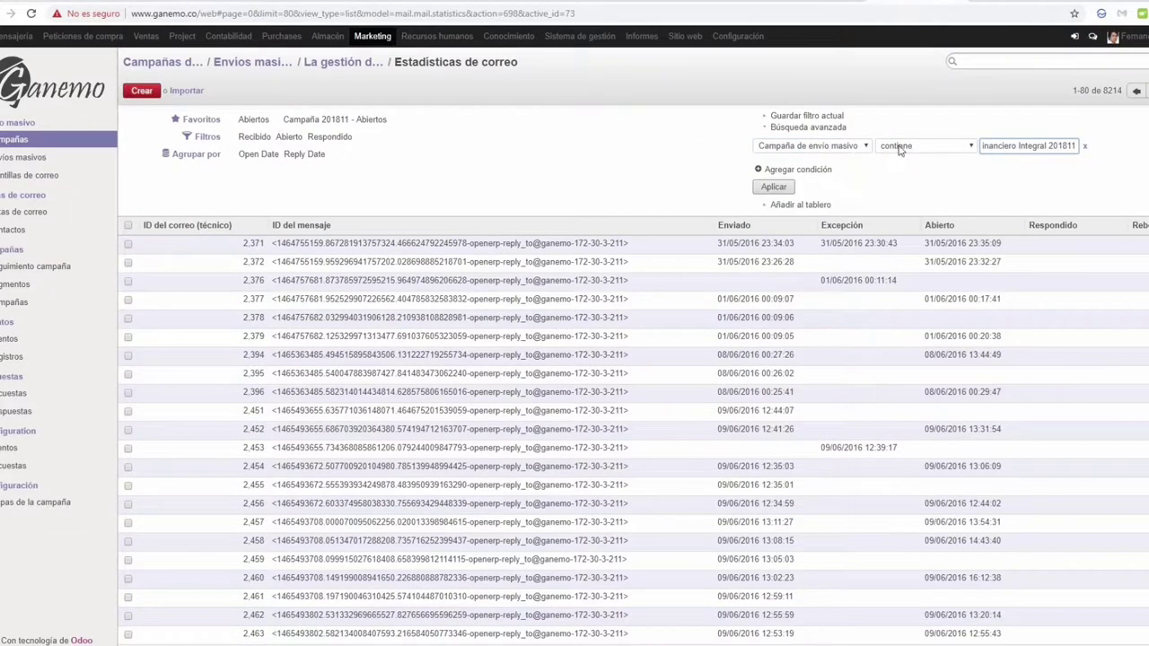
click(904, 144)
click(911, 212)
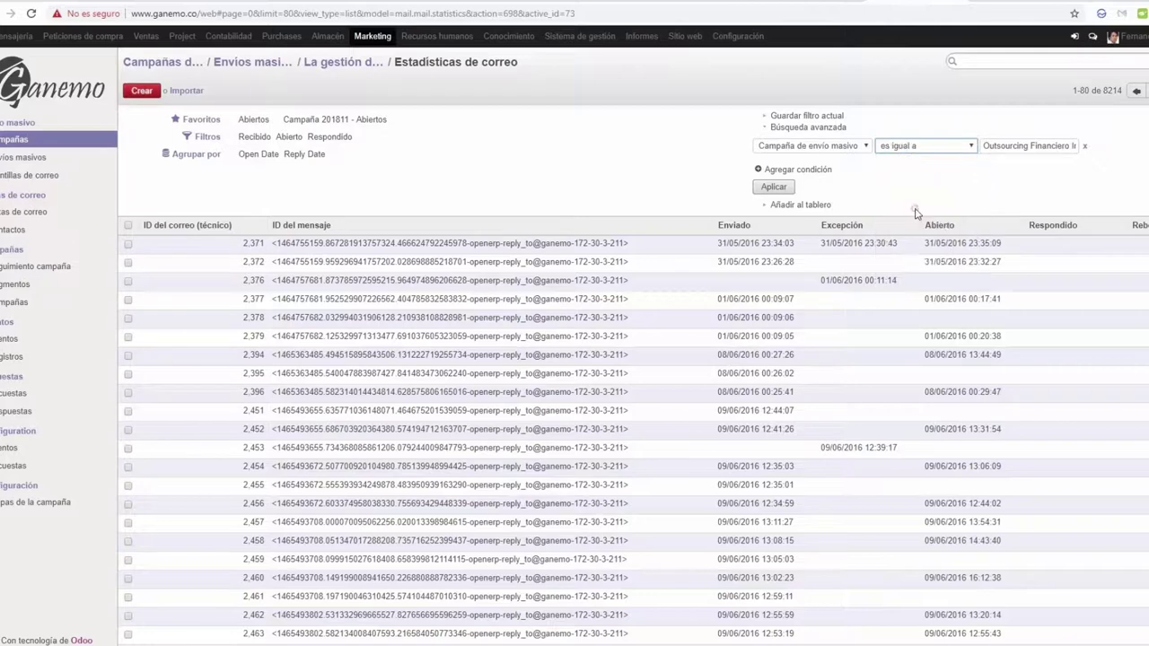
click(773, 187)
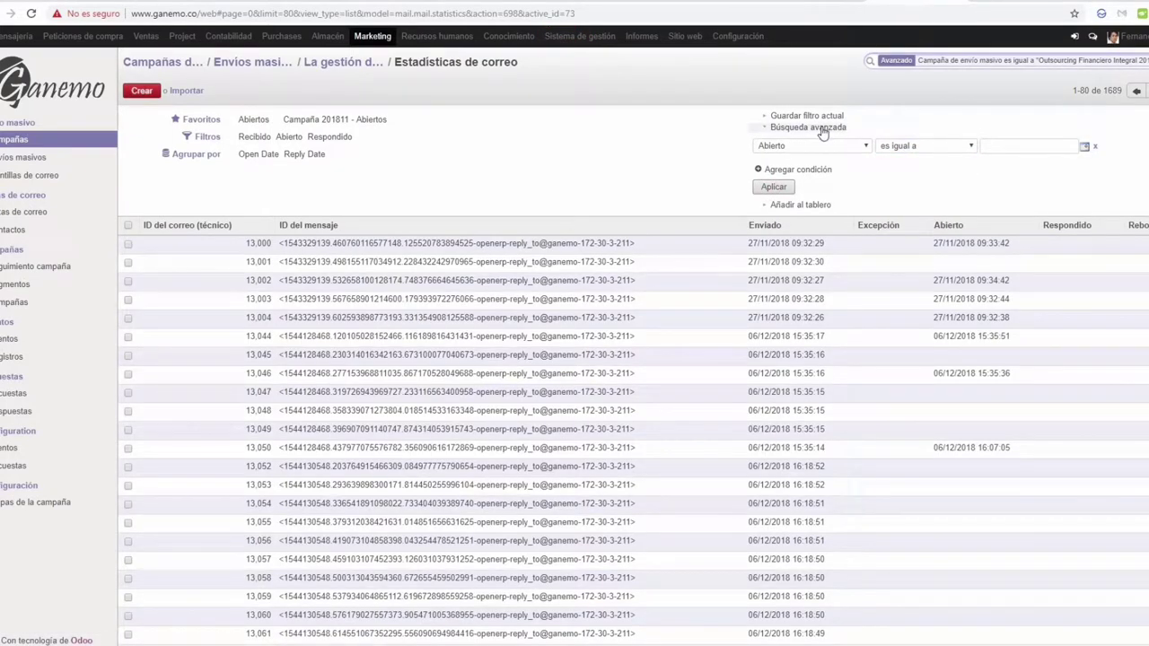
- Add a second advanced condition to the email statistics: Abierto está establecida(o), and look through the filtered list
click(822, 129)
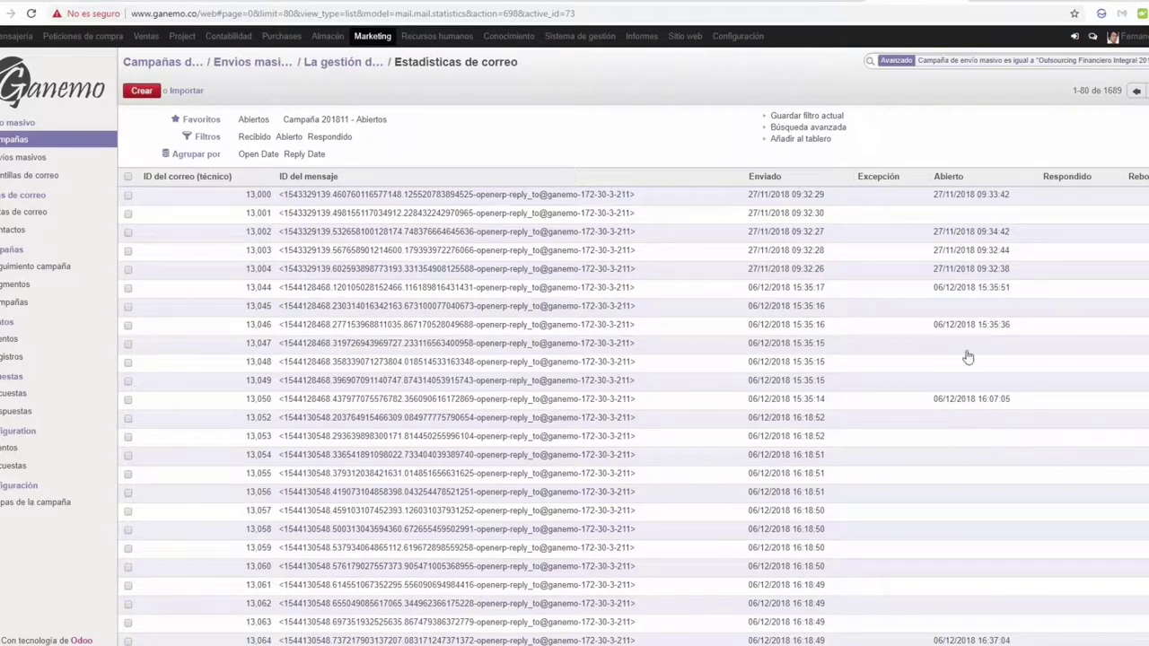
click(823, 127)
click(902, 146)
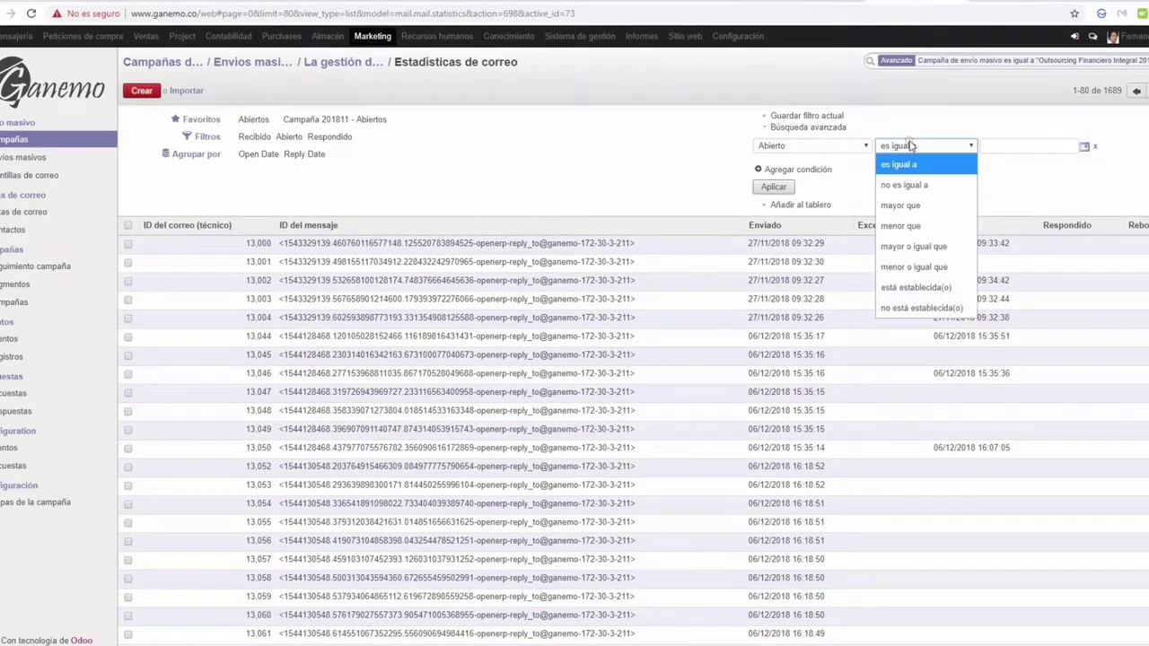
click(922, 286)
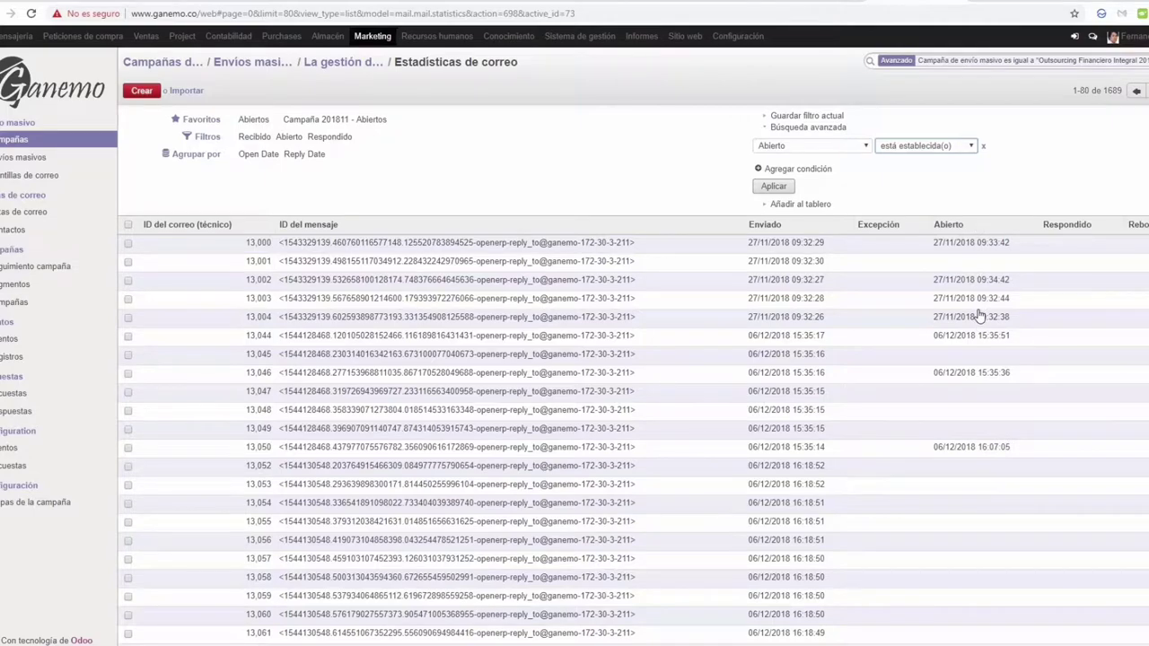
click(777, 187)
scroll(675, 440, down, 3)
scroll(675, 443, up, 3)
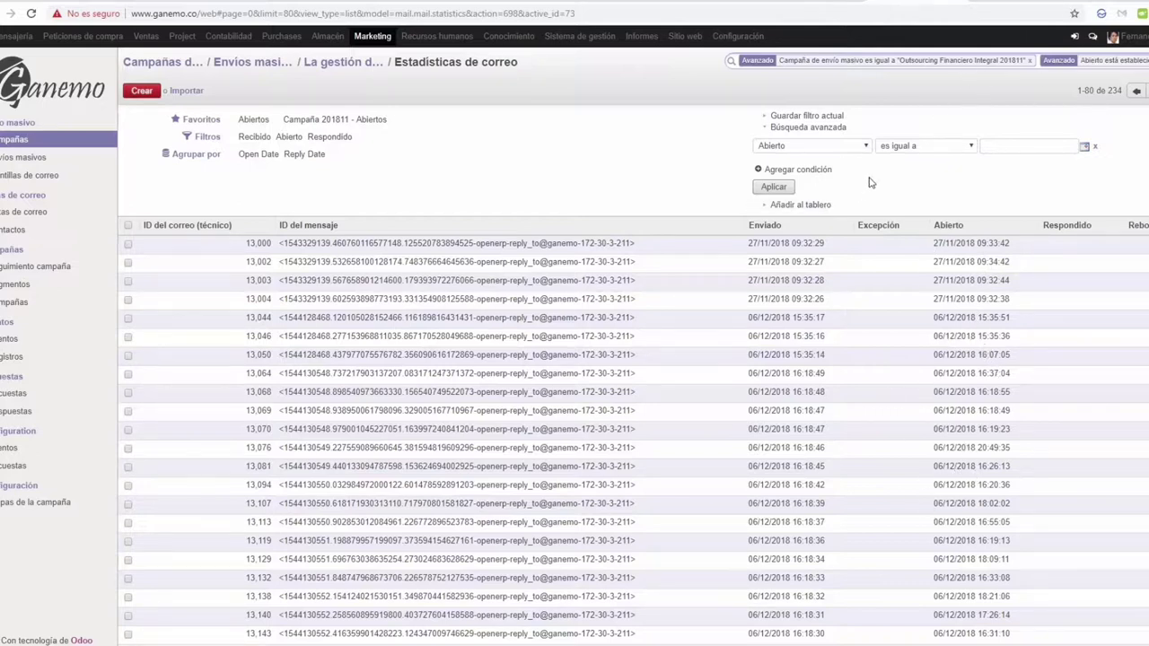
- Save the current email statistics filter as "Campaña OFI 201811 - Abiertos"
click(834, 116)
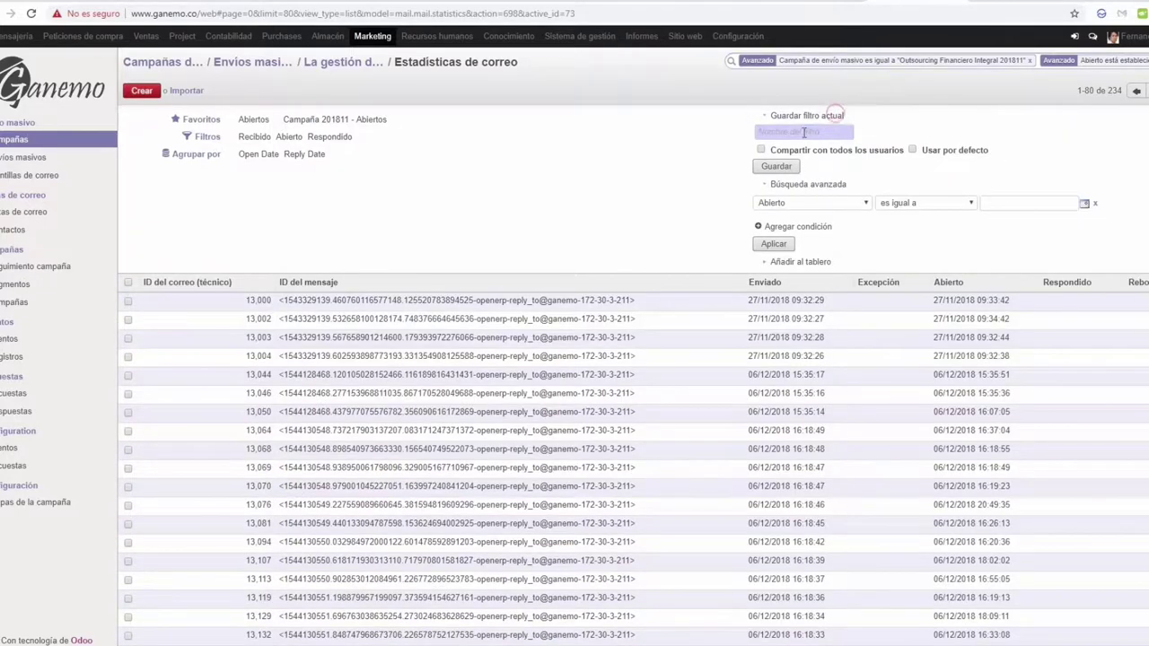
click(804, 132)
text(Campaña OFI 2018)
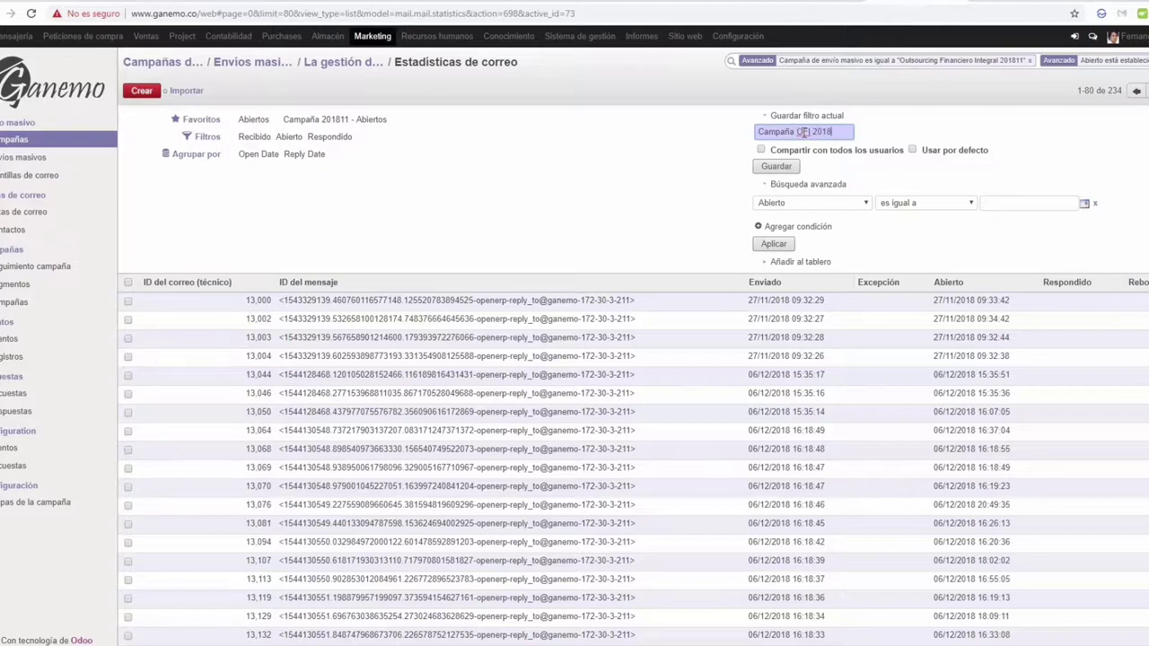
text(11 - Abiertos)
click(774, 166)
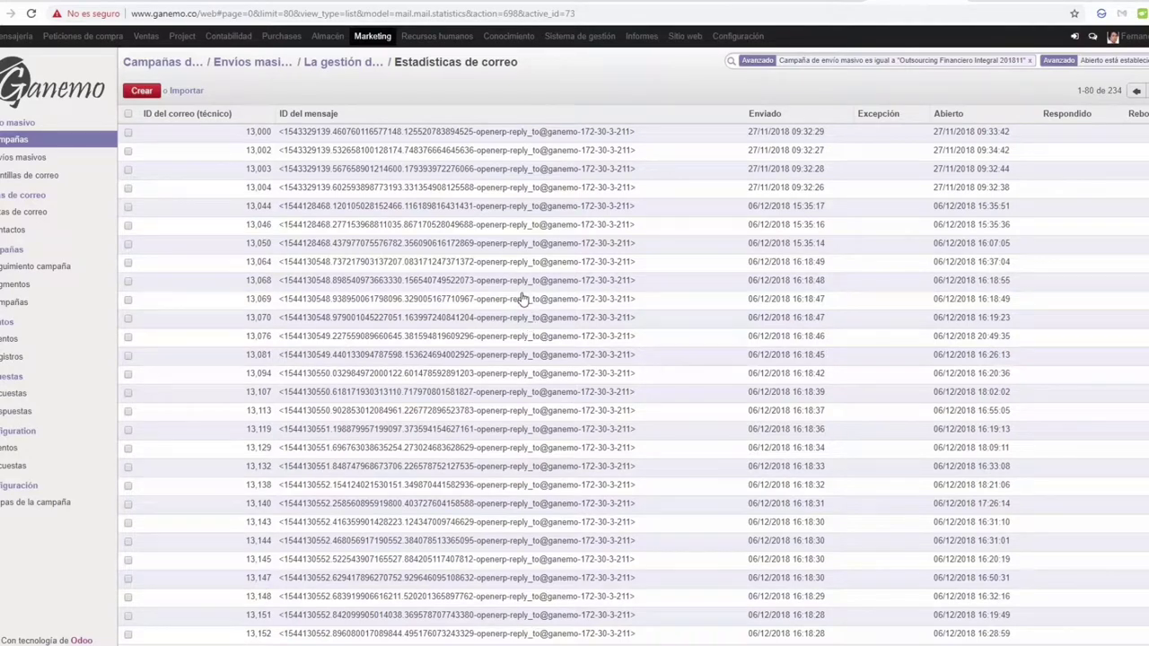
- Go to the sales opportunities pipeline
click(145, 36)
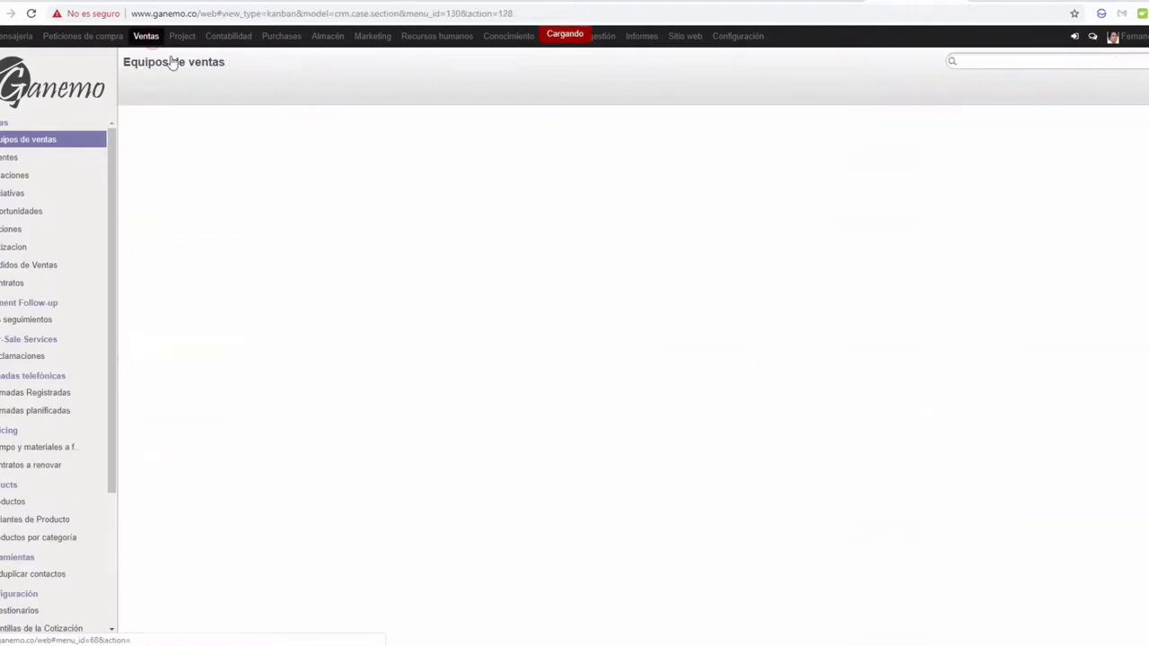
click(11, 193)
click(11, 213)
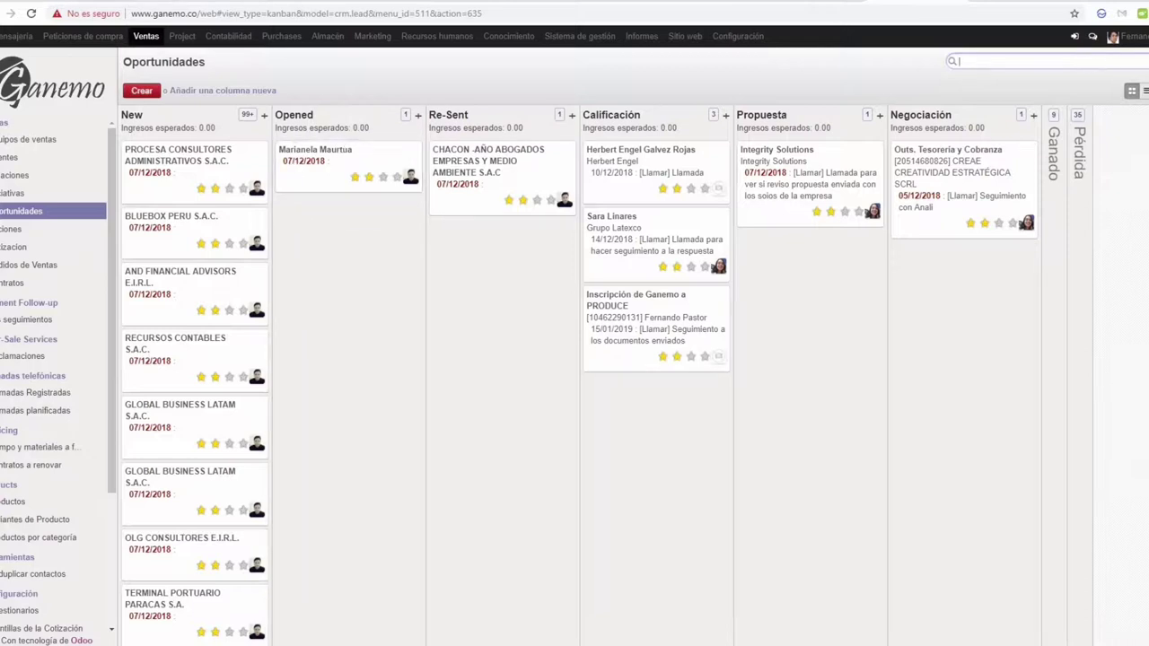
- Filter the opportunities with an advanced condition: Etapa es igual a "Opened"
click(1141, 61)
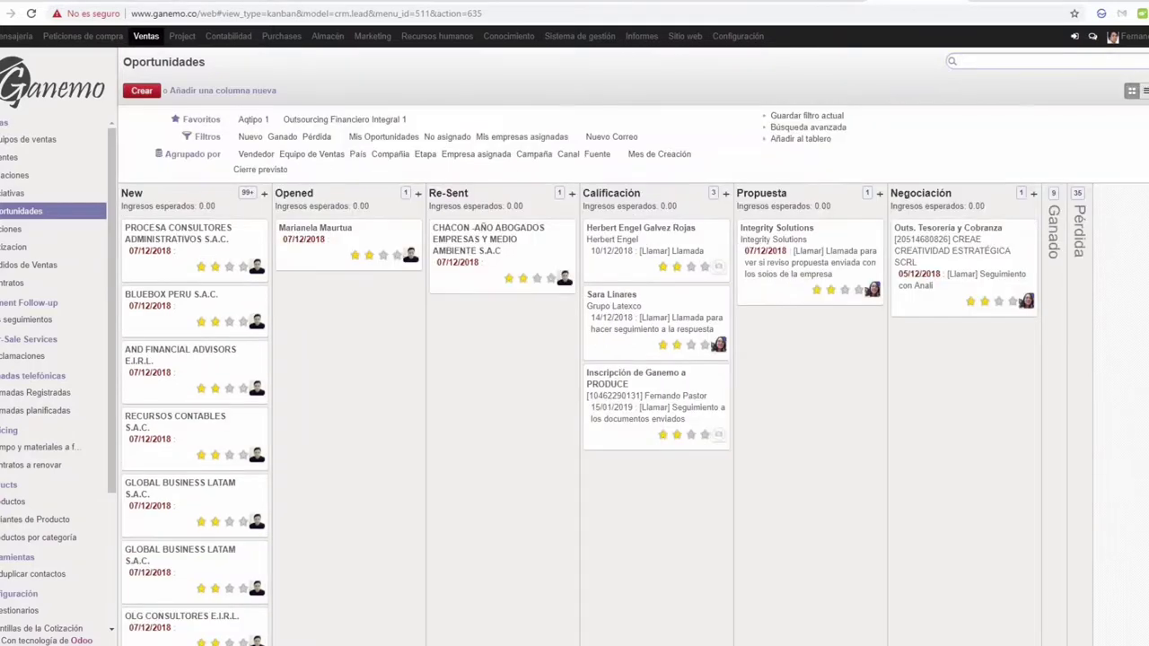
click(817, 130)
click(814, 145)
key(Down)
key(Down)
key(Down)
key(Down)
key(Down)
key(Down)
key(Down)
key(Down)
key(Down)
key(Down)
key(Down)
key(Down)
key(Down)
key(Down)
key(Down)
key(Down)
key(Down)
key(Down)
key(Down)
key(Down)
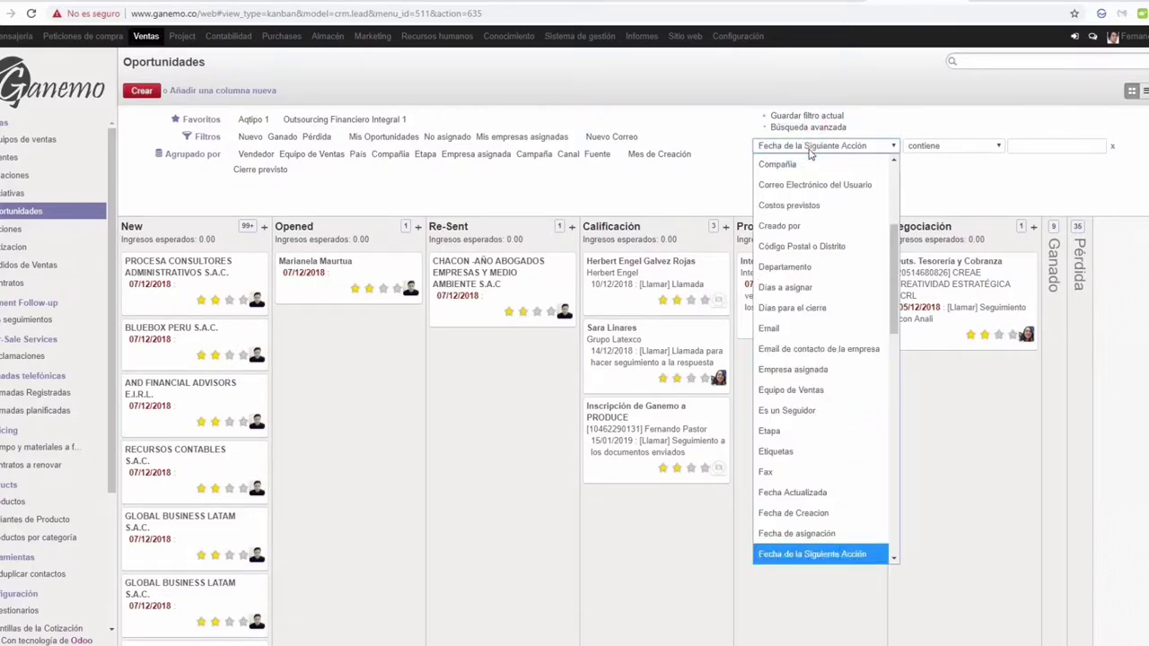
click(816, 432)
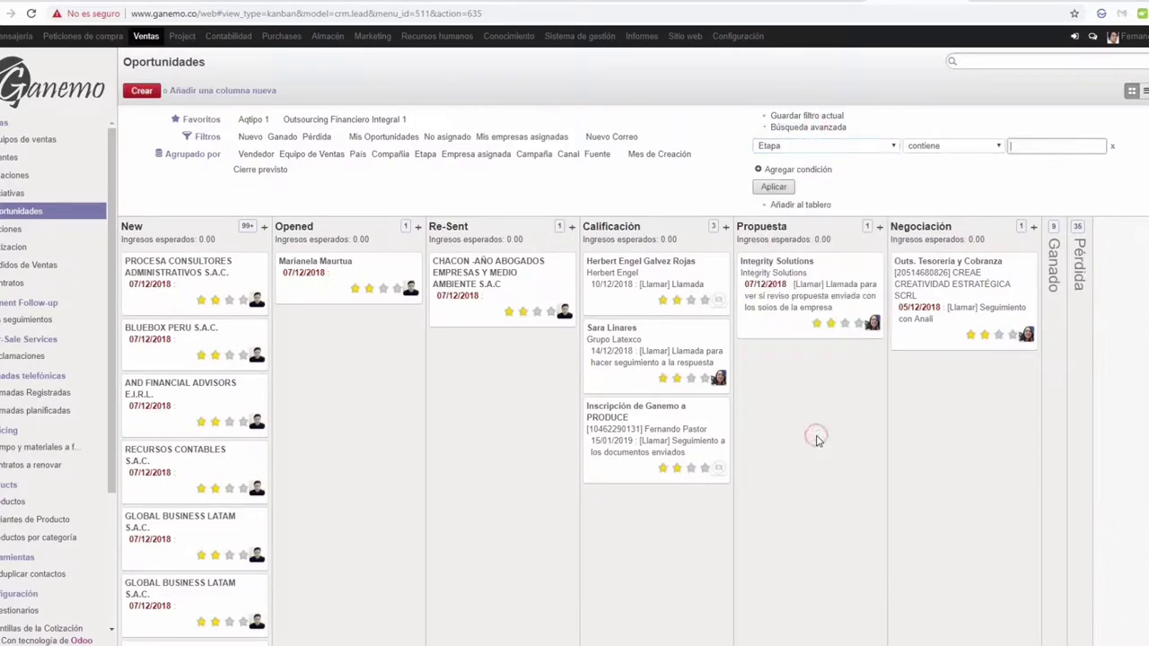
click(915, 146)
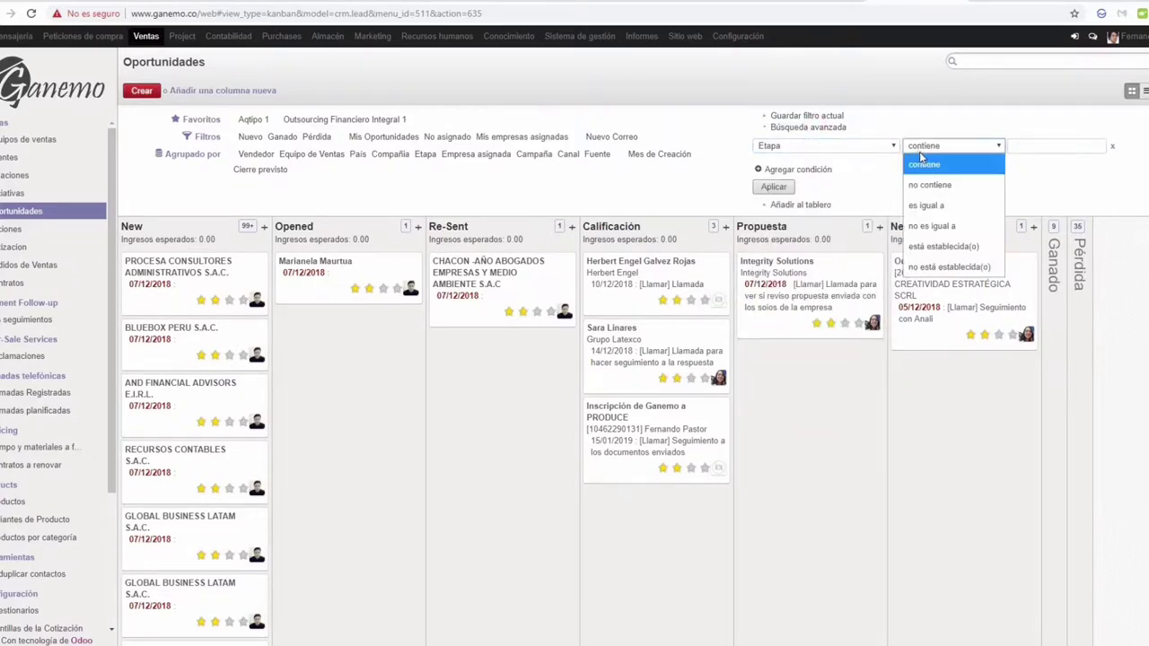
click(931, 207)
key(Tab)
text(O)
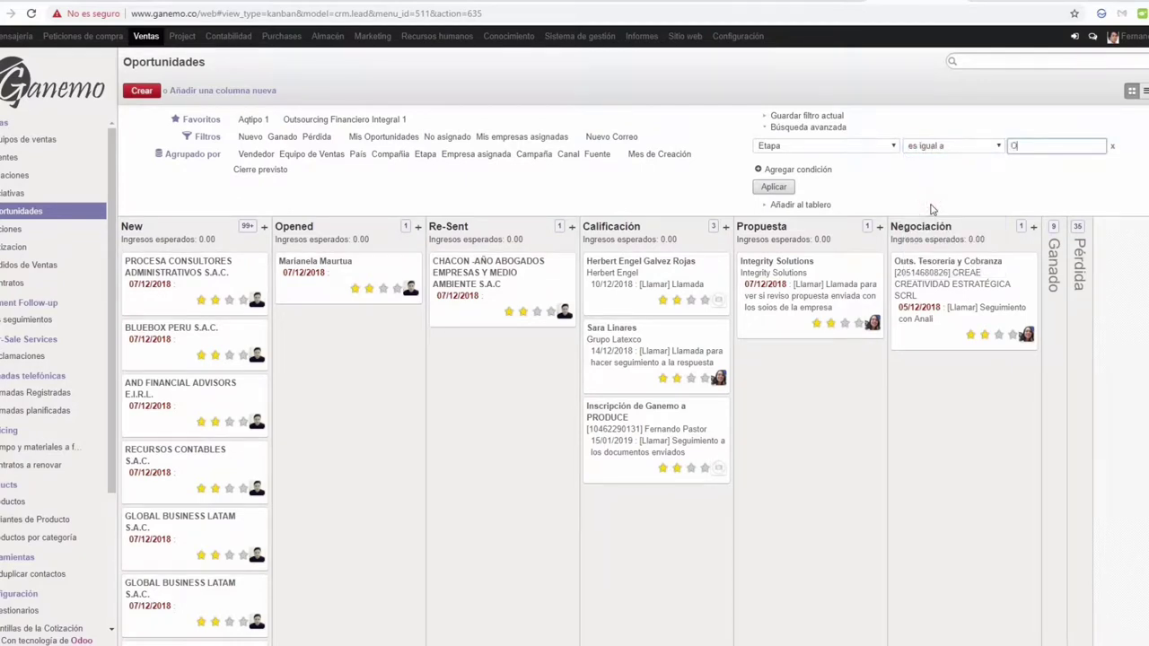
click(772, 188)
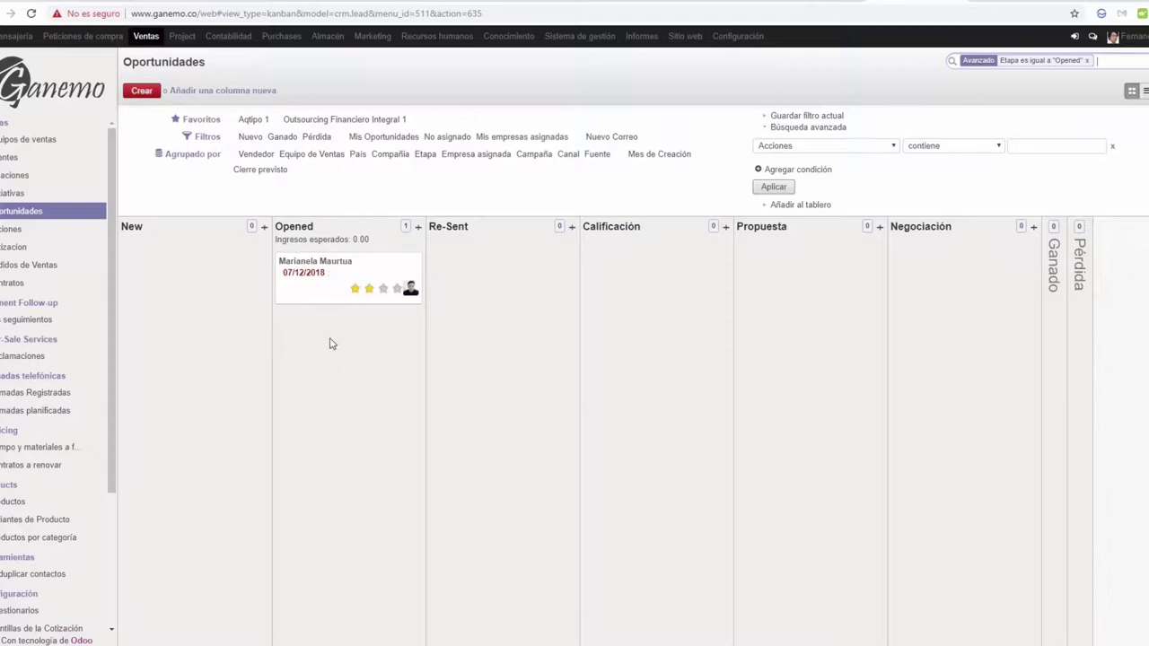
- Check the applied stage filter and open the opportunity in the Opened column to view its details
click(1037, 56)
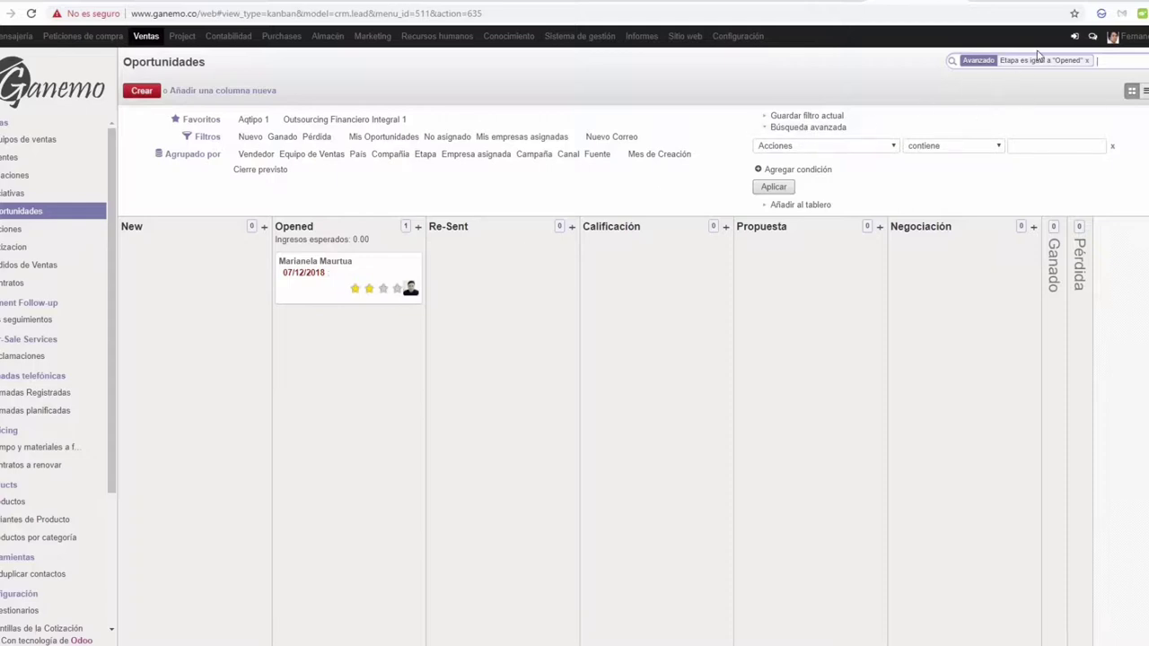
click(323, 271)
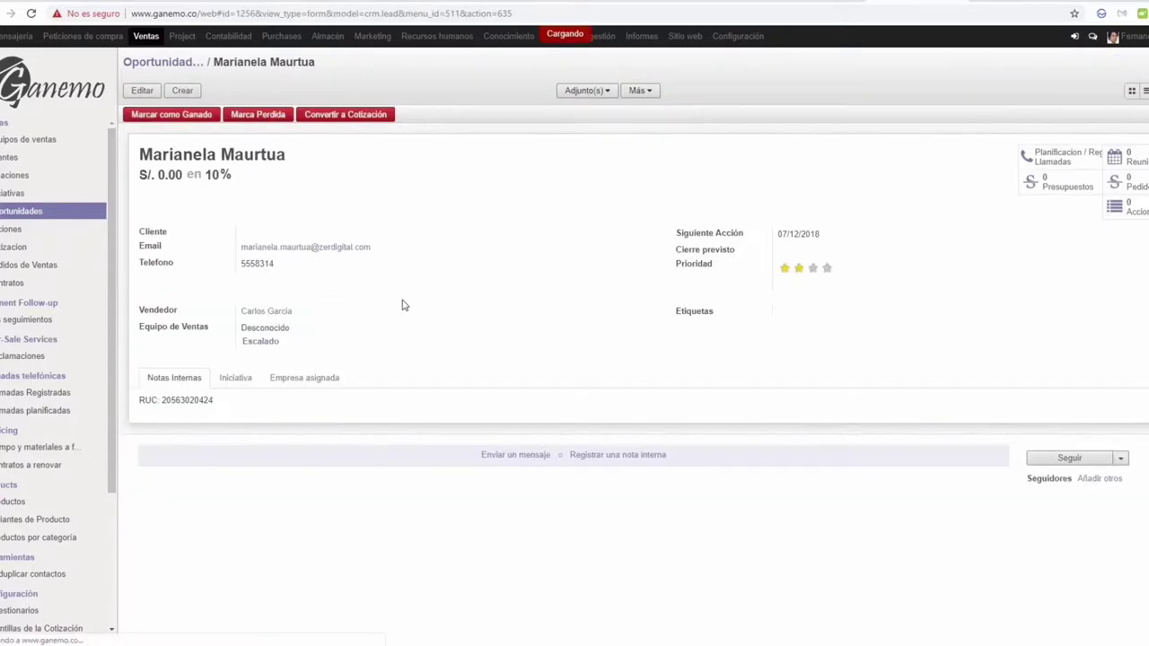
- Check the Iniciativa details and Marketing fields of the open opportunity, and return to the filtered opportunities pipeline
click(236, 383)
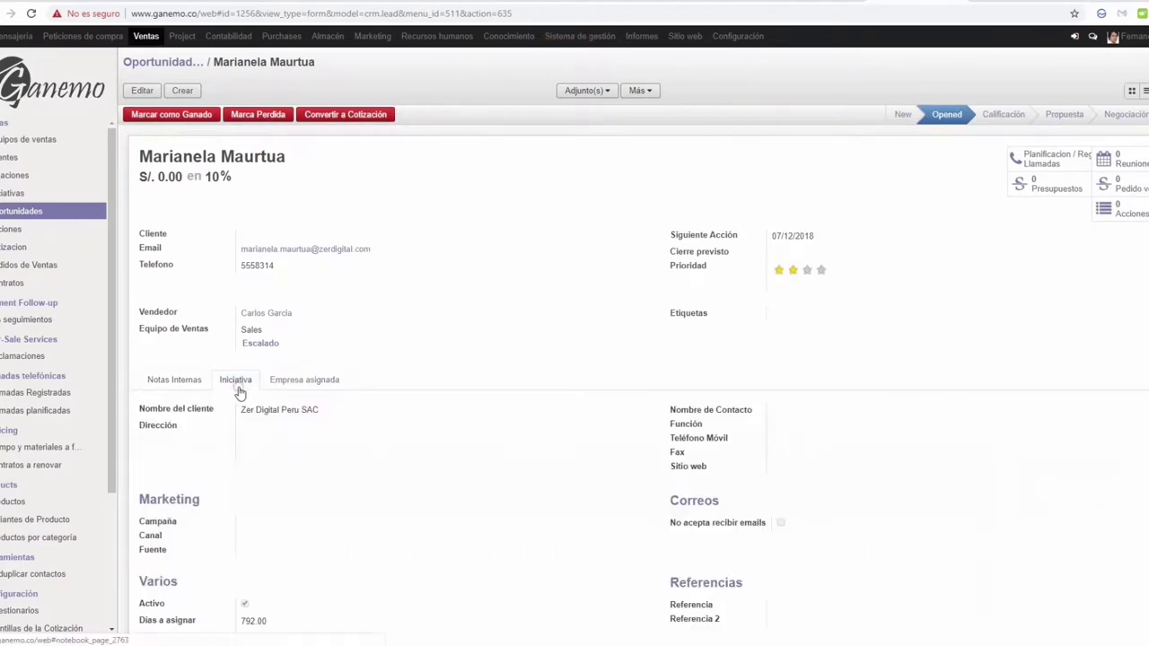
scroll(266, 498, down, 1)
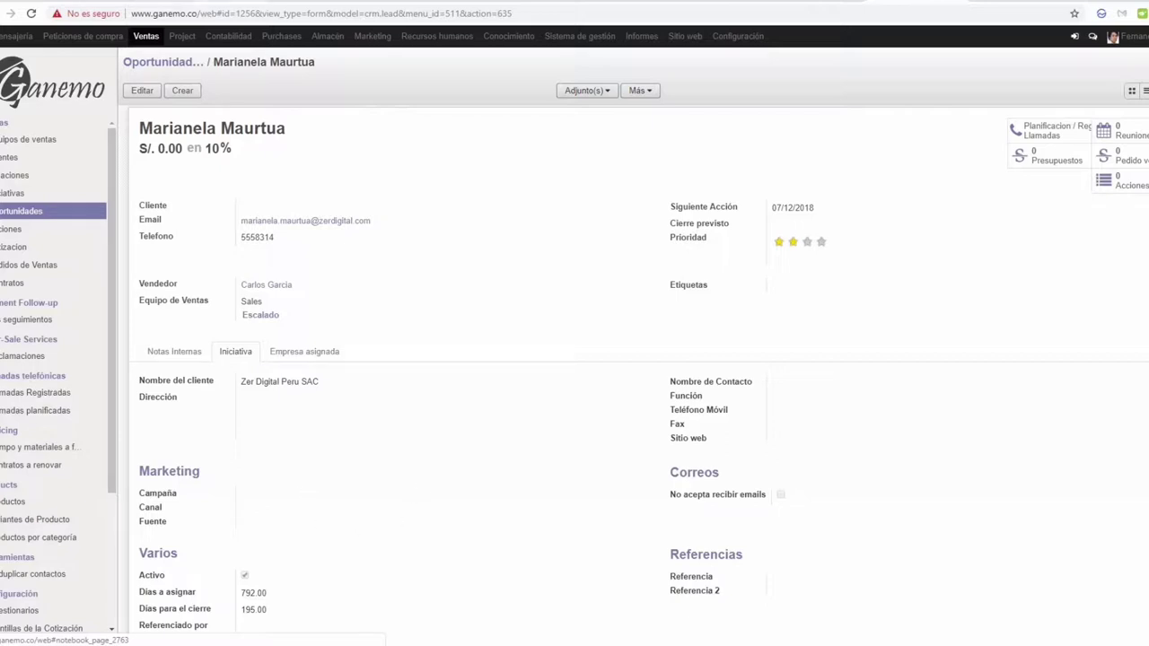
click(182, 63)
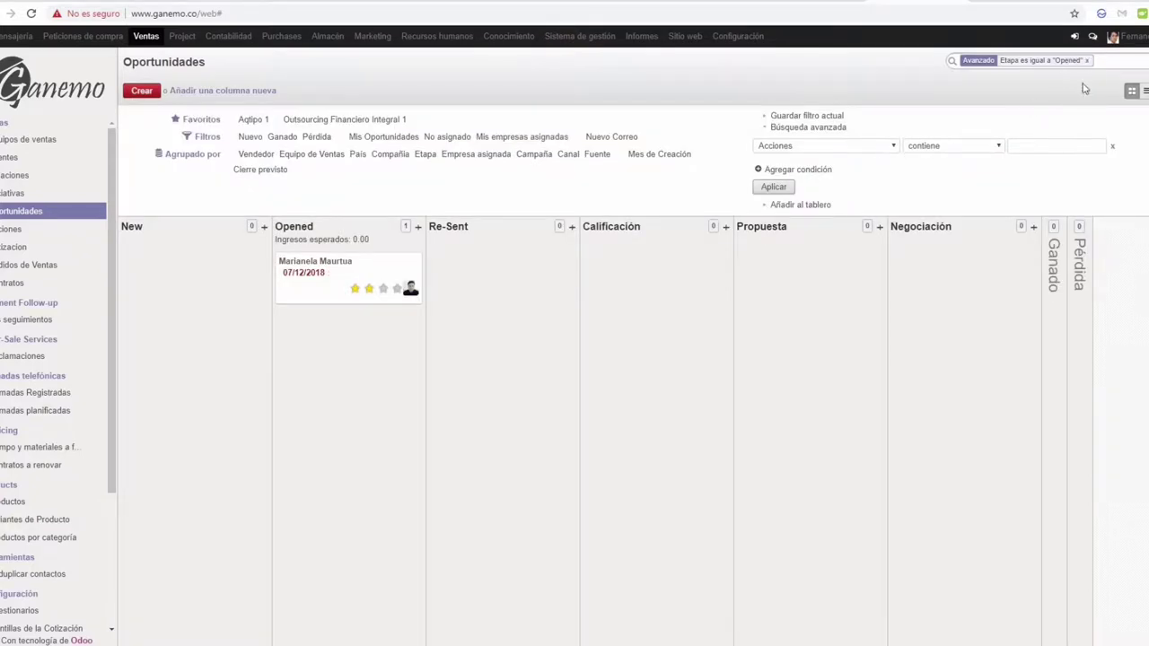
click(824, 145)
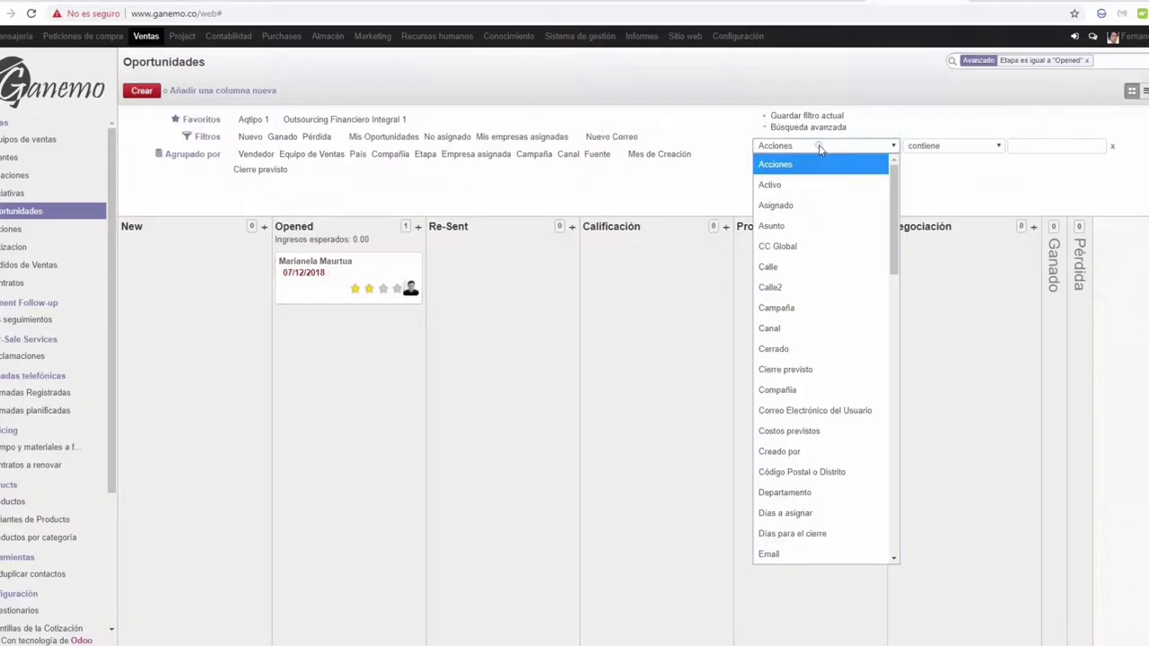
click(820, 308)
click(1039, 147)
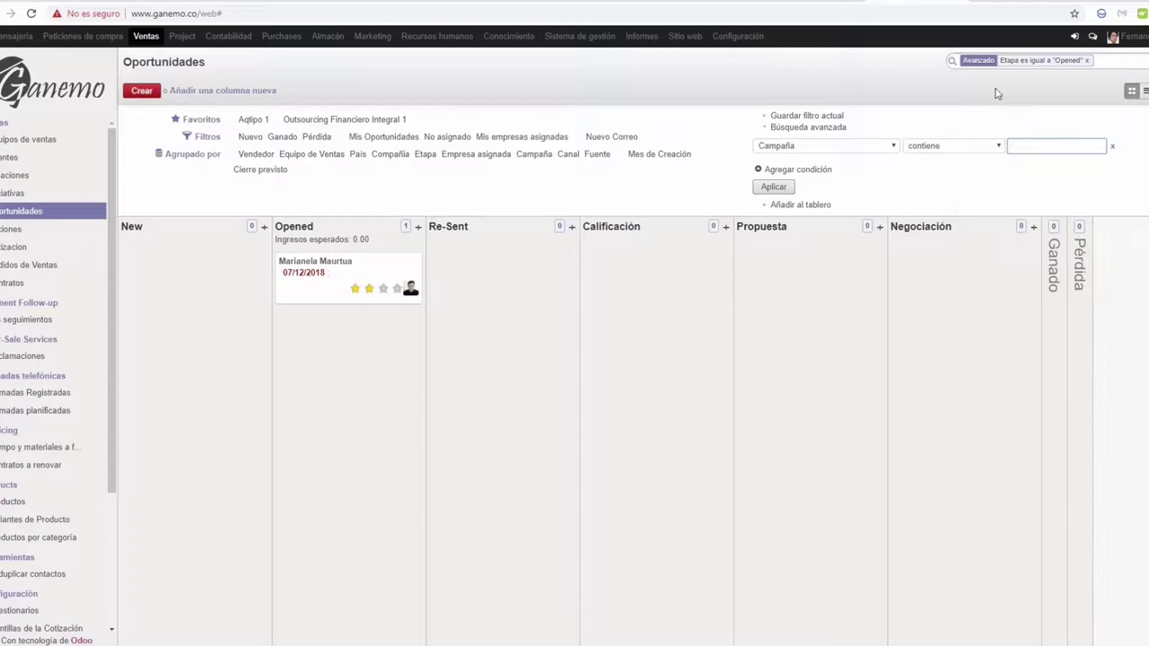
click(827, 127)
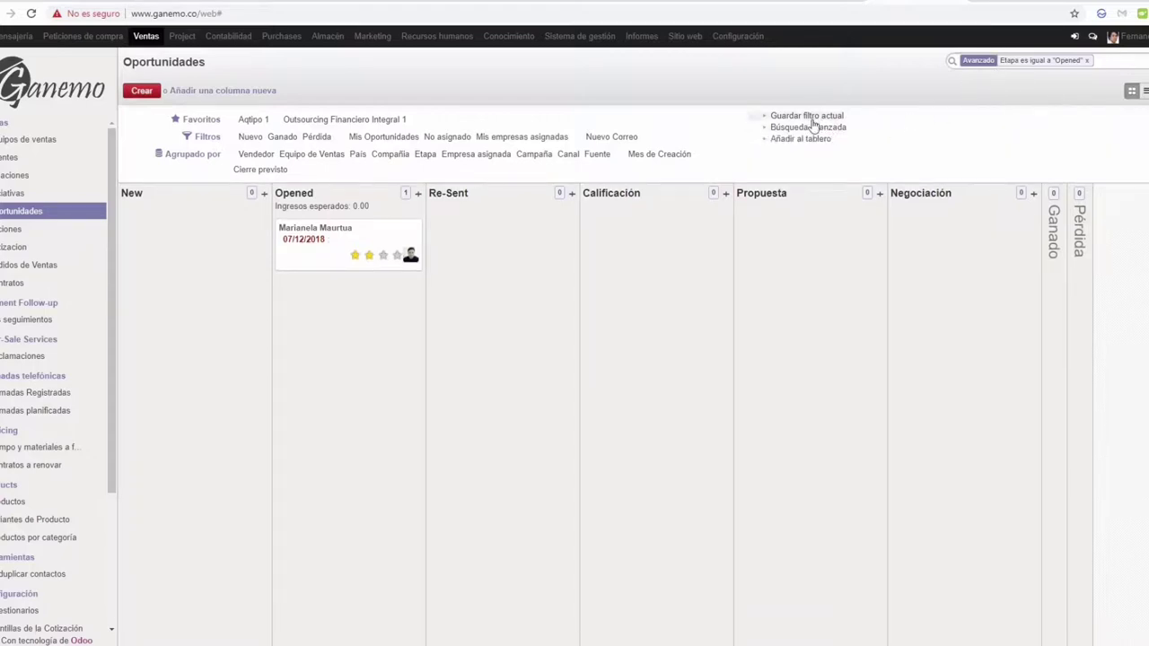
- Save the current opportunities filter as "Opened"
click(806, 117)
click(810, 131)
text(O)
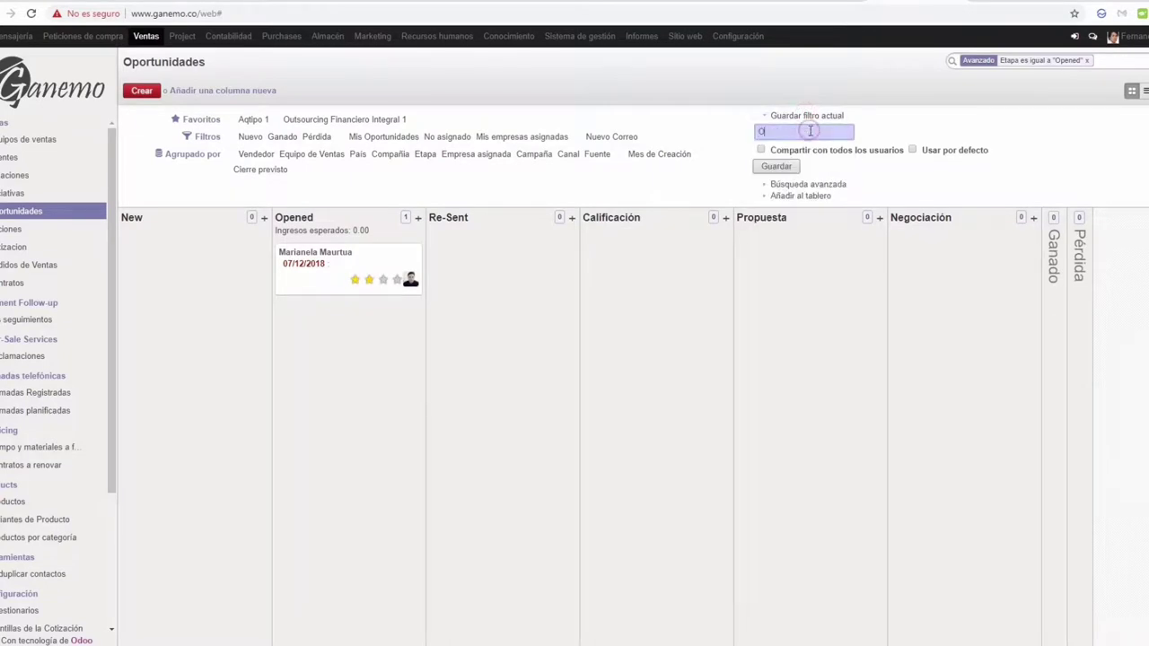
text(pened)
click(779, 167)
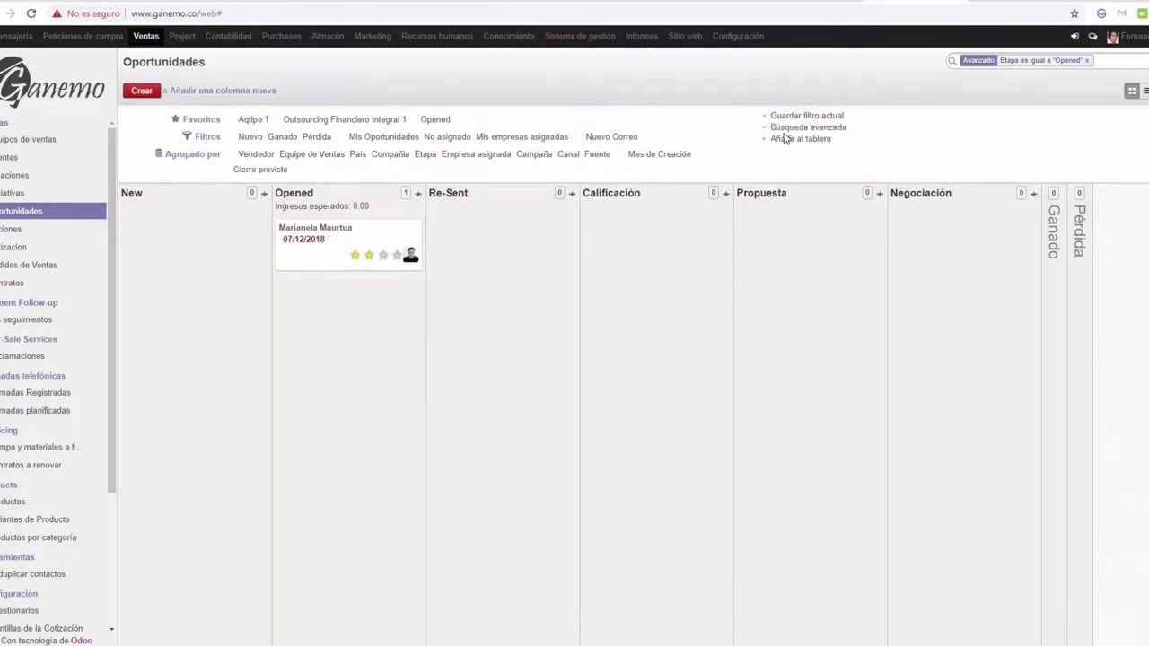
- Switch to the campaign plan in Google Sheets and review the "Que sigue?" steps on filters, Marketing Automation campaigns and segments
key(ctrl+Tab)
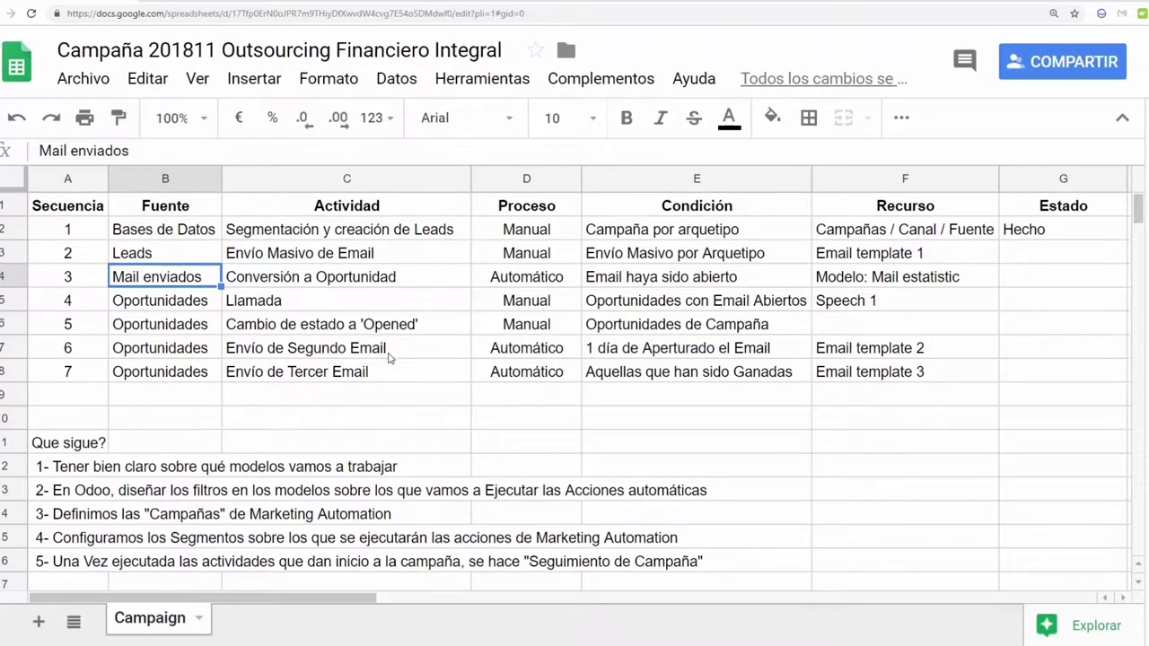
scroll(360, 421, down, 2)
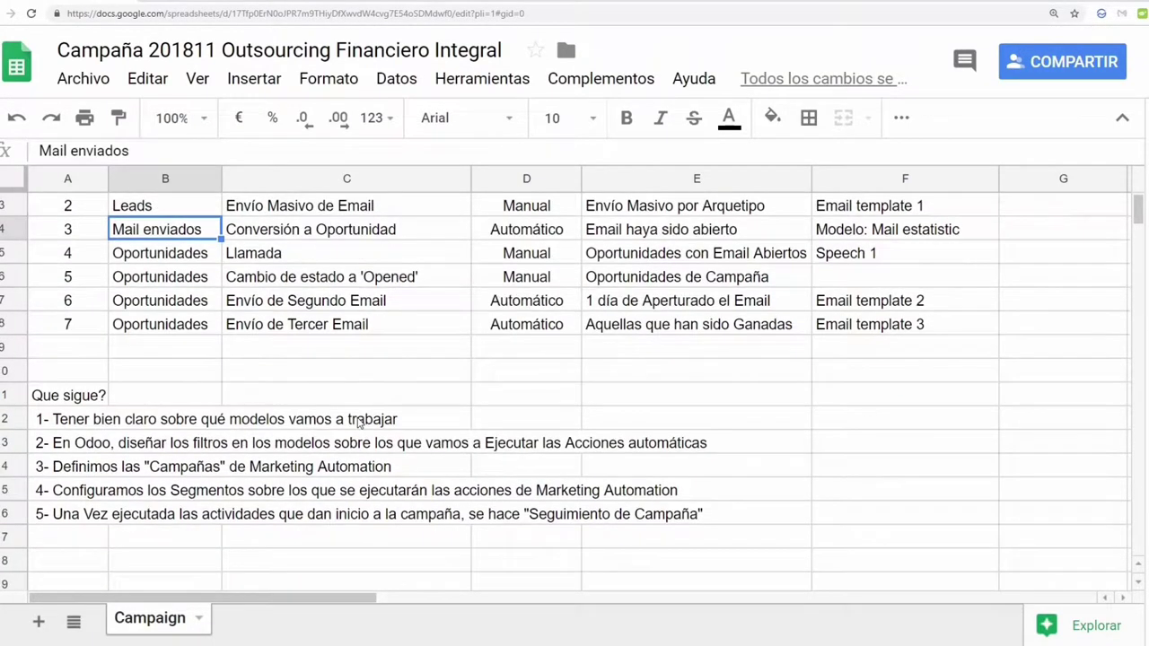
click(157, 447)
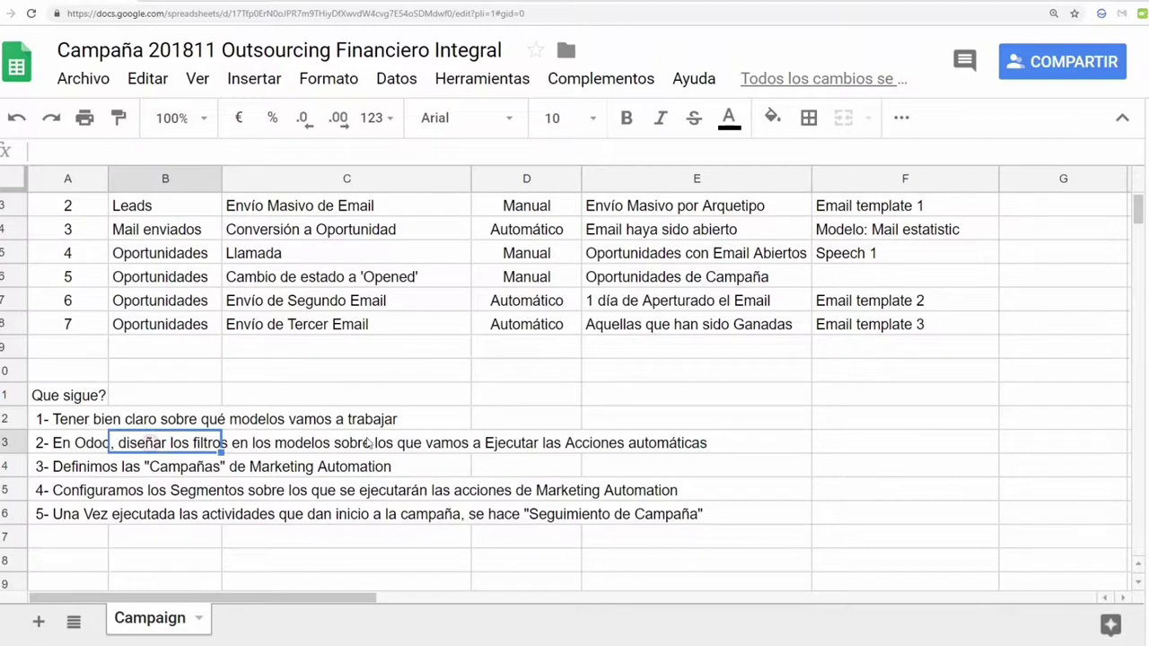
click(665, 442)
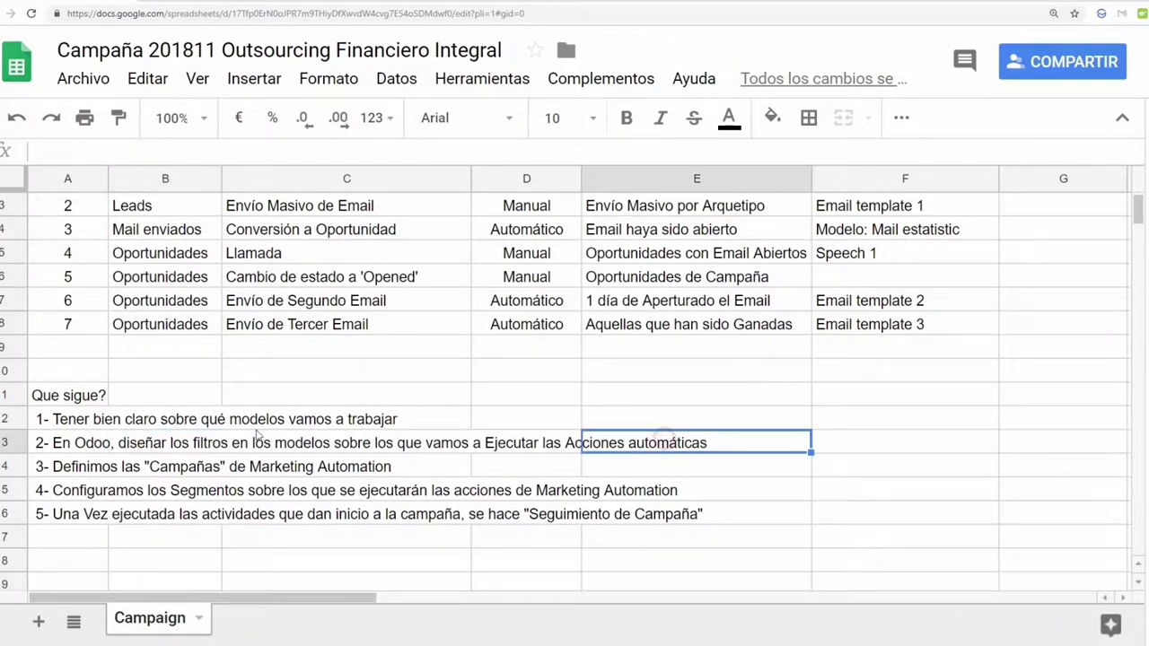
click(104, 474)
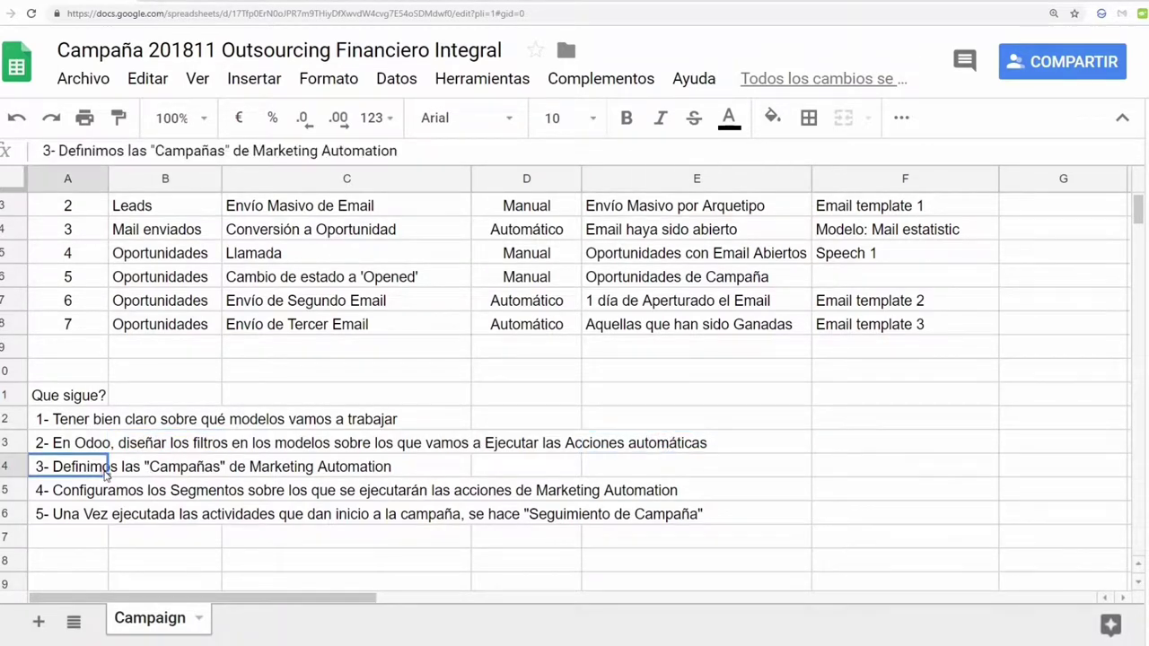
click(177, 475)
click(453, 482)
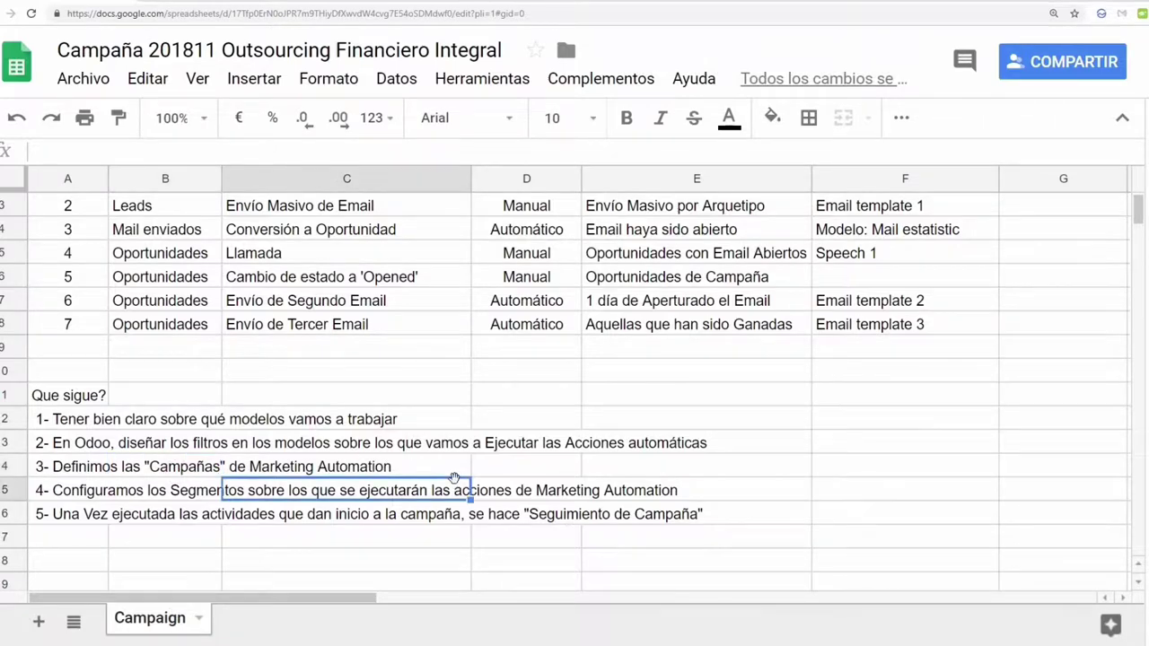
click(504, 473)
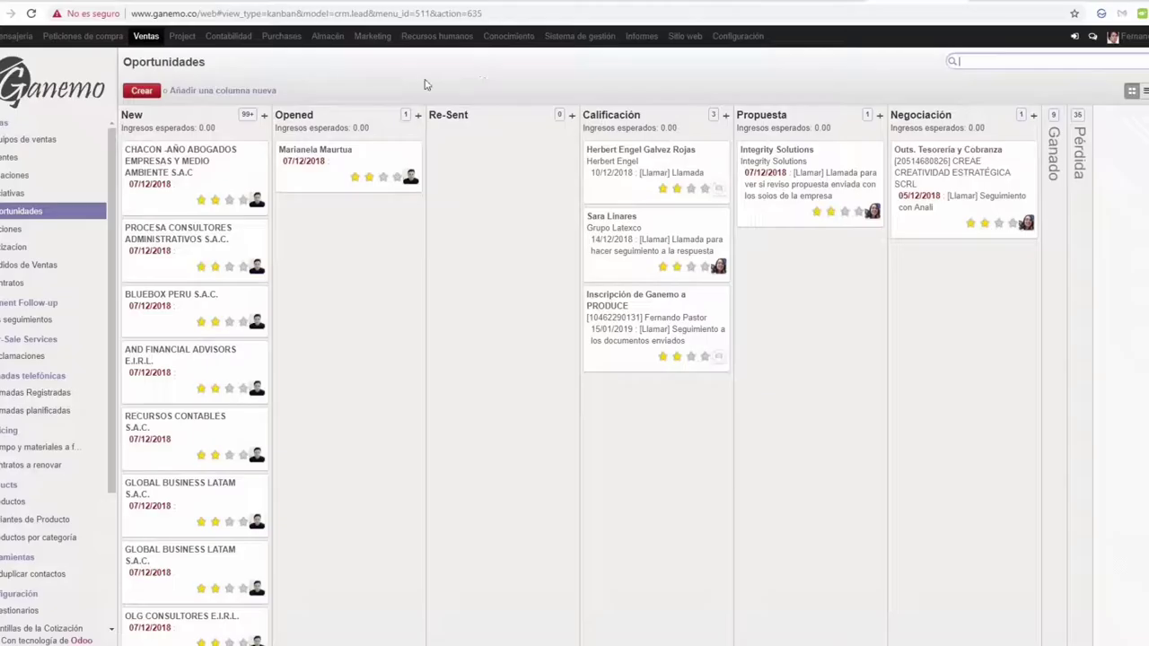
- Return to Odoo and open the Marketing Automation campaign "Campaña envío Masivo - Abiertos" to check its resource
click(372, 36)
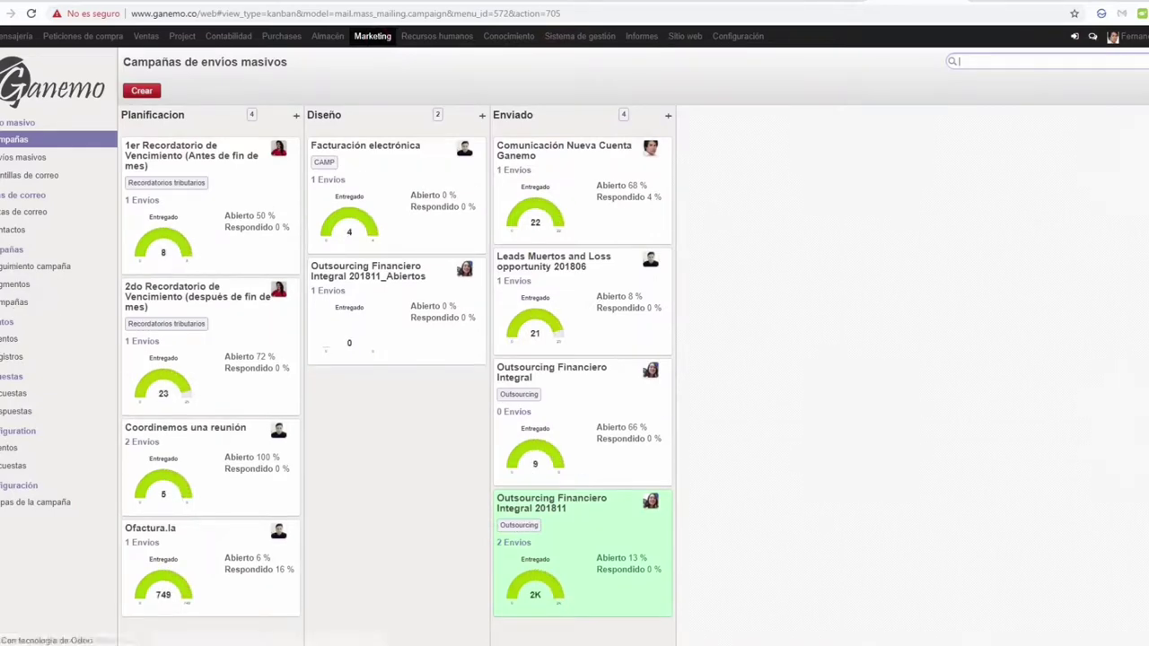
drag(5, 247, 12, 308)
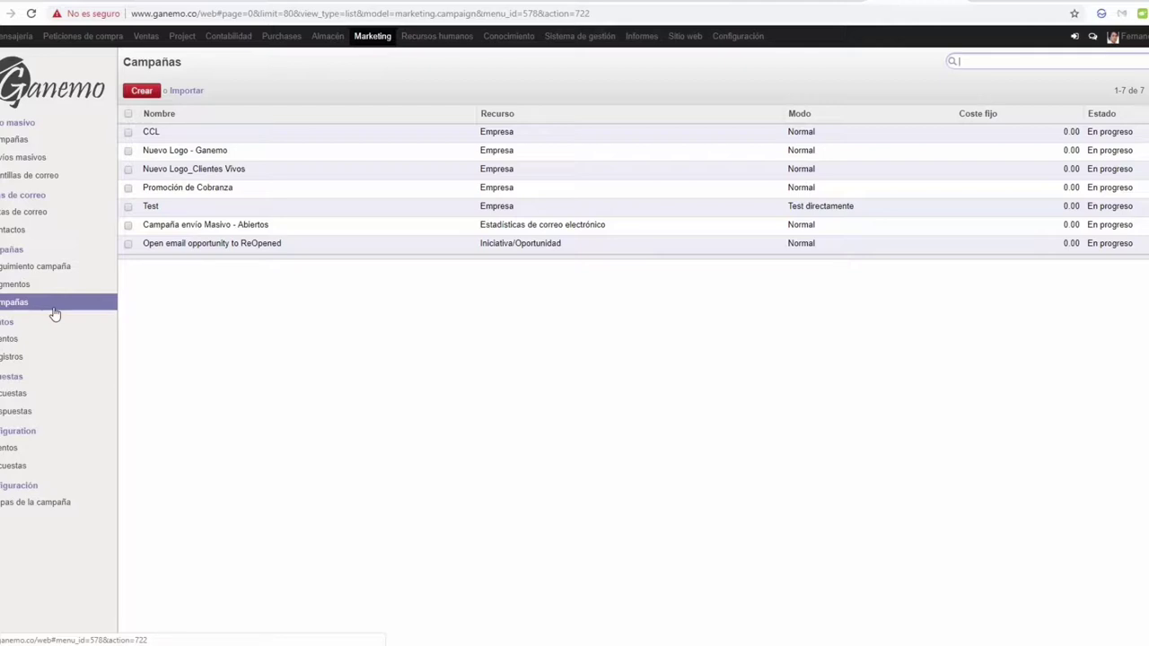
click(193, 225)
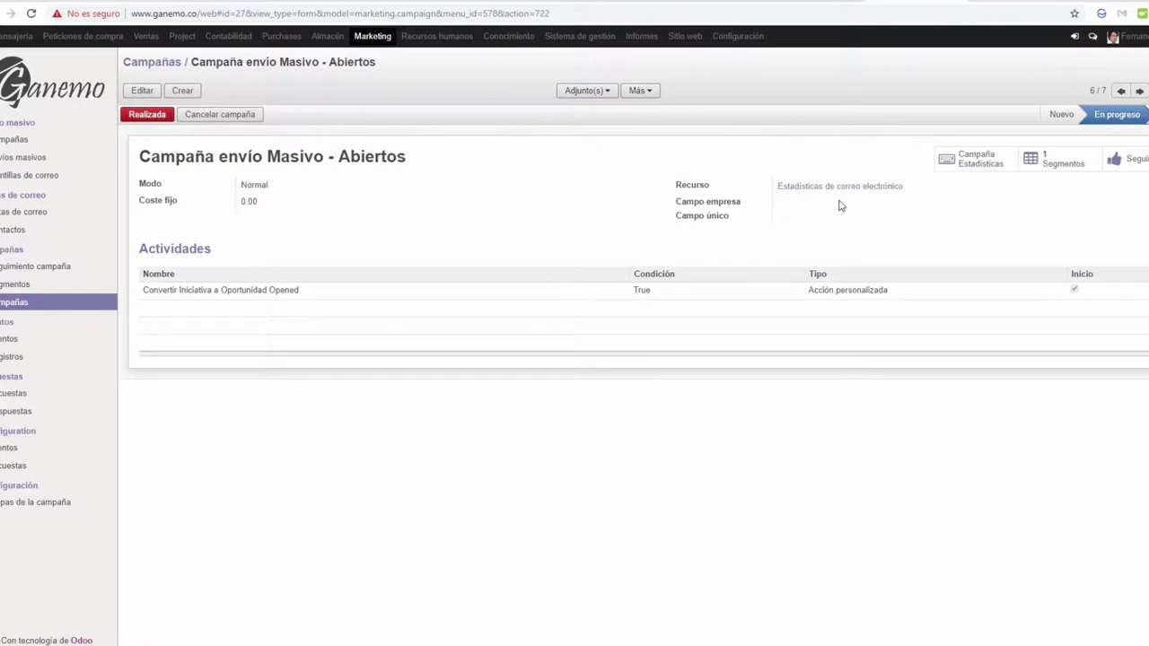
mouse_move(674, 208)
click(664, 183)
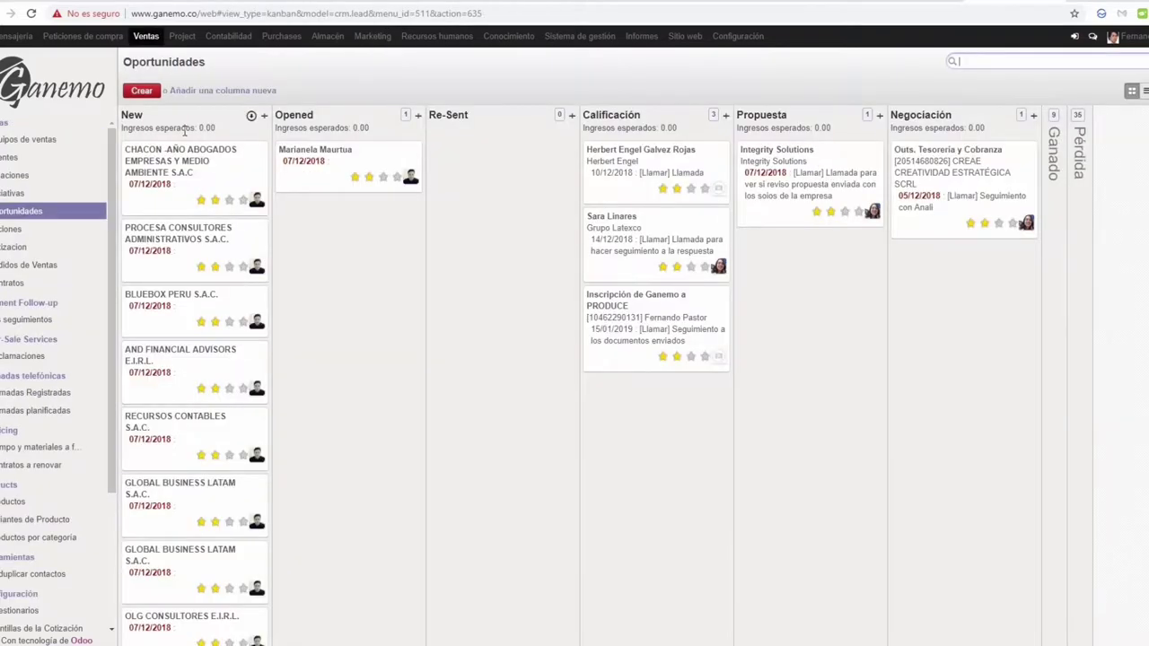
- Look over the New opportunities in the sales pipeline, and examine the name and resource of "Campaña envío Masivo - Abiertos" in edit mode
scroll(223, 478, down, 3)
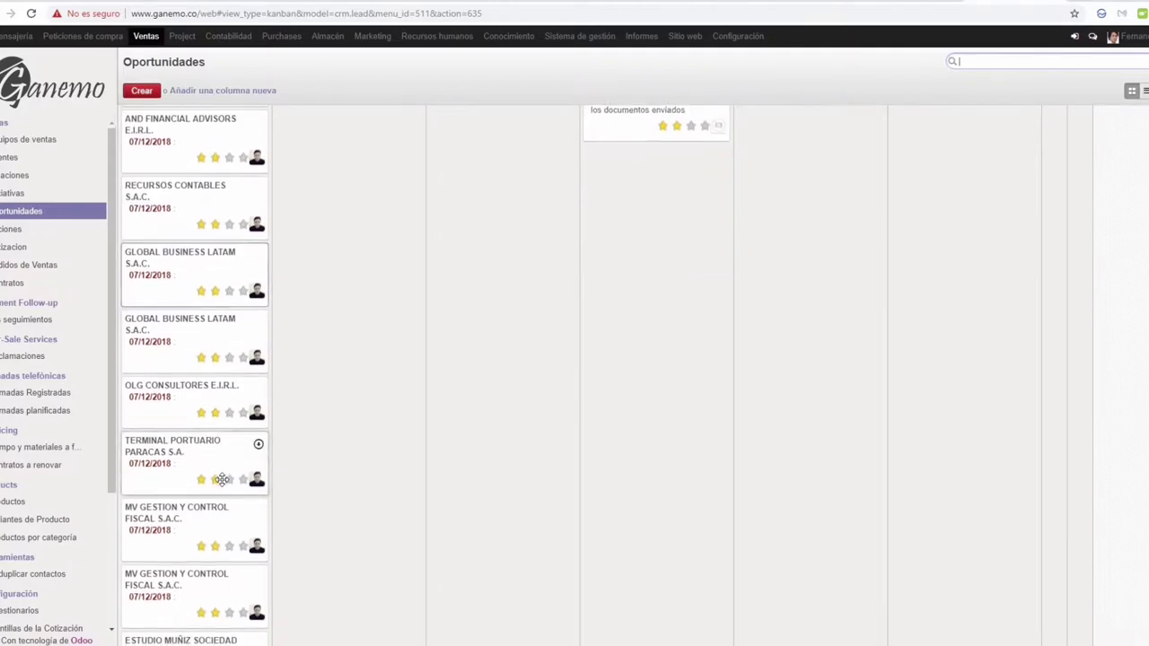
scroll(223, 479, up, 3)
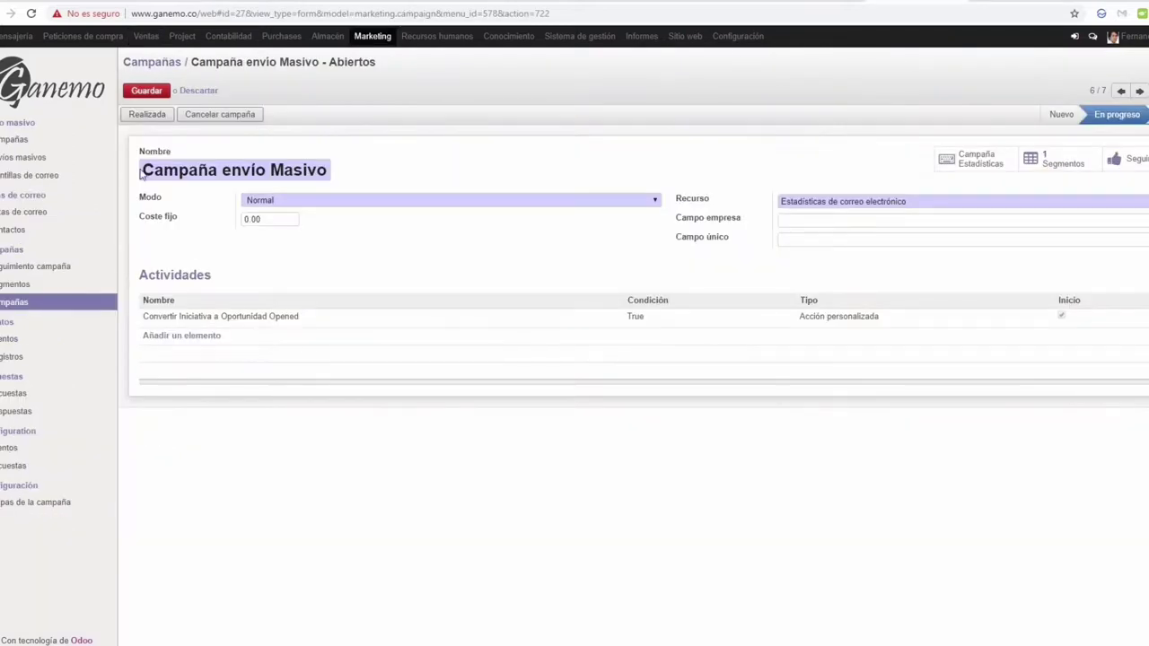
drag(143, 170, 344, 172)
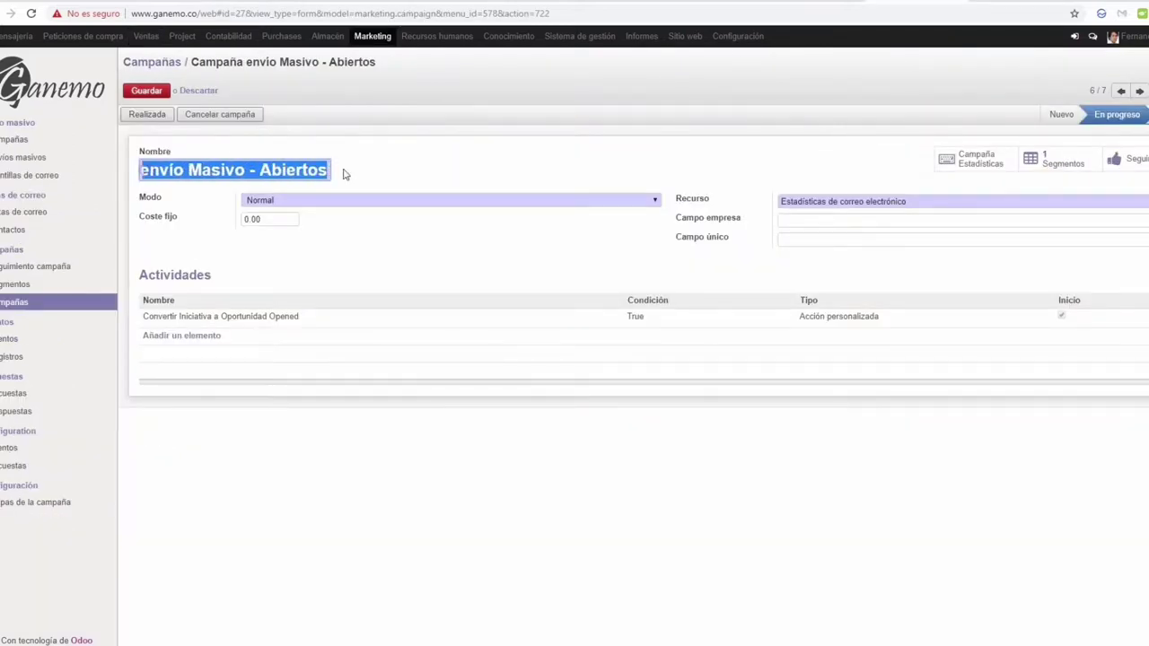
click(408, 164)
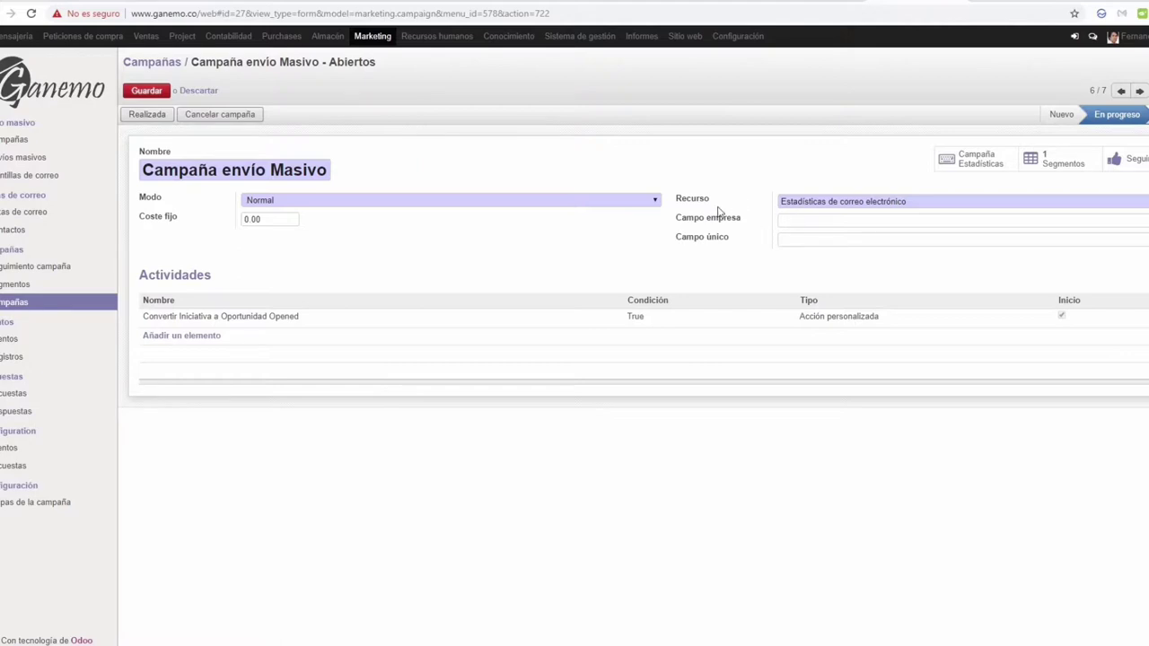
click(889, 203)
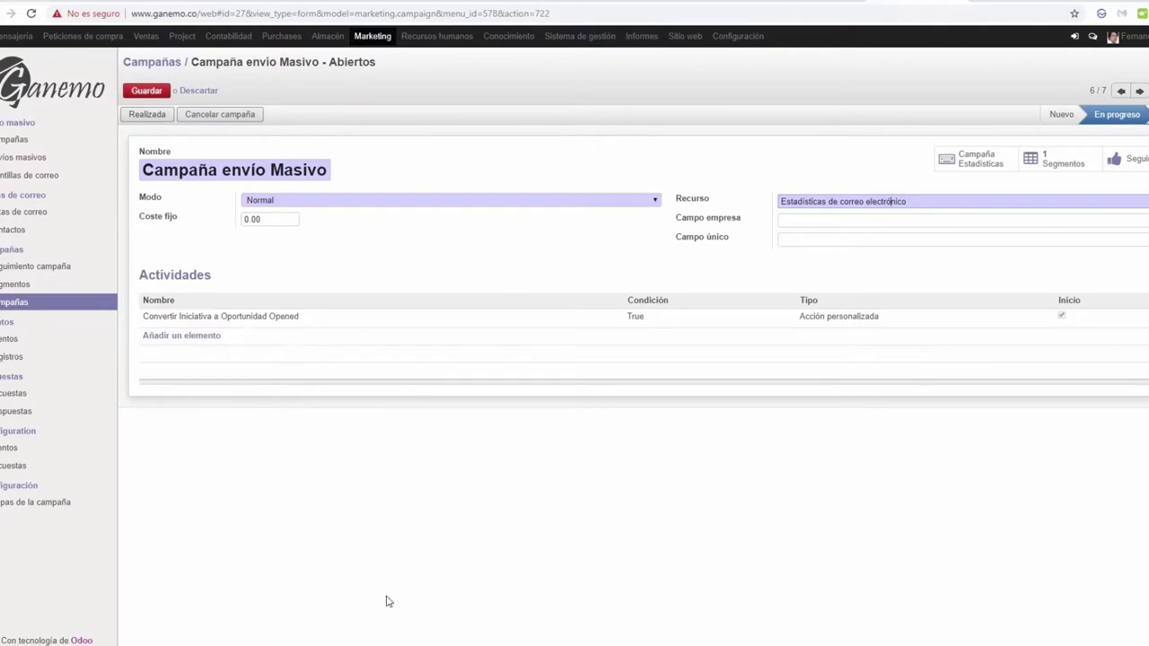
- Open the activity "Convertir Iniciativa a Oportunidad Opened" and check the available activity types
click(399, 326)
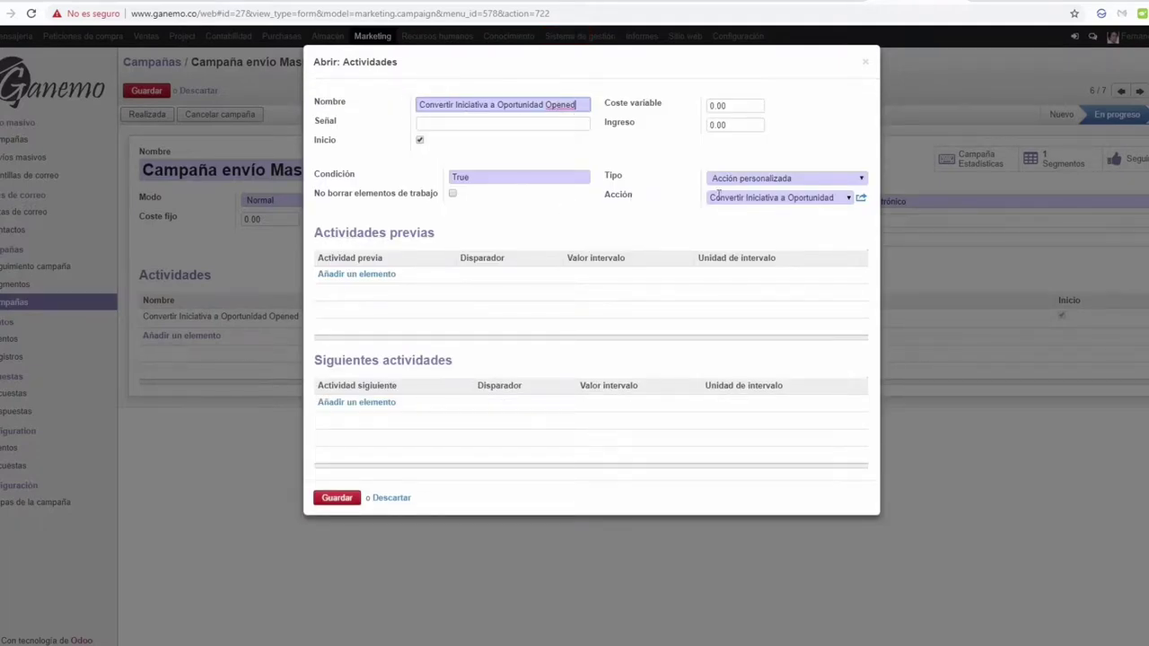
click(801, 178)
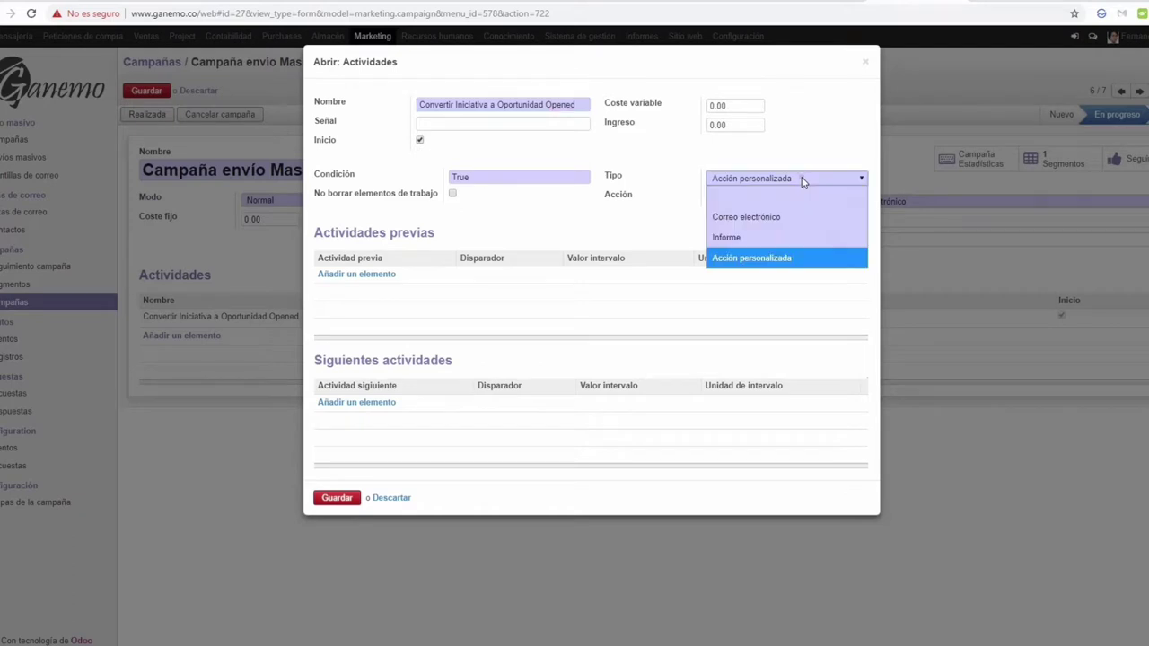
click(790, 180)
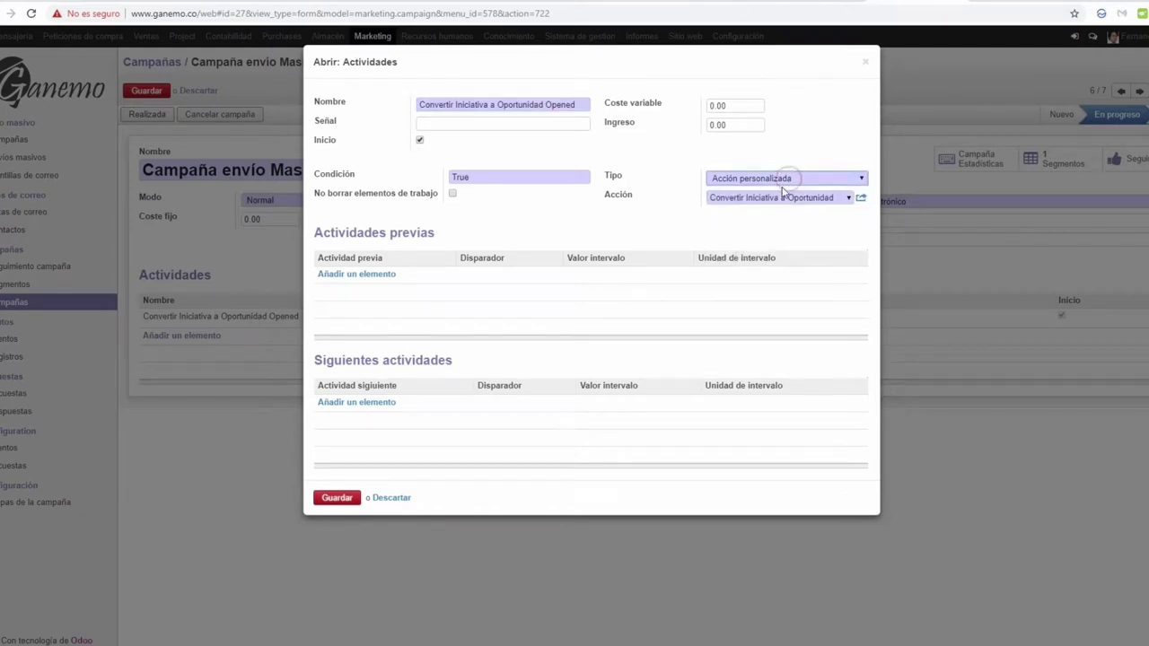
- Reselect "Convertir Iniciativa a Oportunidad" as the activity's action, and save the activity and the campaign
drag(838, 202, 694, 205)
key(BackSpace)
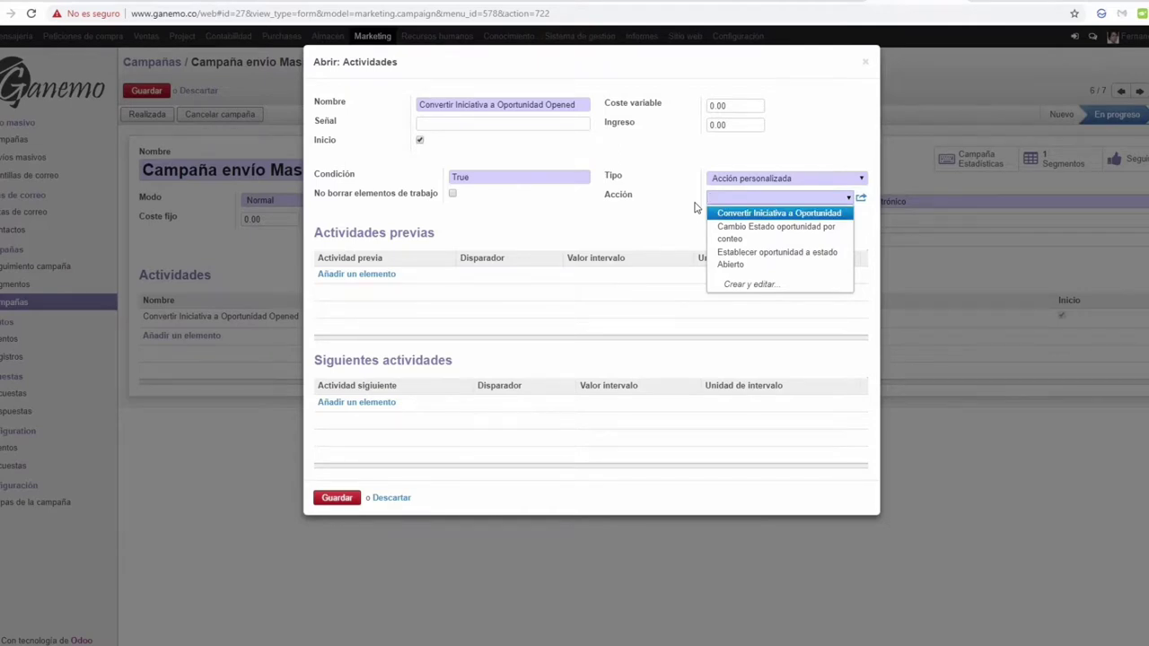
key(Down)
key(Down)
key(Down)
key(Up)
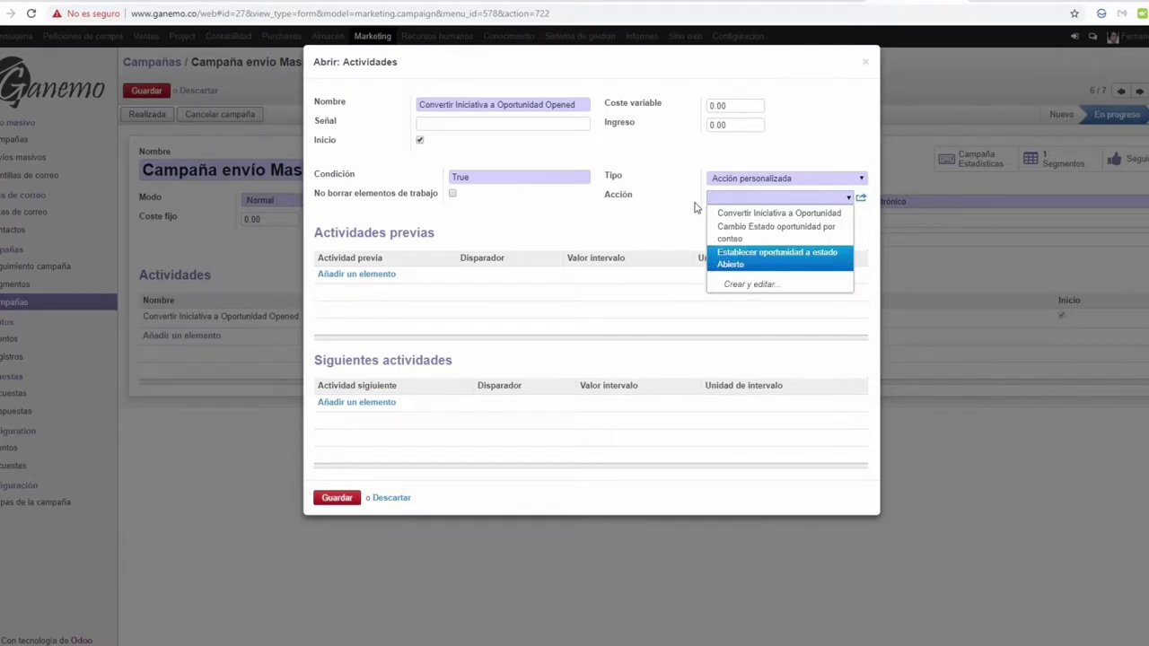
key(Up)
key(Up)
key(Return)
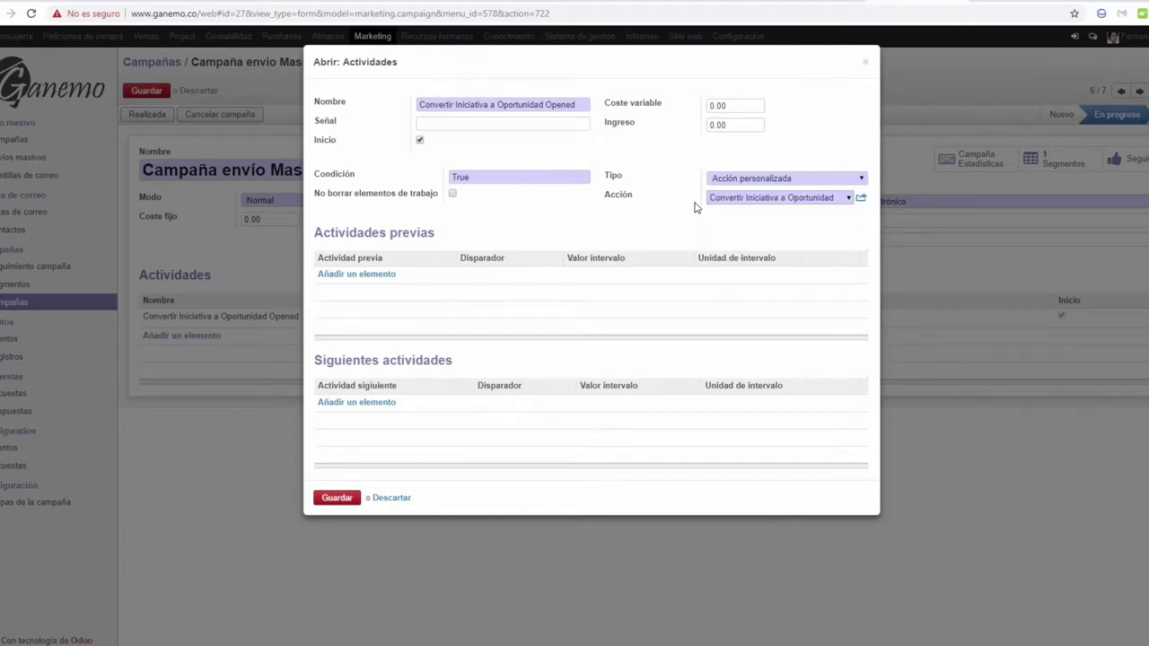
click(338, 500)
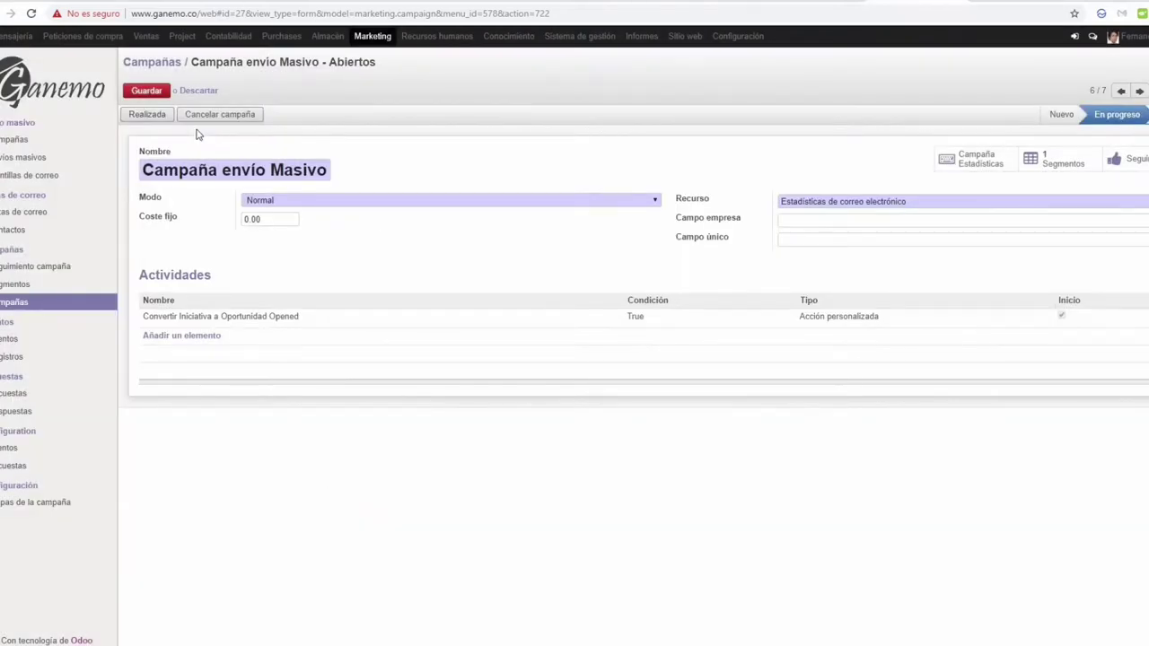
click(148, 93)
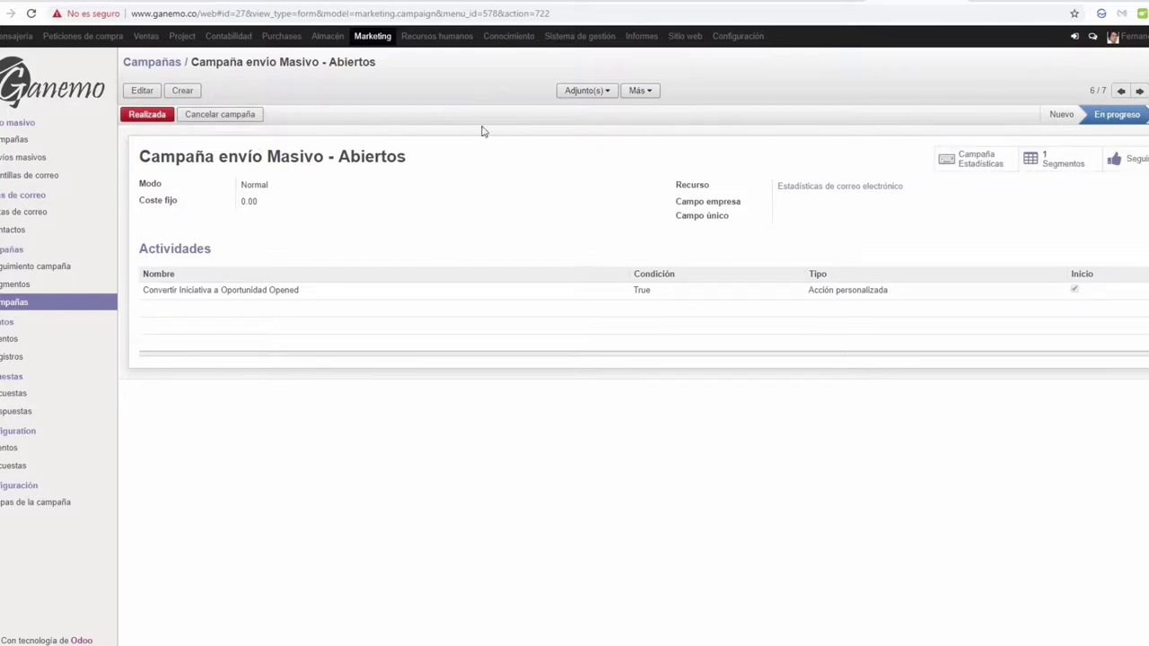
- Open the campaign "Open email opportunity to ReOpened" for editing
click(153, 62)
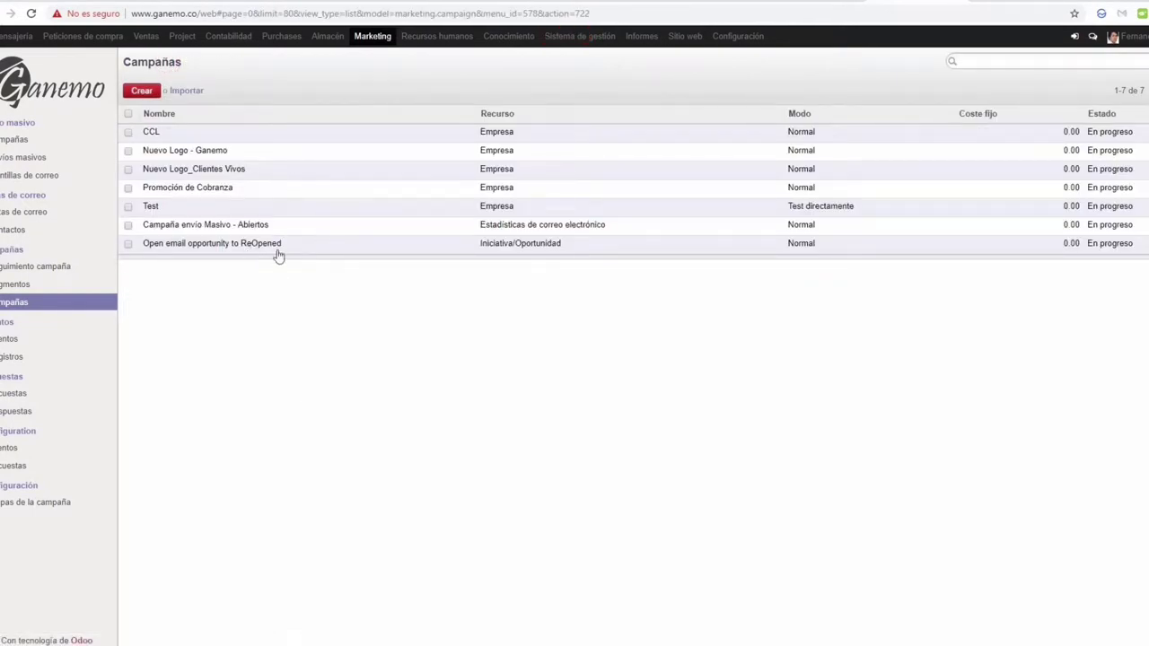
click(282, 250)
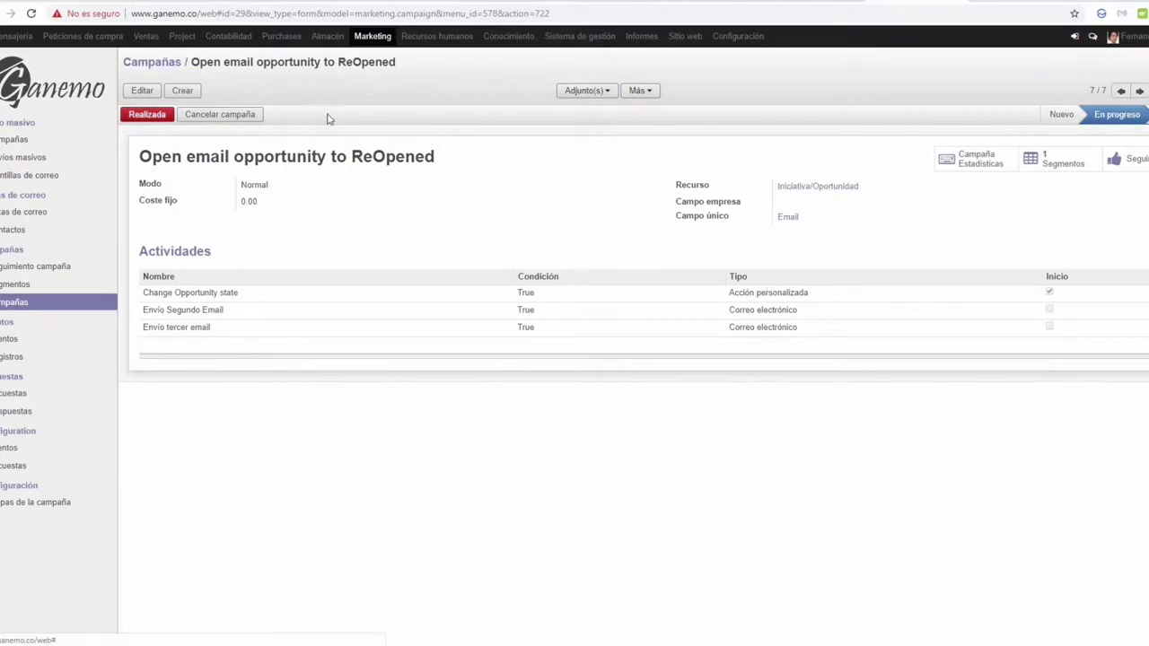
click(148, 91)
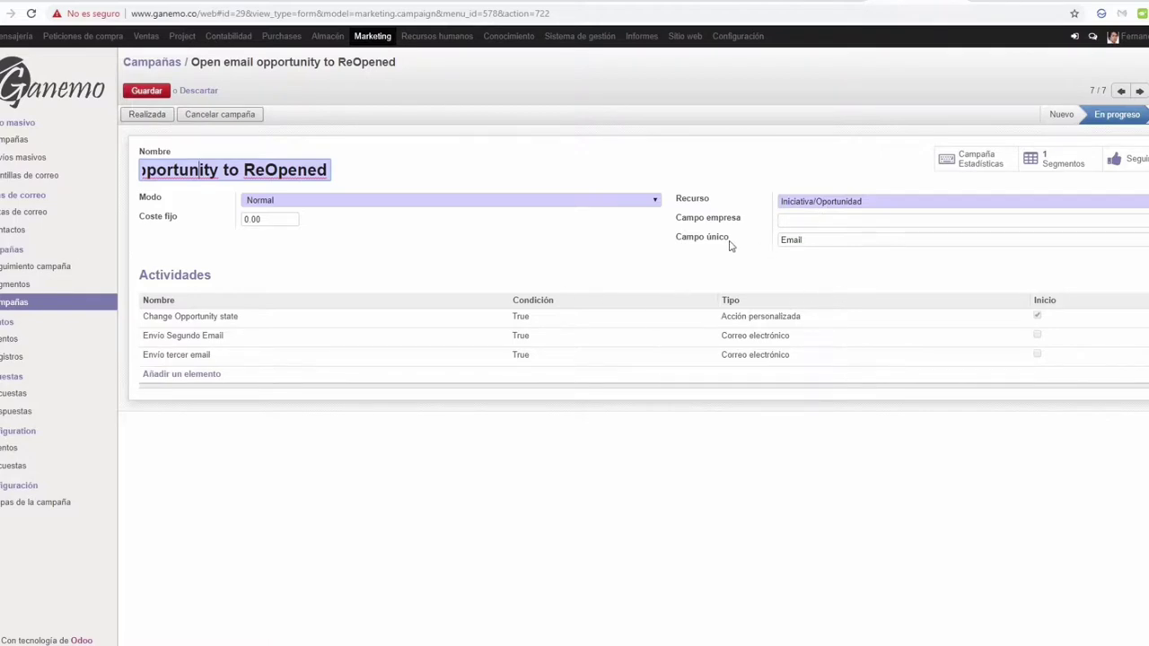
- Examine the campaign's unique field and activities, and compare them with the stages of the opportunities pipeline
click(798, 239)
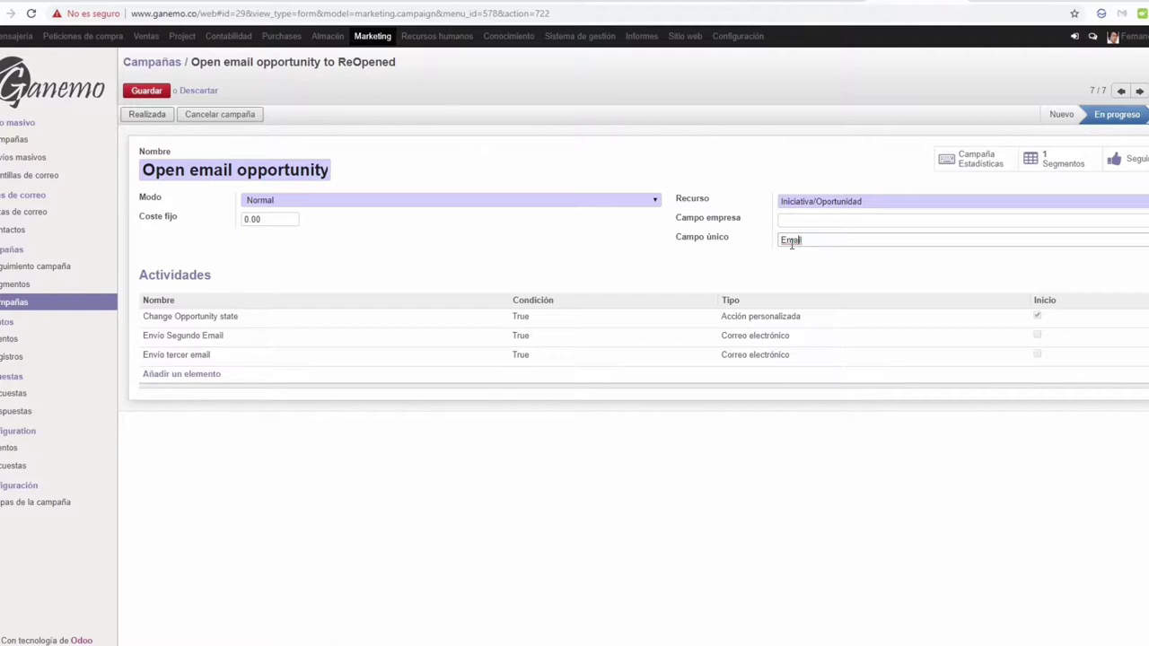
click(771, 278)
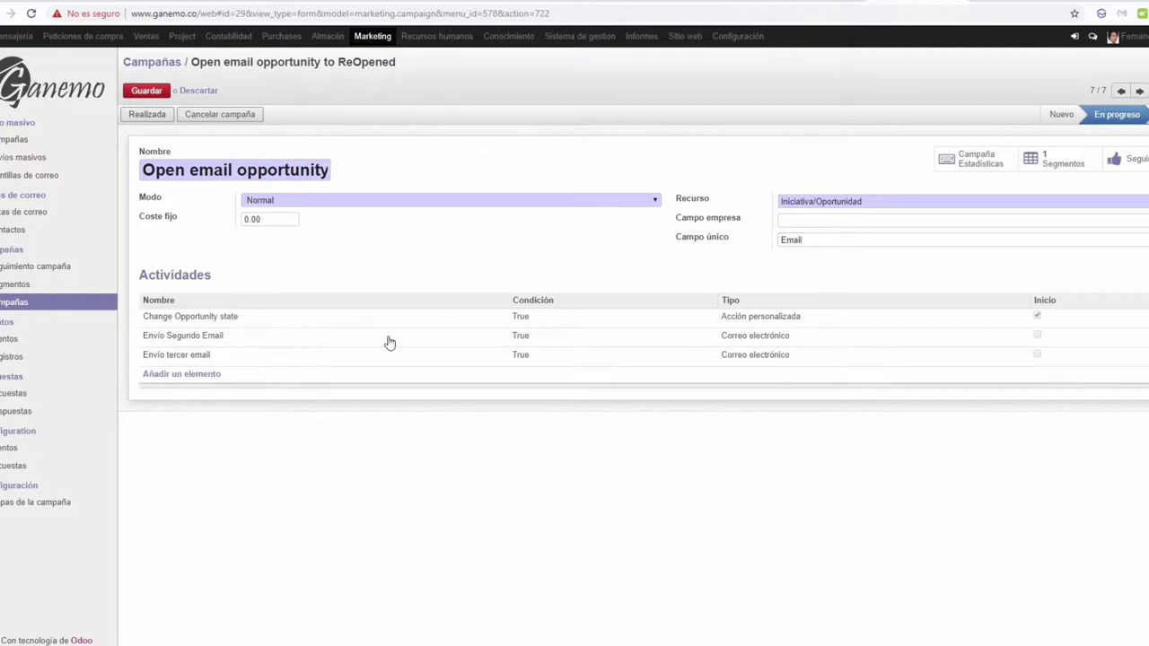
mouse_move(600, 328)
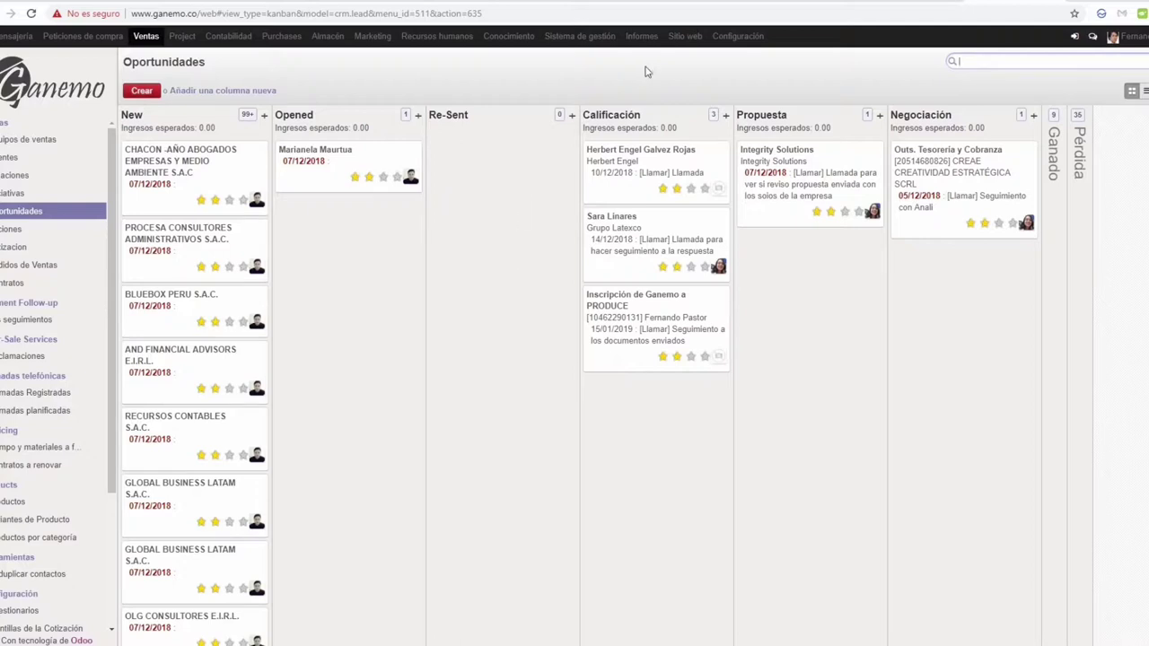
click(875, 1)
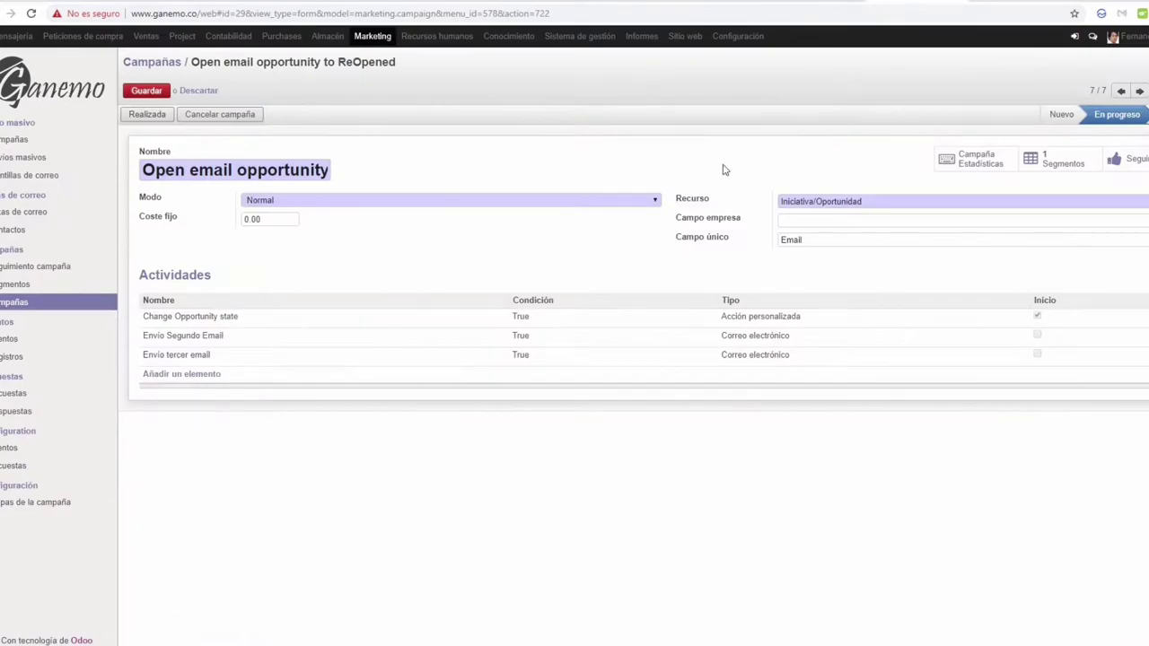
- Open the activity "Change Opportunity state" and check its name and activity type
click(563, 321)
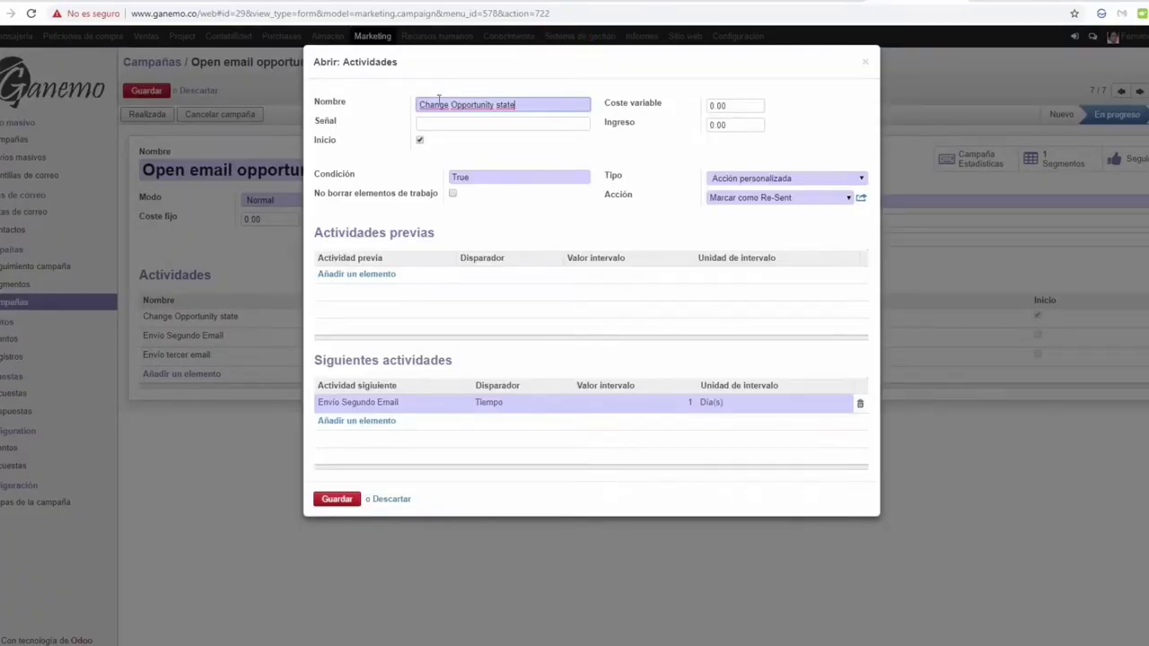
drag(418, 105, 527, 105)
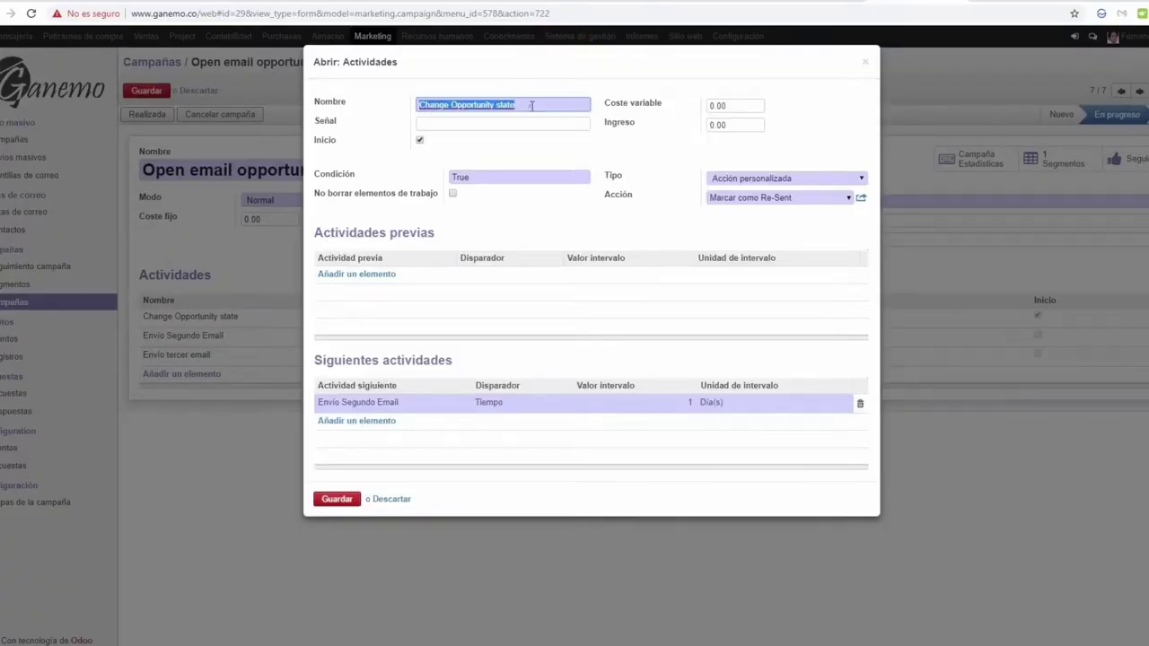
click(528, 105)
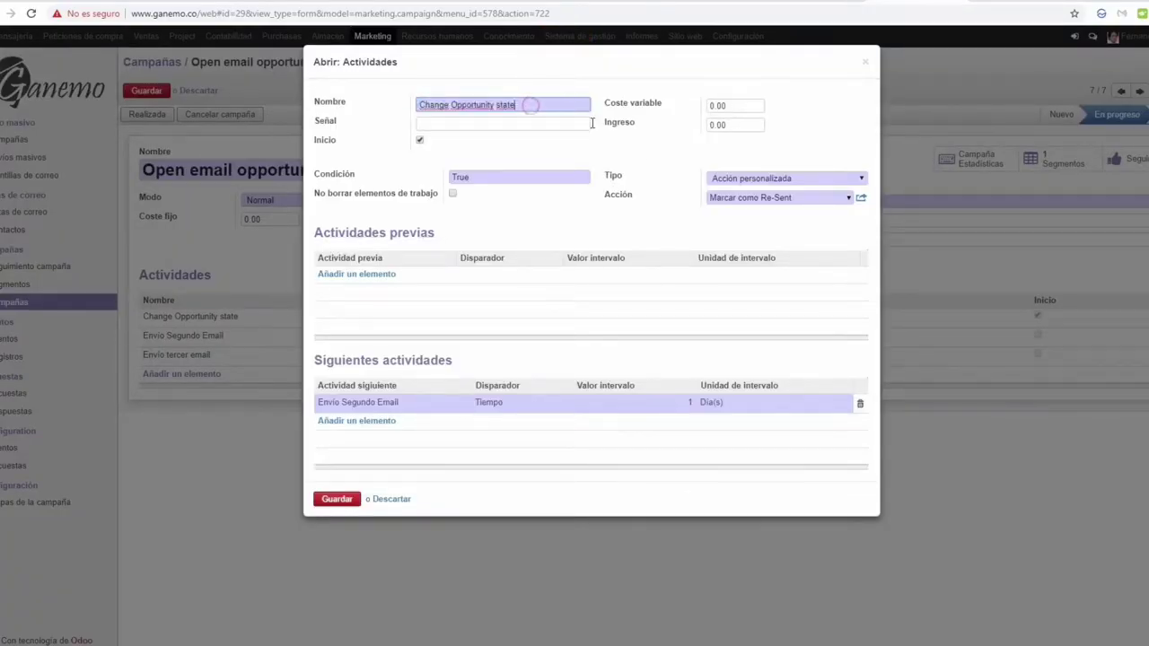
click(754, 178)
click(754, 179)
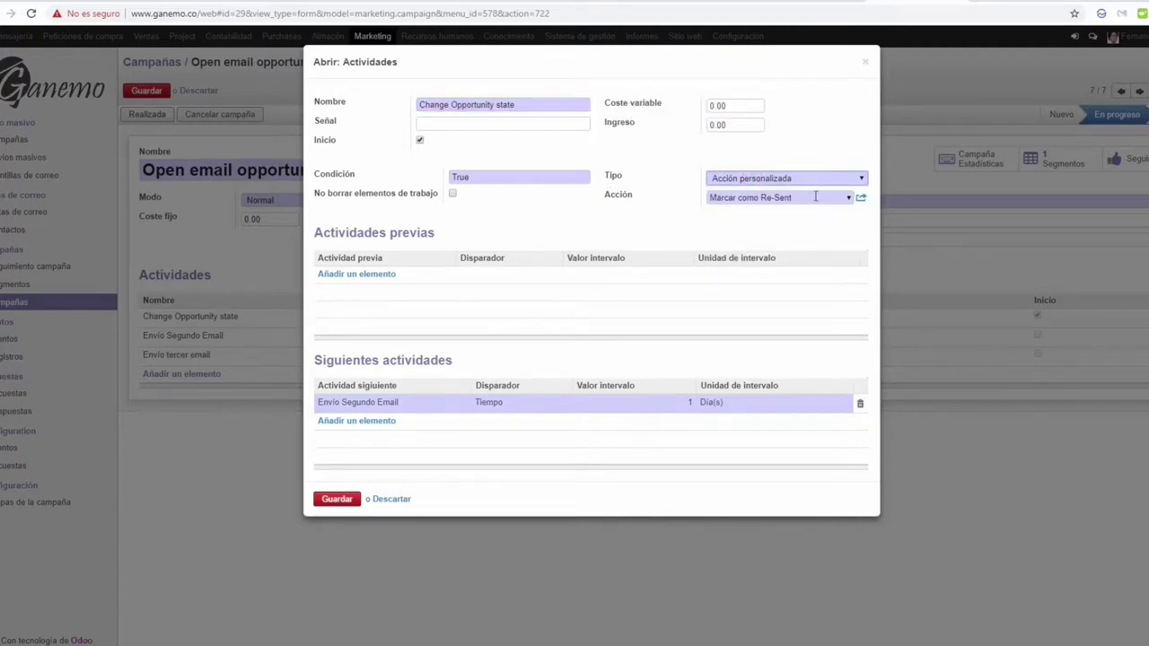
- Clear the activity's action and reselect "Marcar como Re-Sent" from the available actions
drag(807, 196, 602, 185)
key(BackSpace)
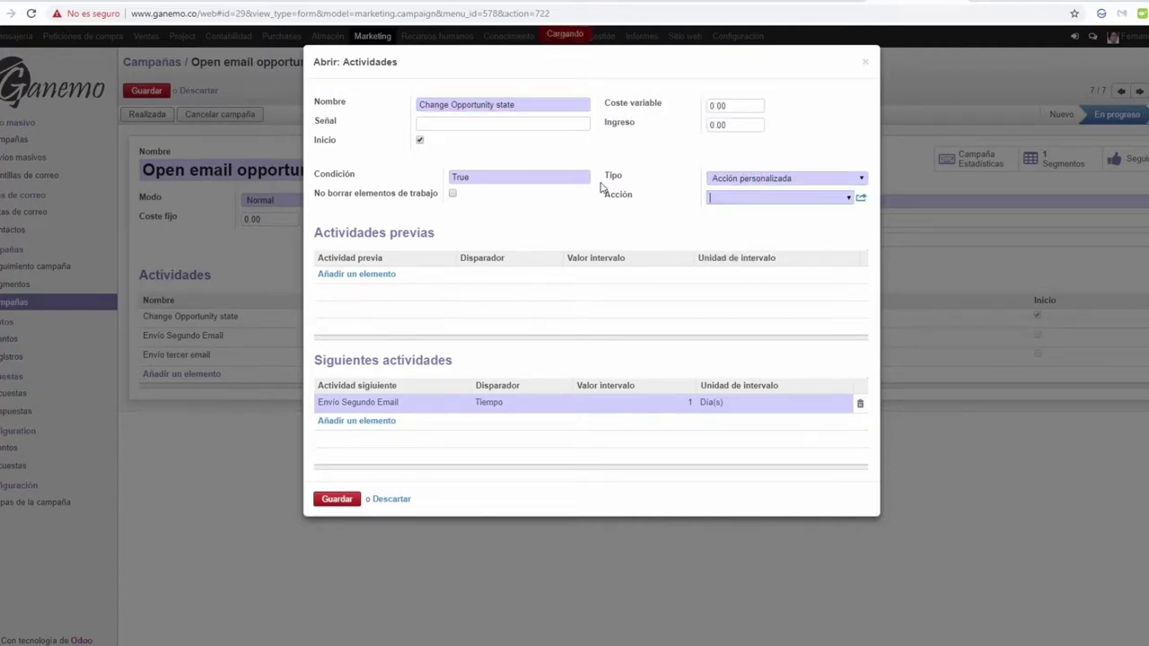
key(Down)
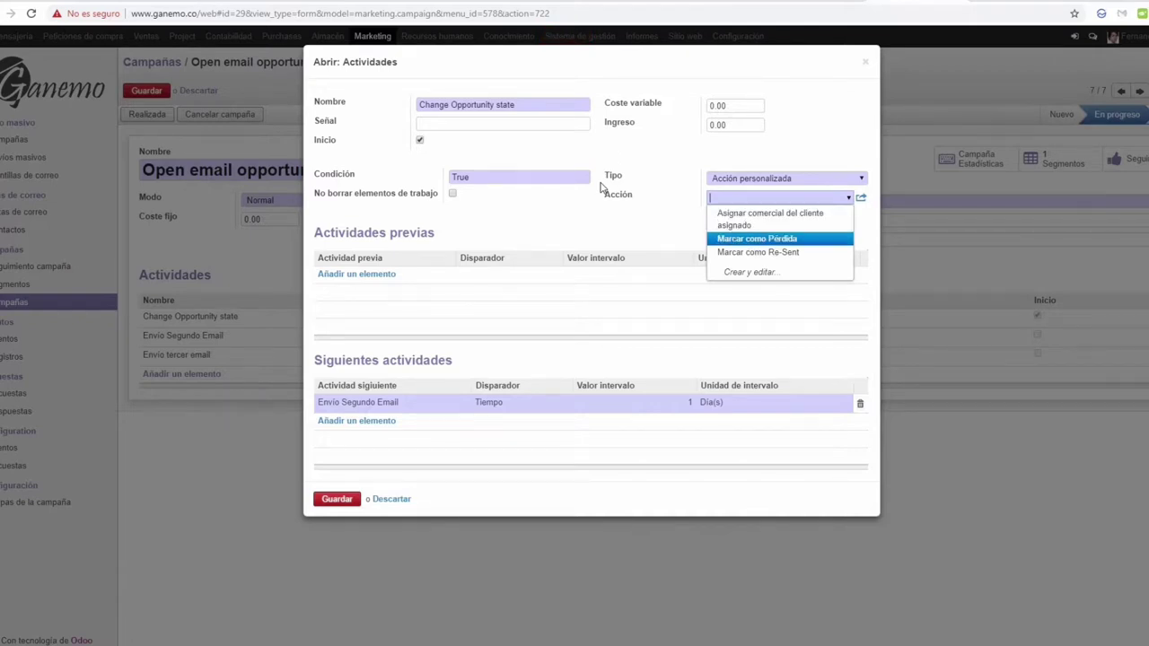
key(Down)
key(Return)
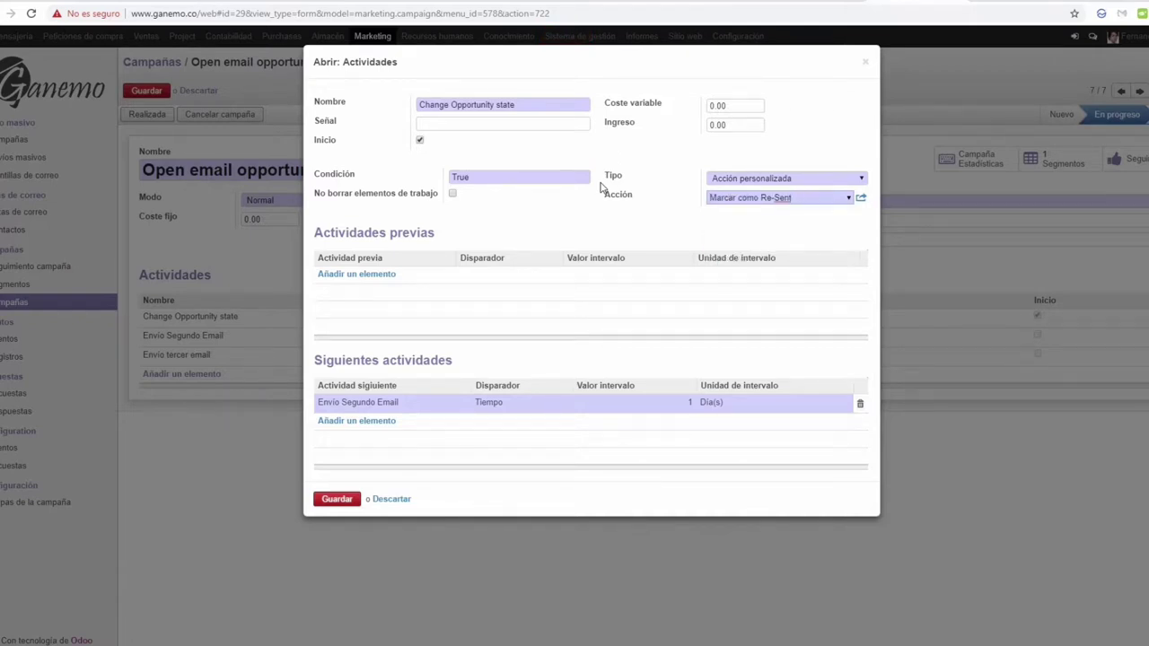
- Open the definition of the action "Marcar como Re-Sent" and examine the field, evaluation type and value in its value mapping
click(860, 198)
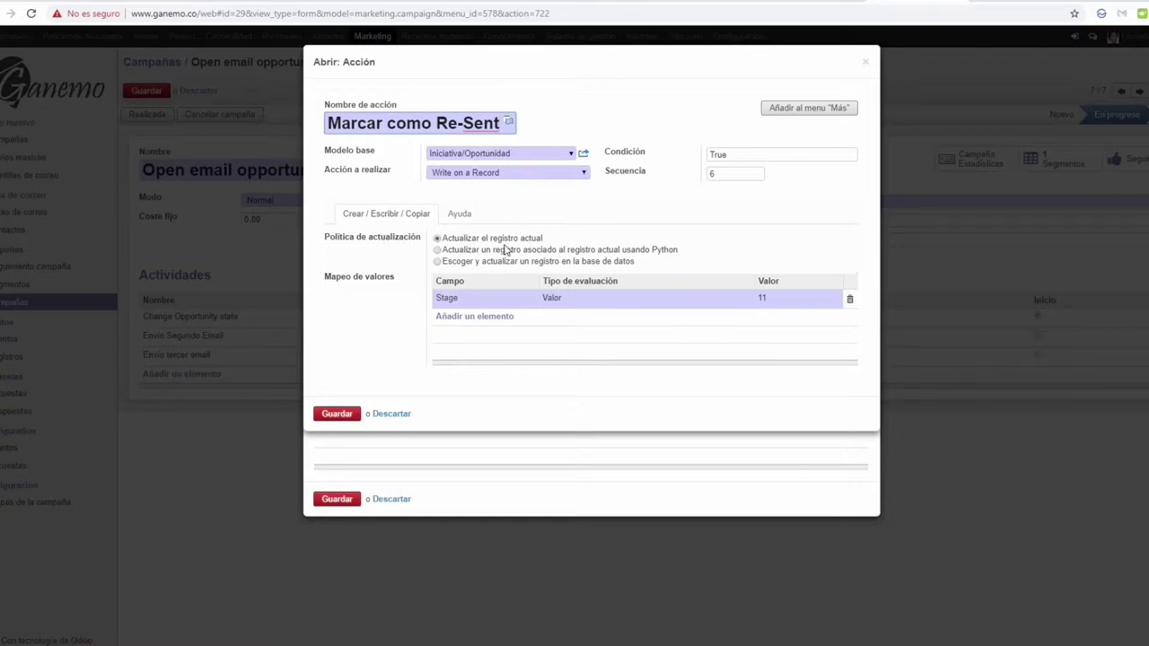
click(494, 304)
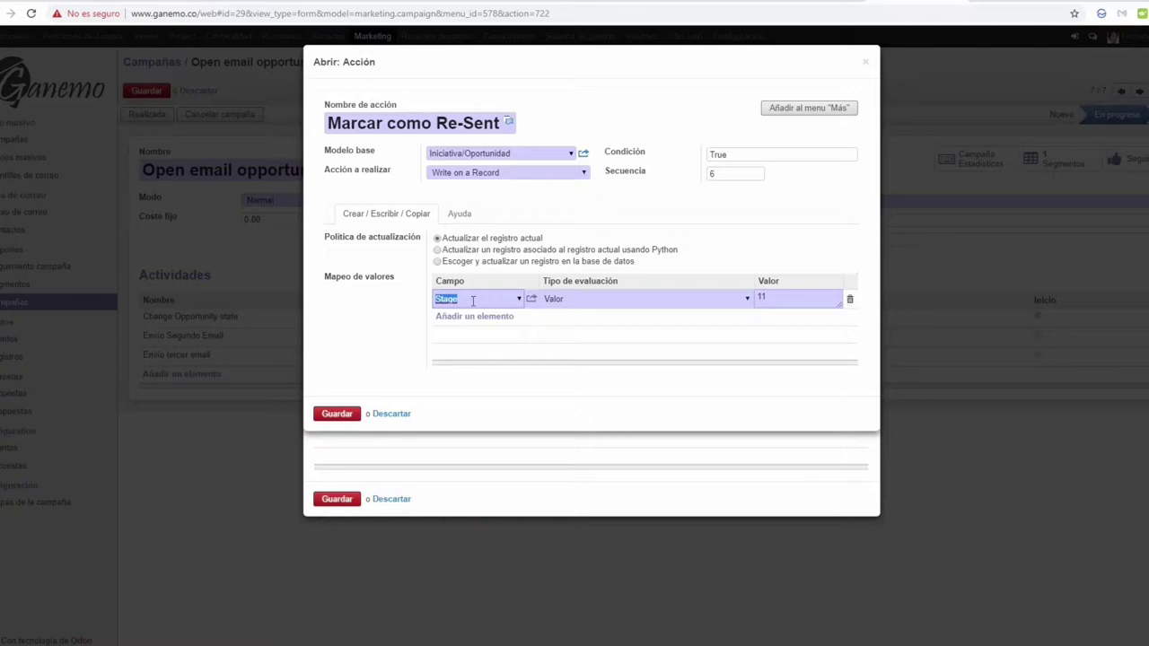
click(618, 305)
click(618, 302)
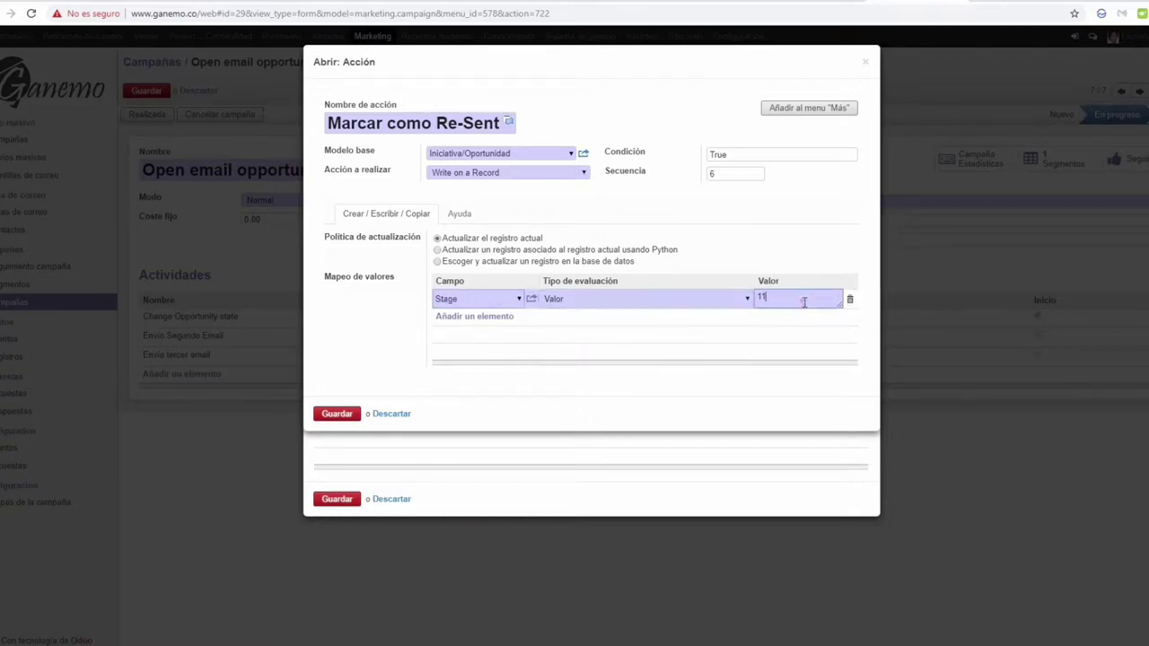
double_click(804, 302)
click(492, 190)
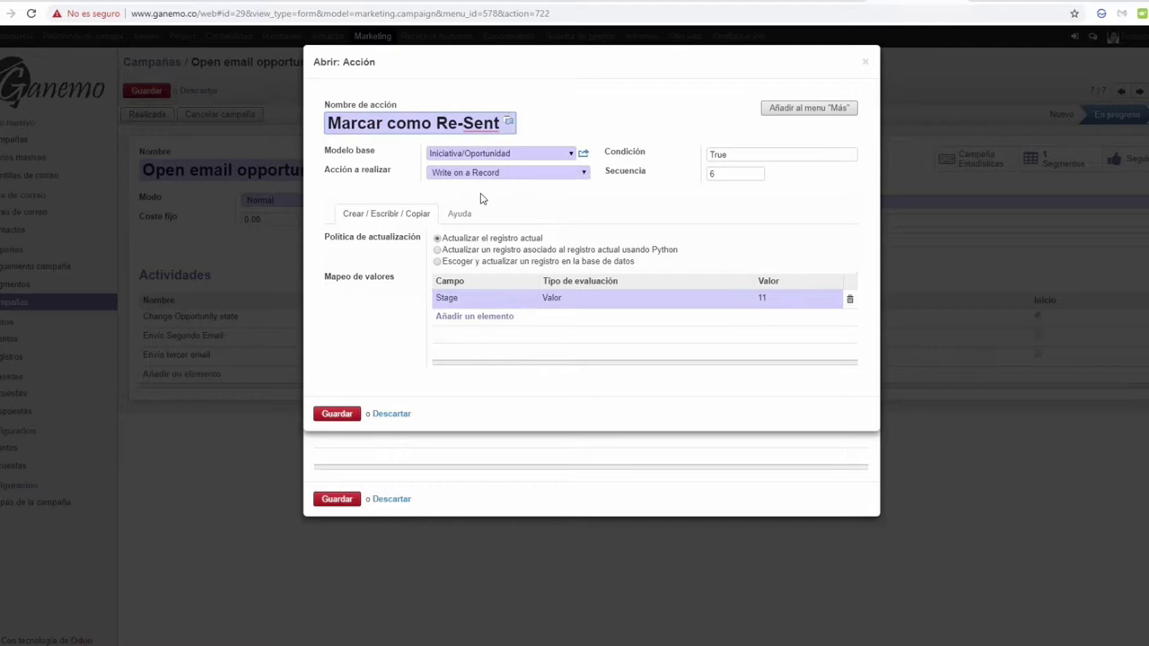
- Clear the mapped field, browse the available fields, and reselect Stage as the field the action updates
click(489, 300)
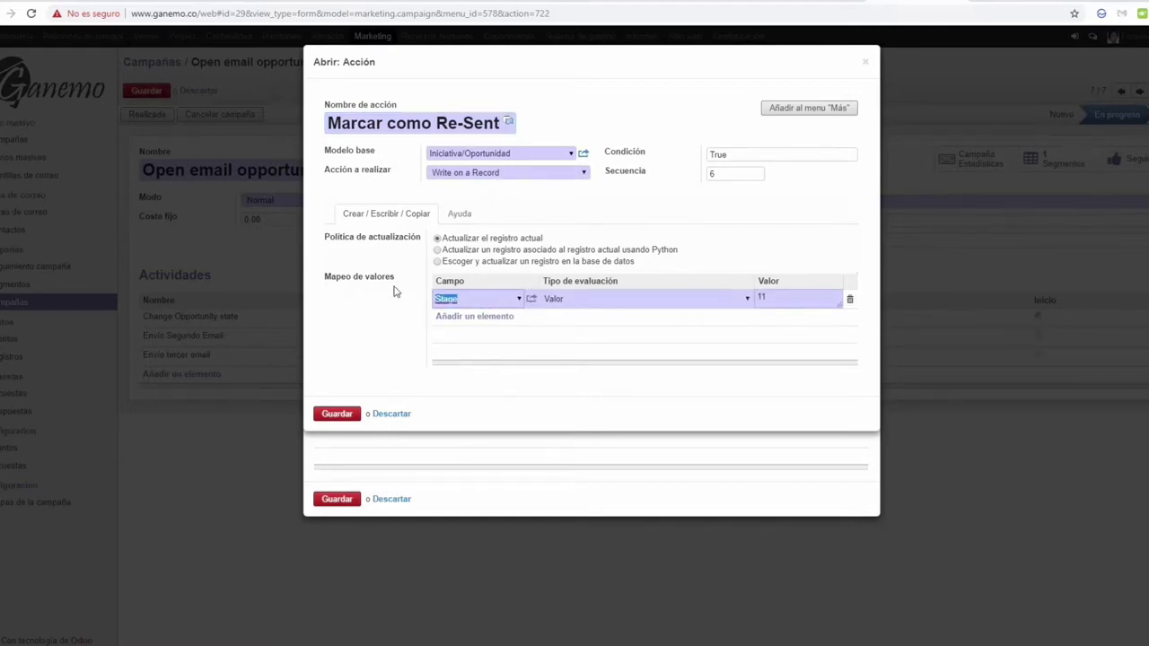
key(BackSpace)
key(Down)
key(Down)
key(Down)
key(Down)
key(Down)
key(Down)
key(Down)
key(Down)
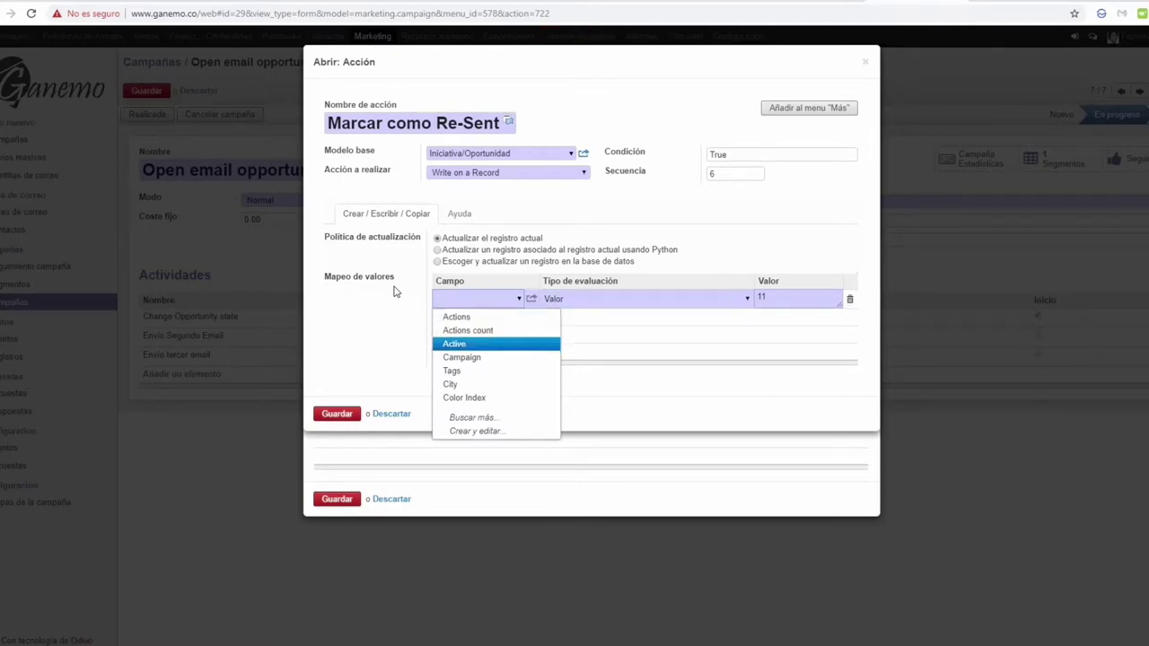
key(Up)
key(Up)
key(Up)
key(Up)
key(Up)
text(t)
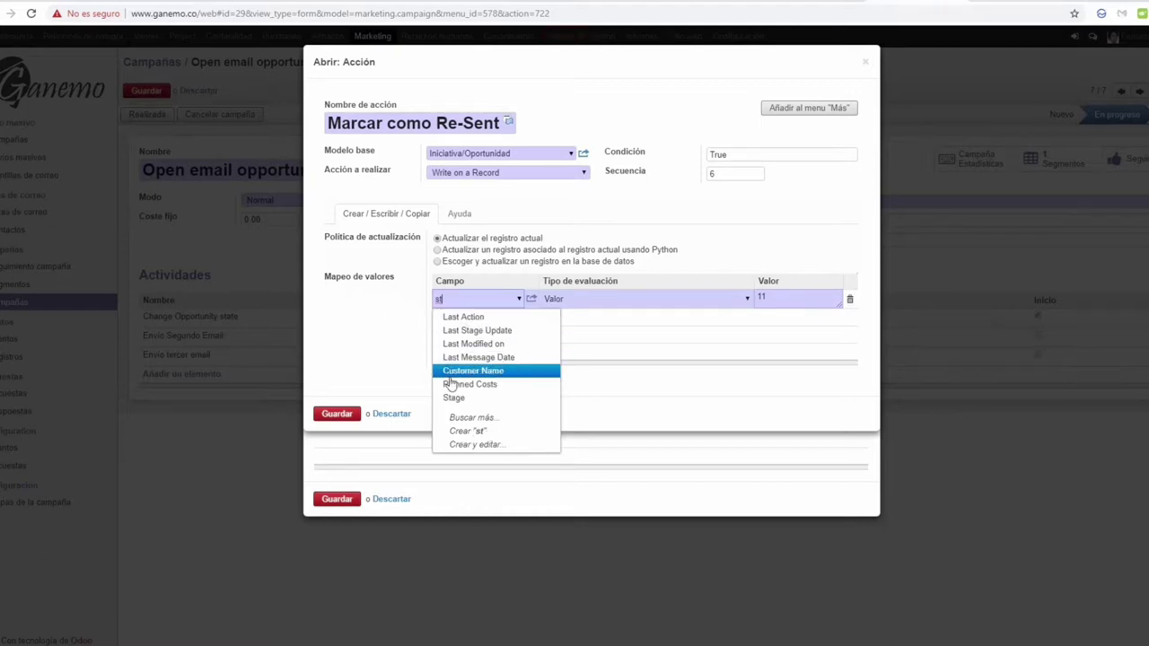
click(466, 400)
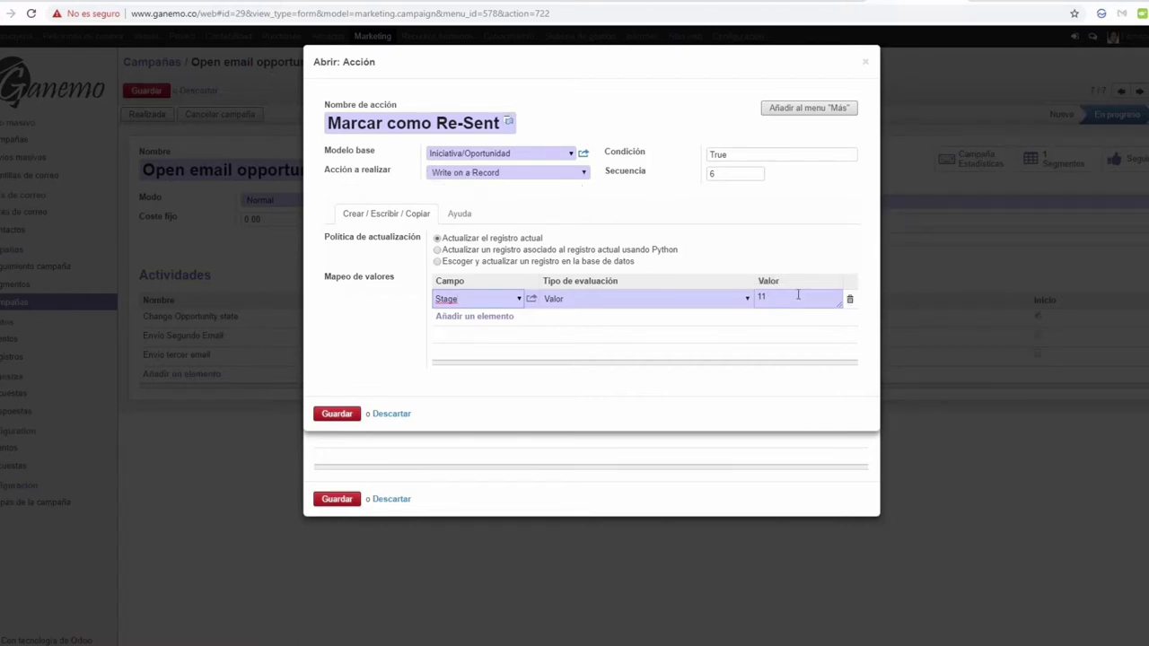
- Check the stage value in the mapping, and save the action and the activity
mouse_move(781, 298)
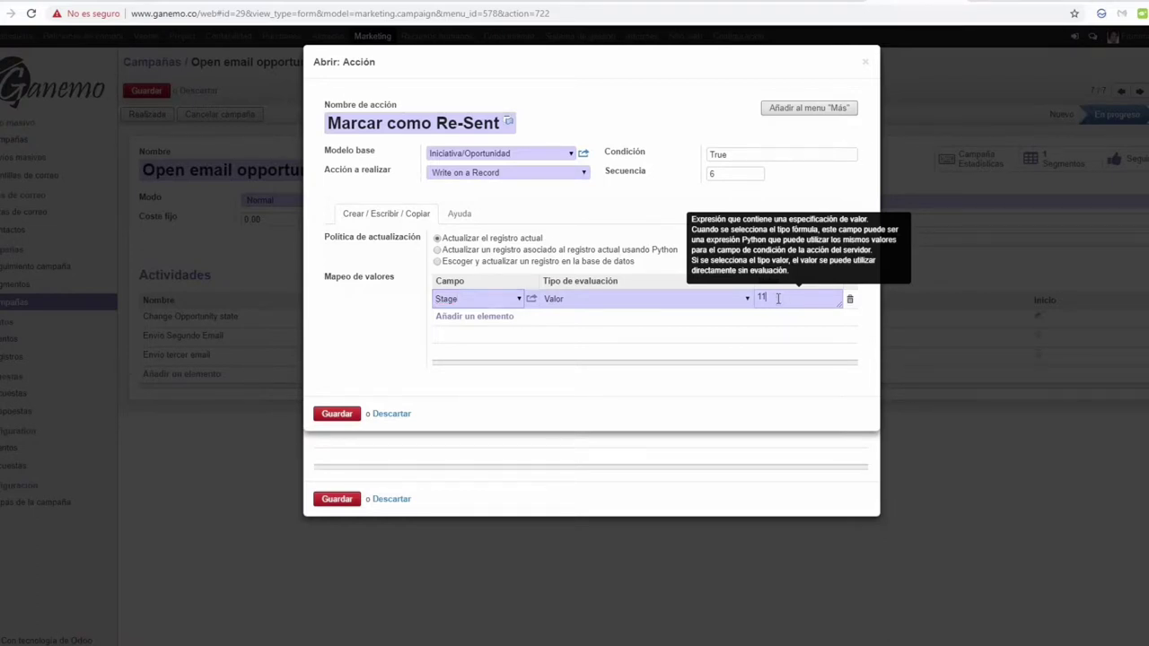
drag(777, 299, 754, 297)
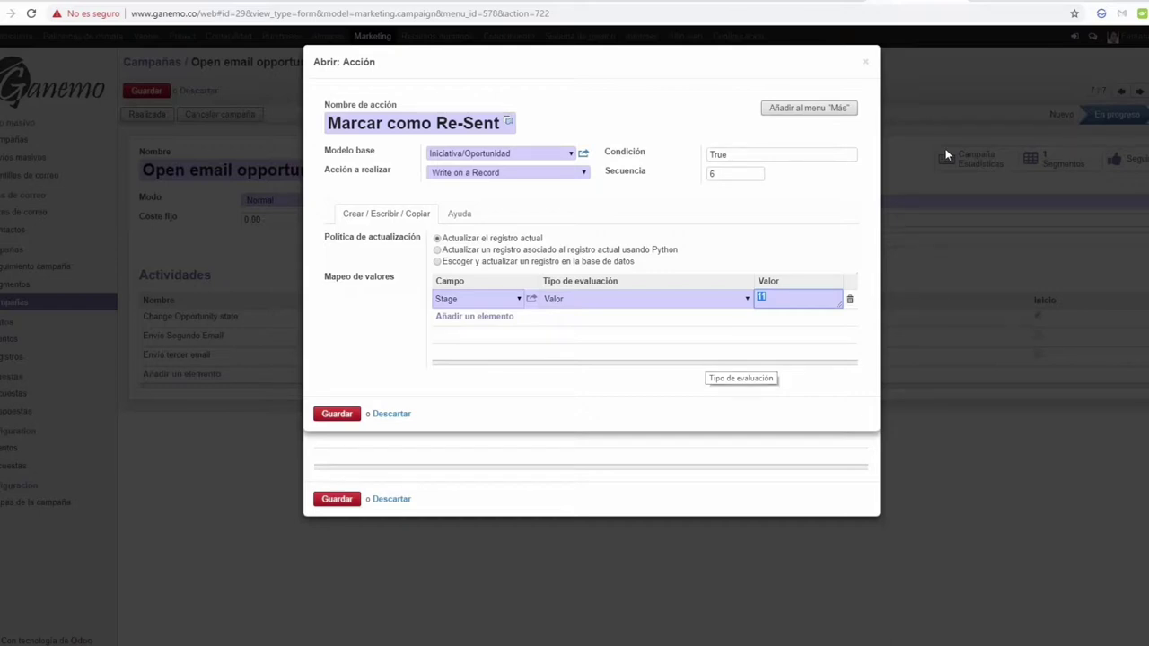
click(1011, 1)
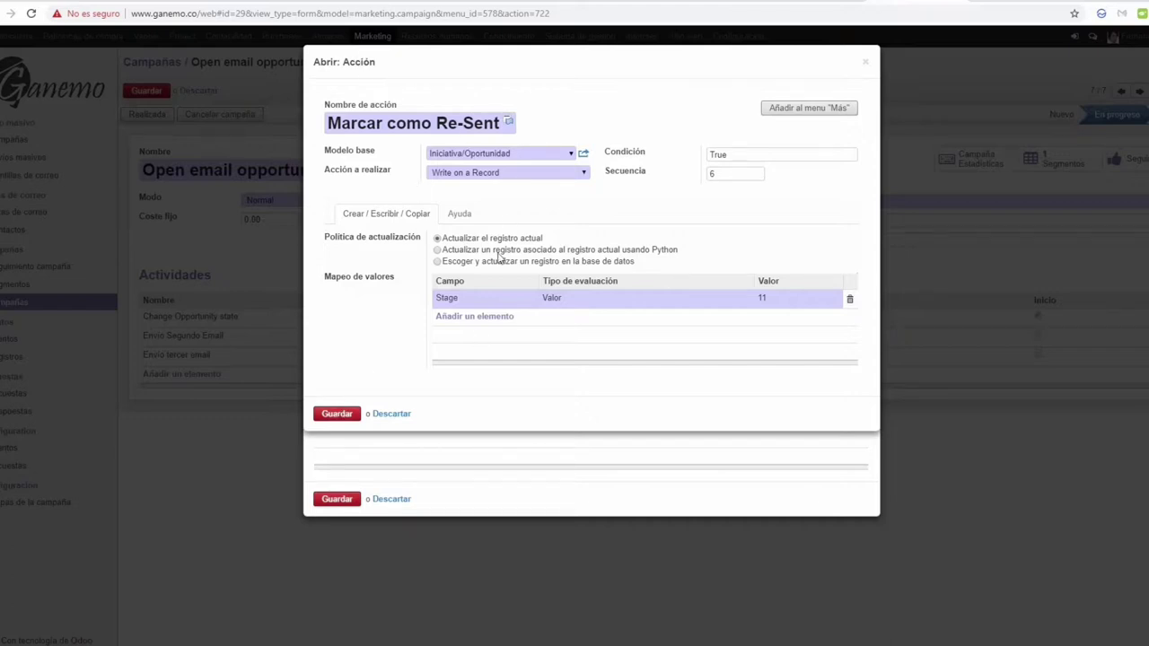
click(345, 416)
click(341, 500)
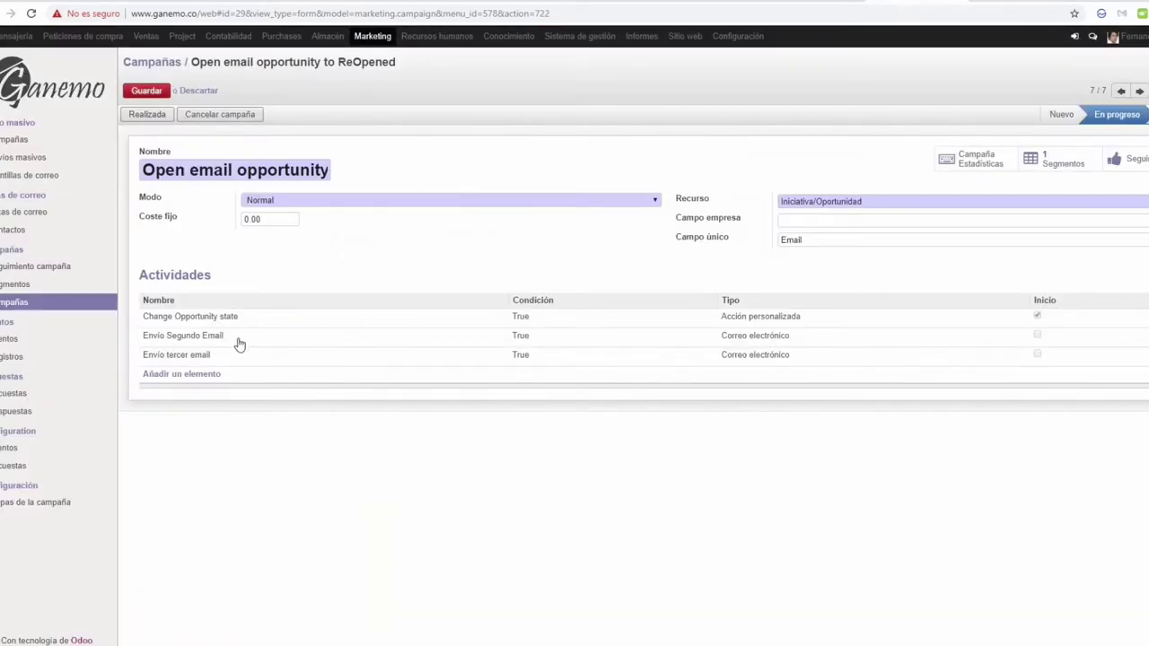
- Open the activity "Envío Segundo Email" and check its activity type and assigned email template
click(610, 343)
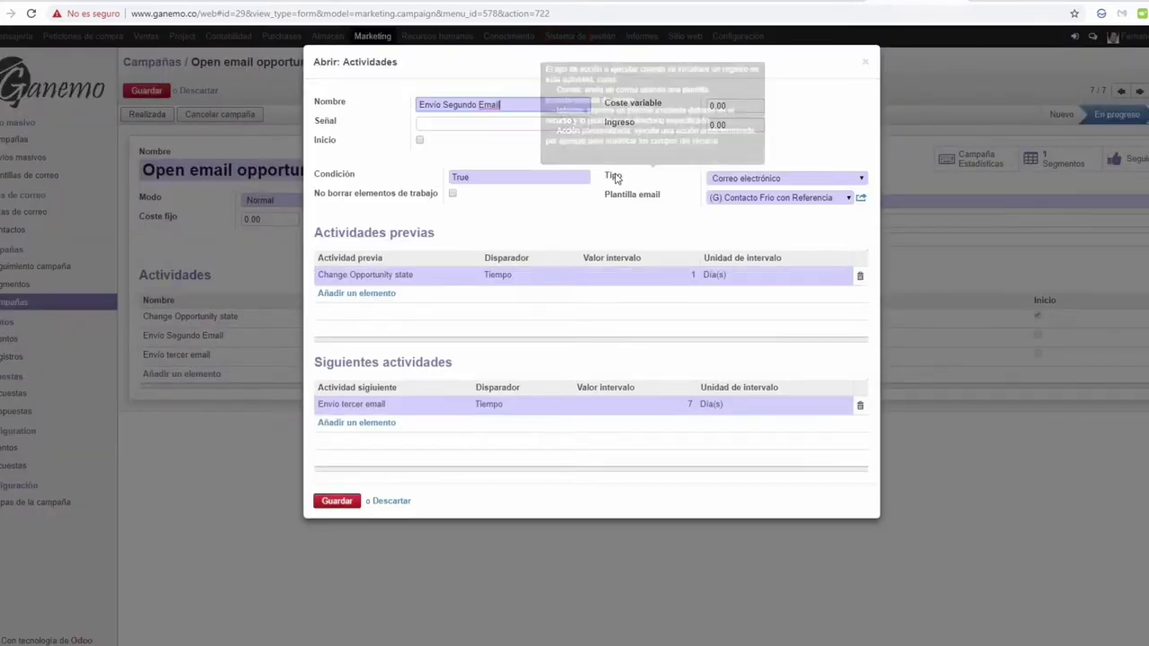
click(737, 183)
click(743, 217)
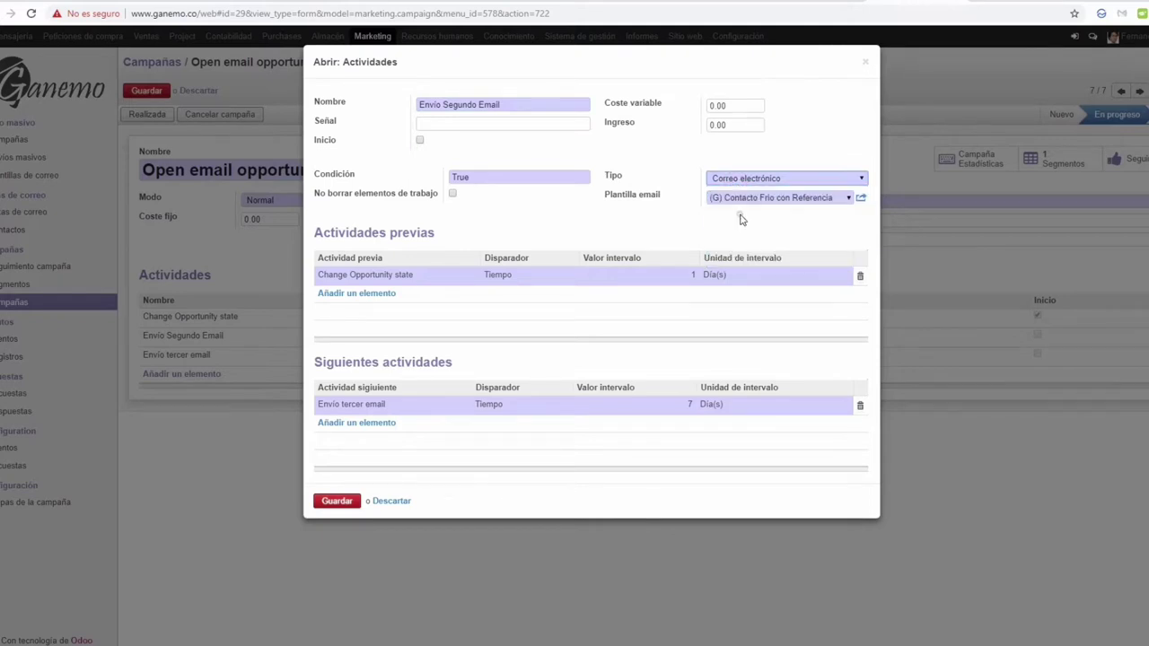
mouse_move(651, 203)
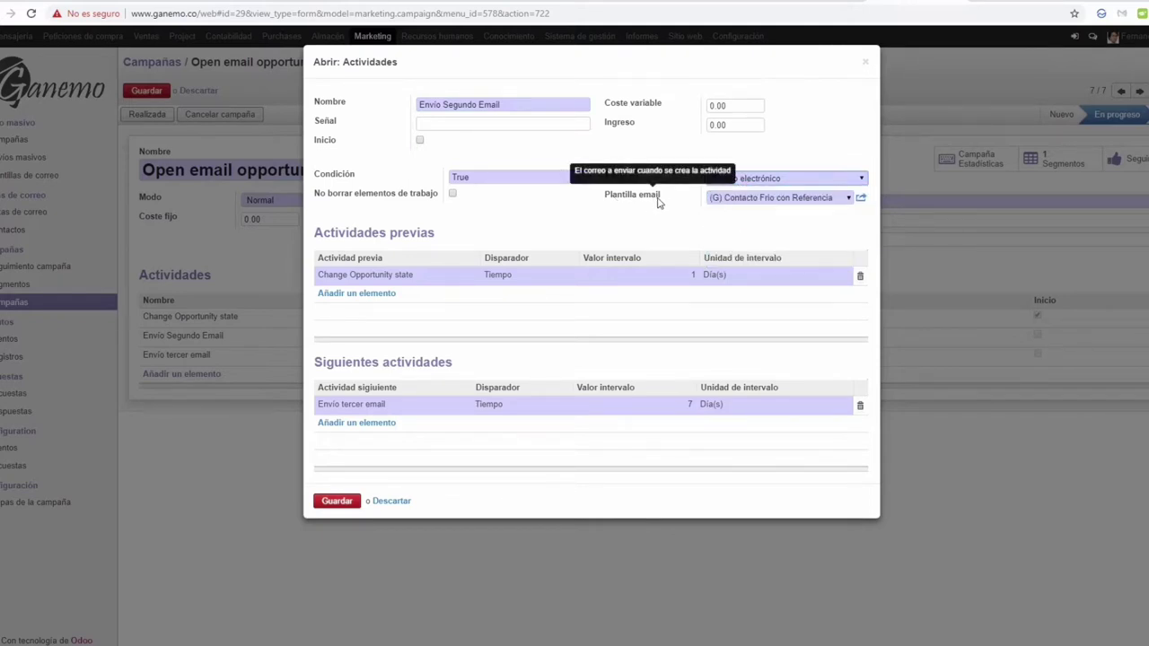
click(758, 197)
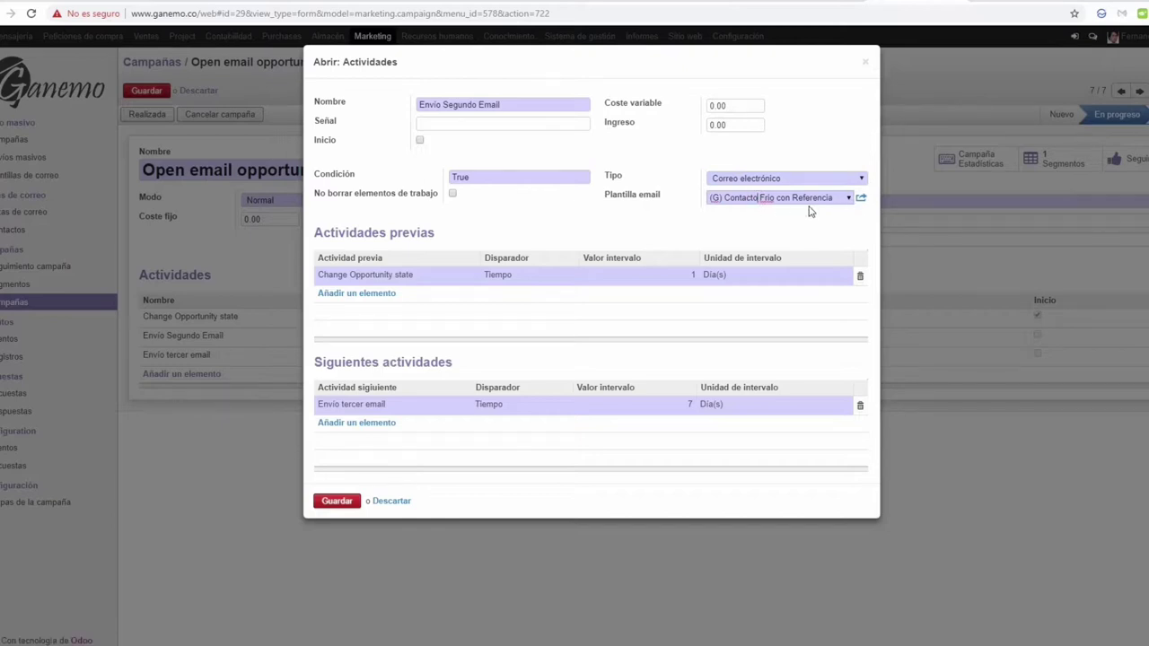
- Open the email template "(G) Contacto Frio con Referencia", and save the template and the activity
click(860, 198)
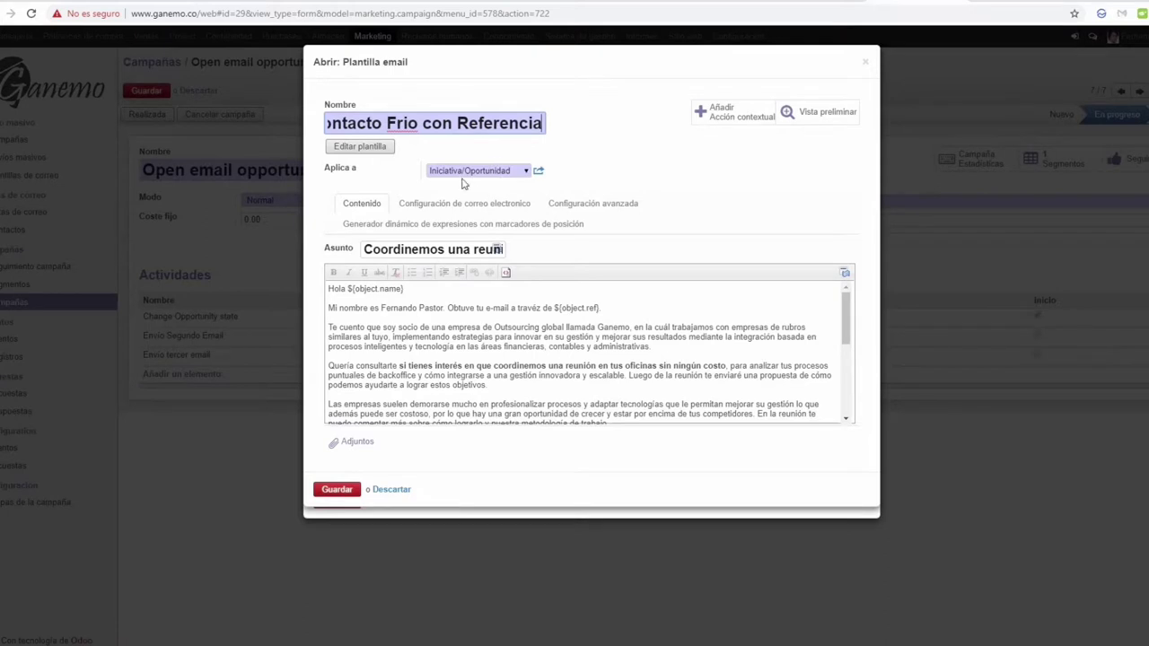
click(337, 489)
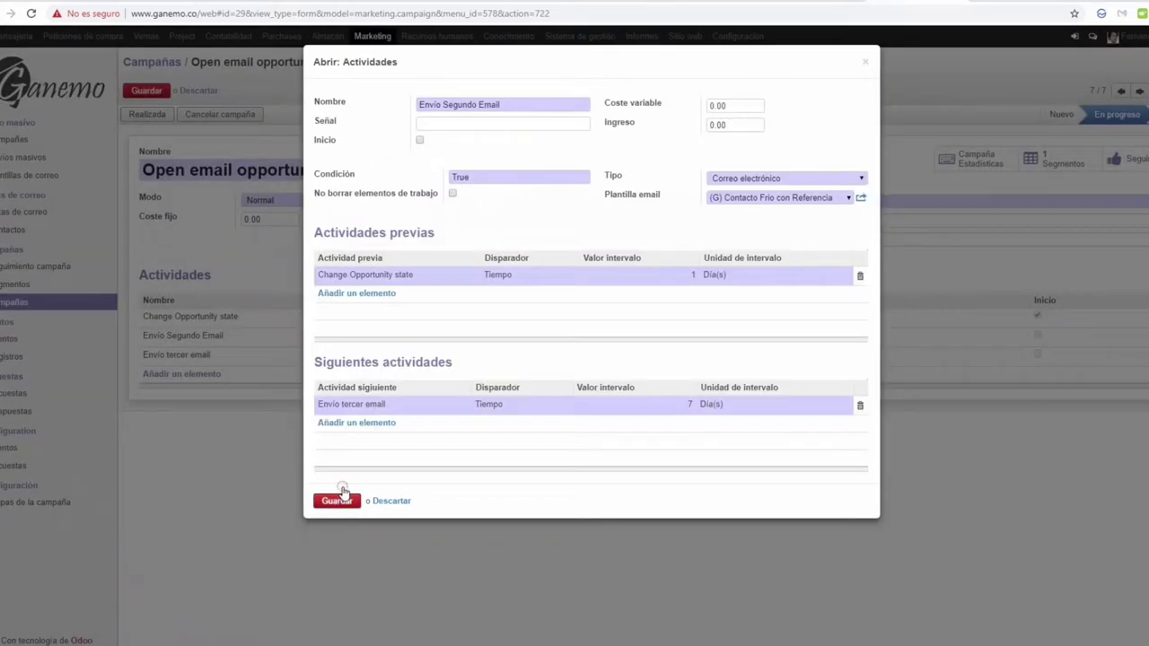
click(345, 502)
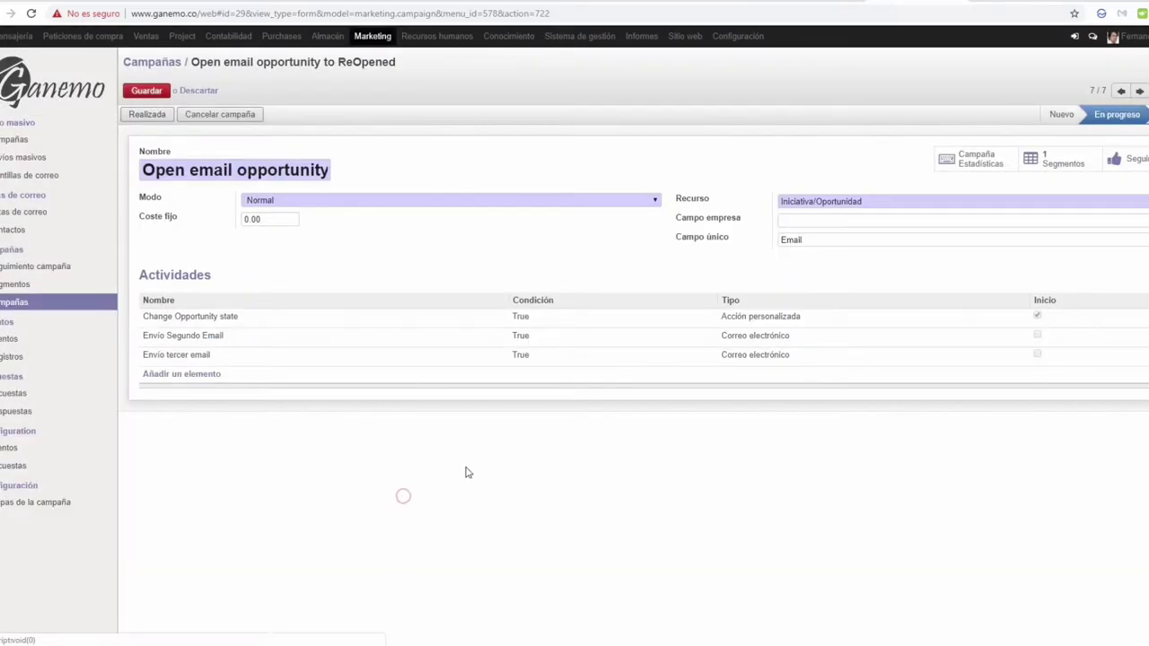
- Reopen "Envío Segundo Email", check which resource its email template applies to, and close the template without saving
click(735, 341)
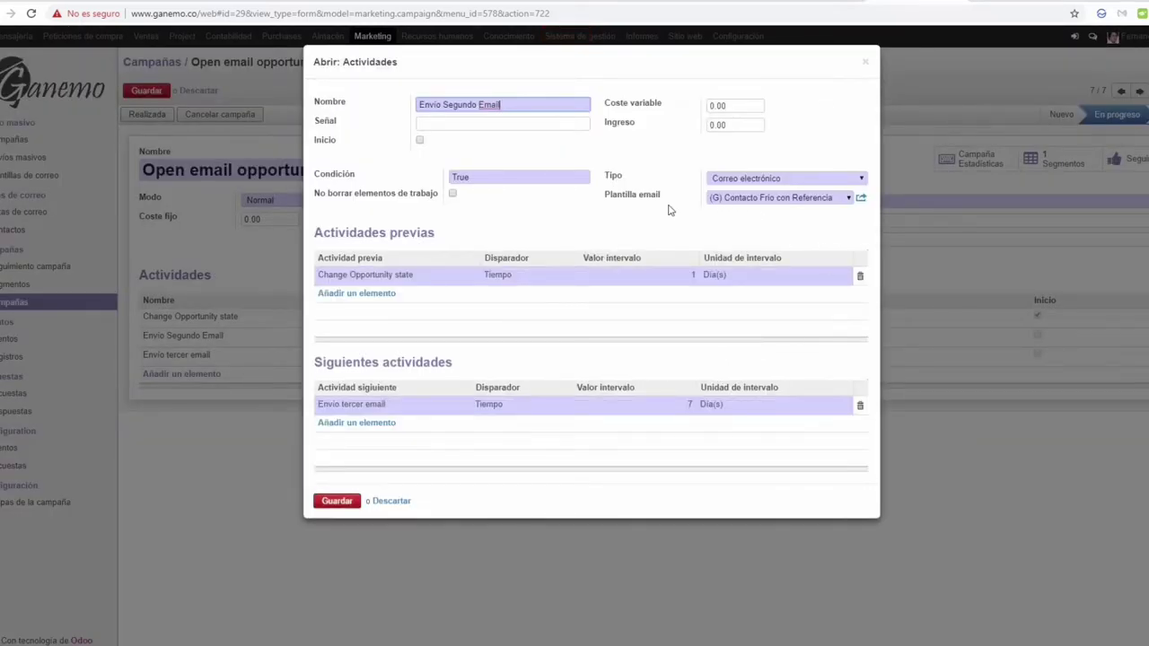
click(862, 199)
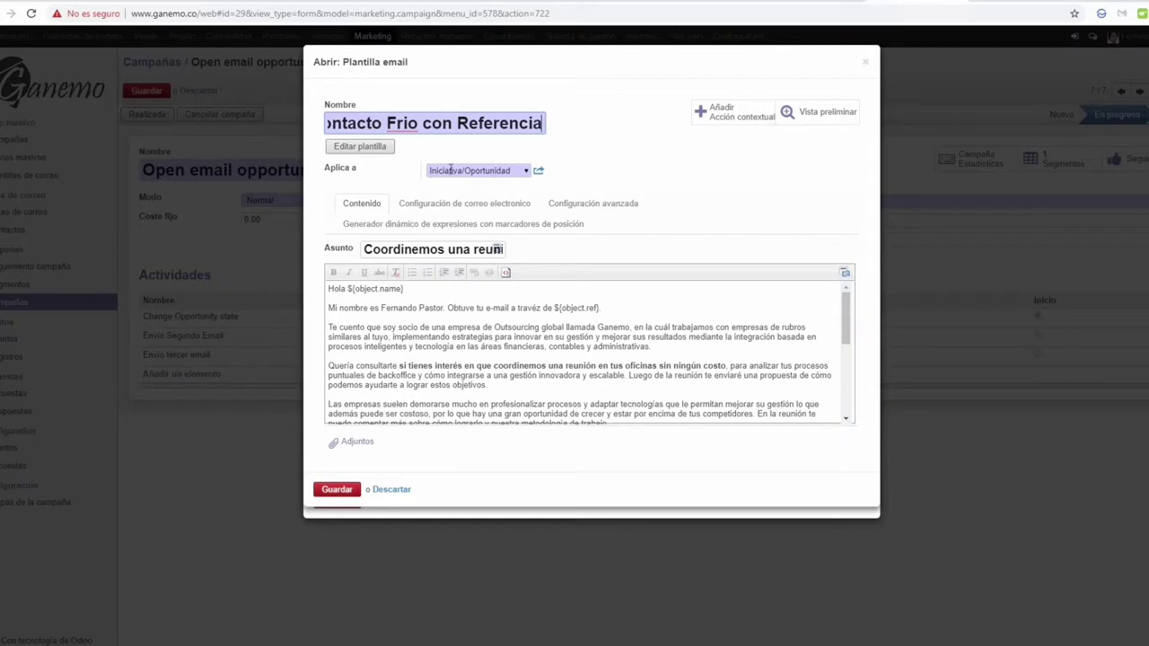
click(392, 490)
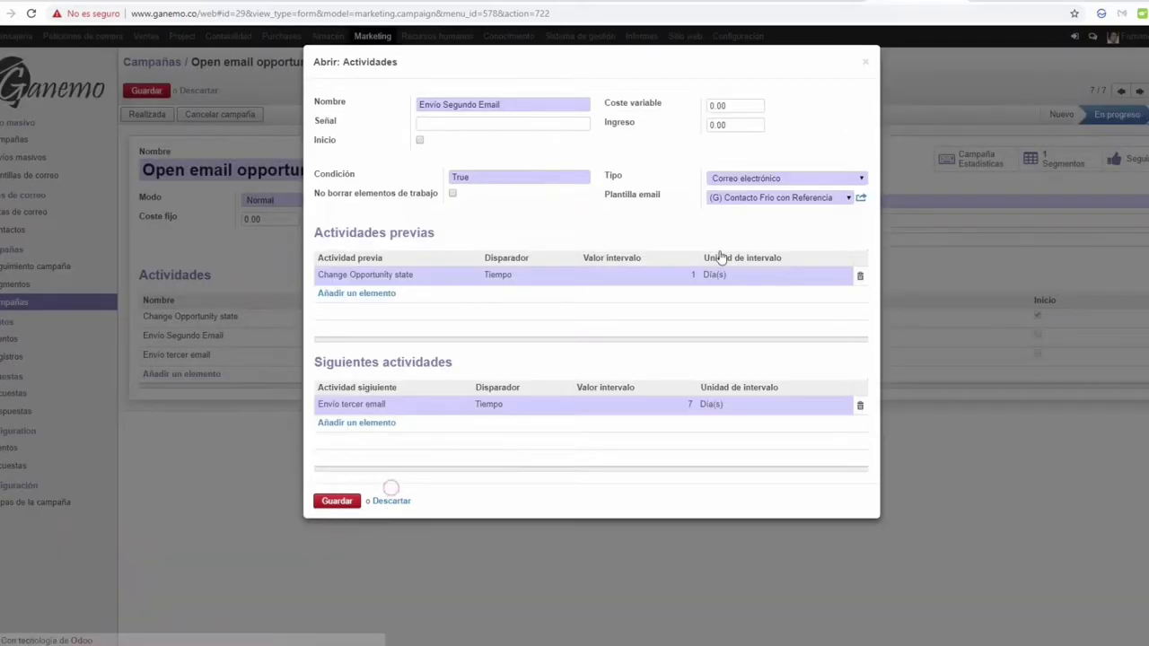
- Clear the email template of "Envío Segundo Email" to browse the available templates, and discard the change
triple_click(754, 200)
key(BackSpace)
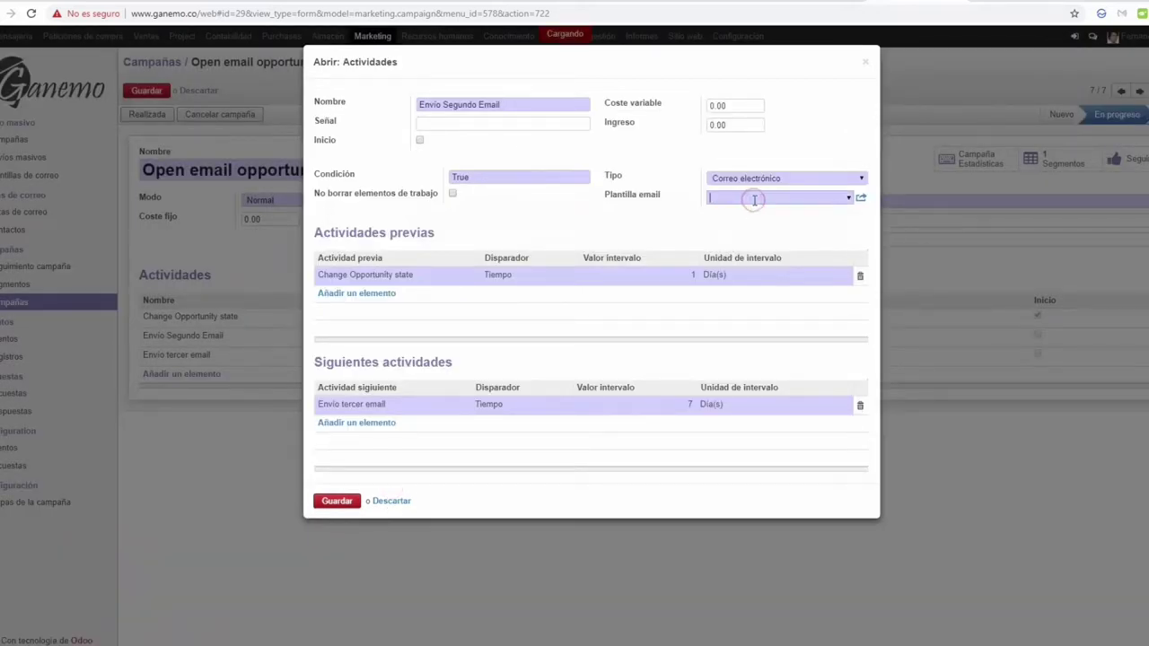
key(Down)
key(Down)
key(Down)
key(Down)
key(Down)
key(Down)
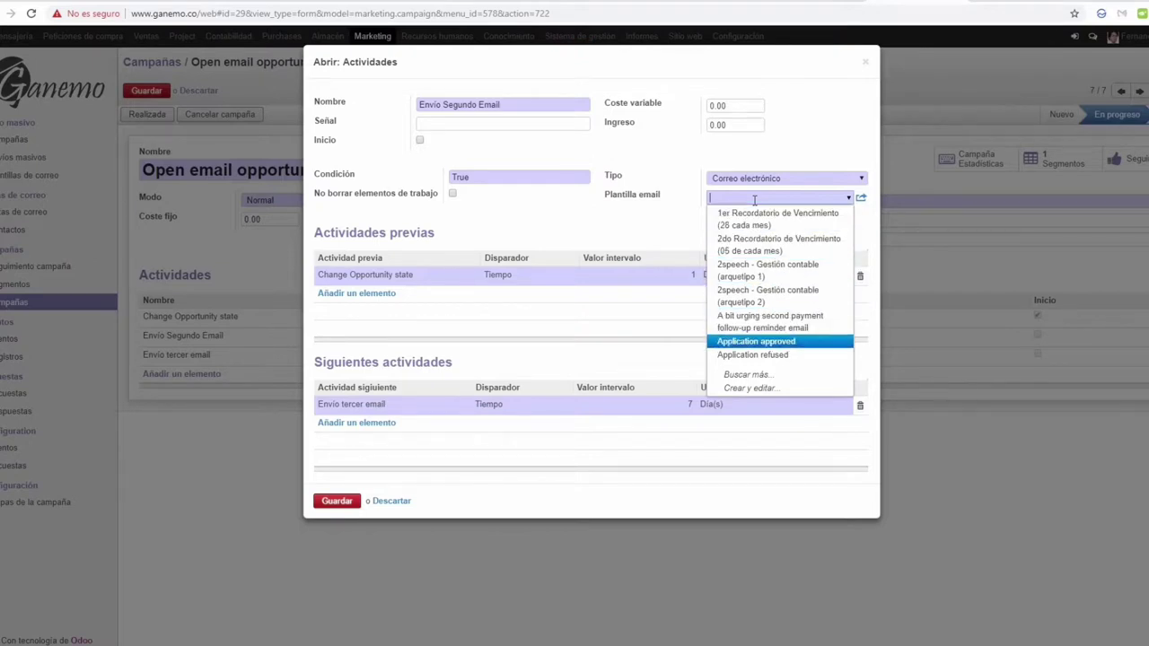
key(Up)
key(Up)
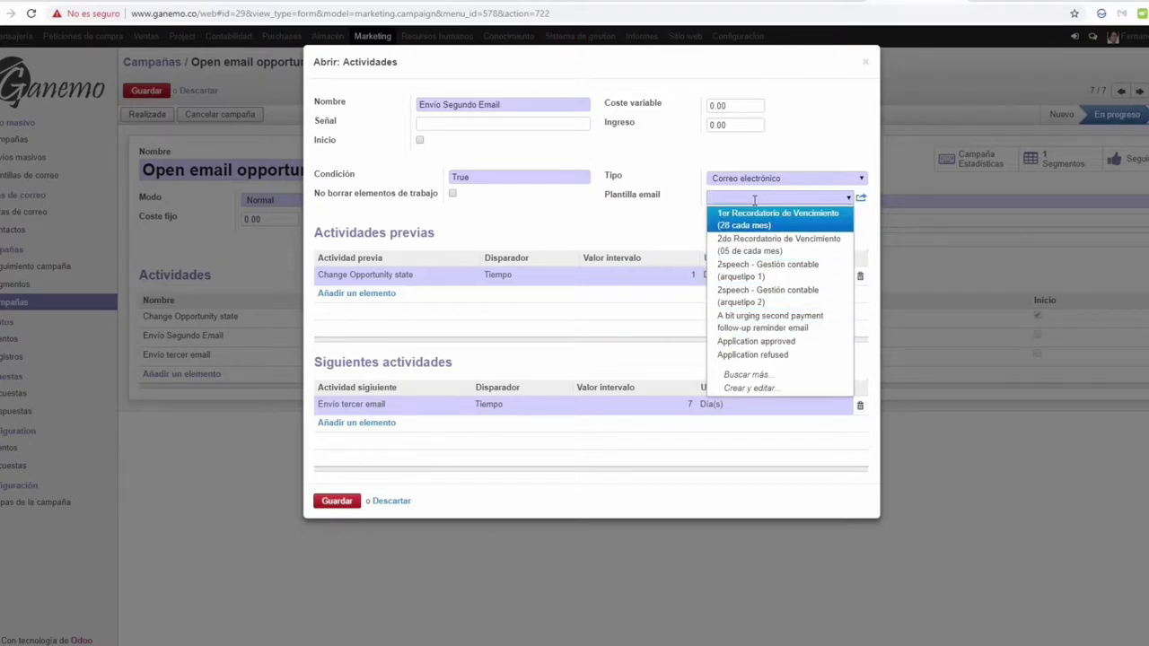
key(Escape)
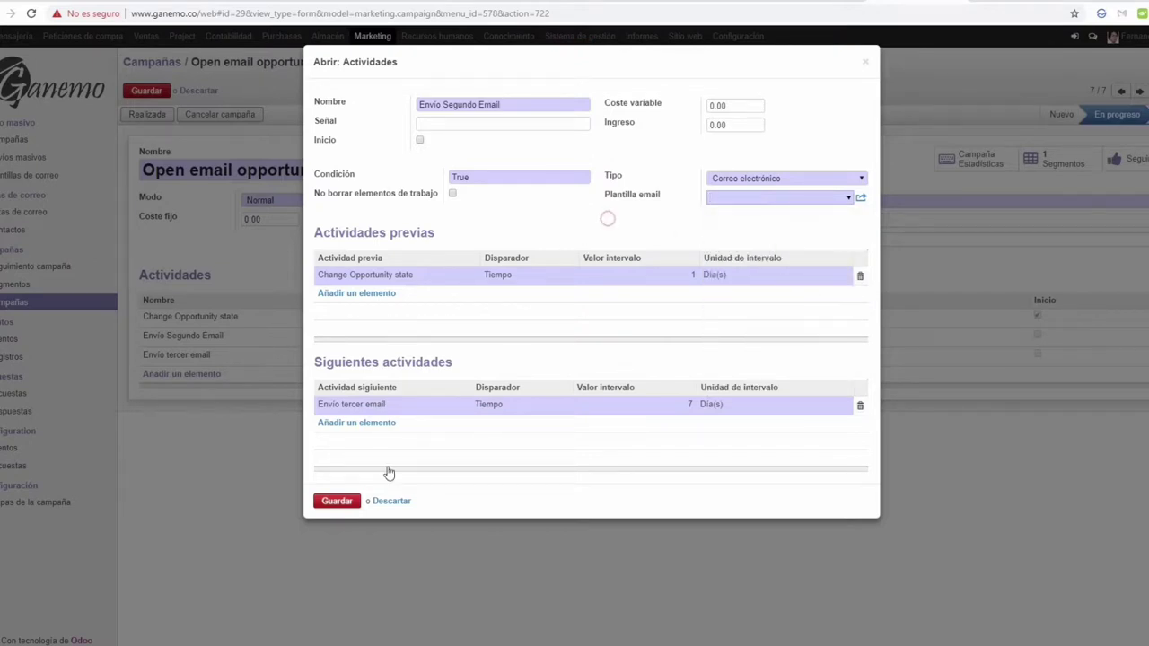
click(402, 501)
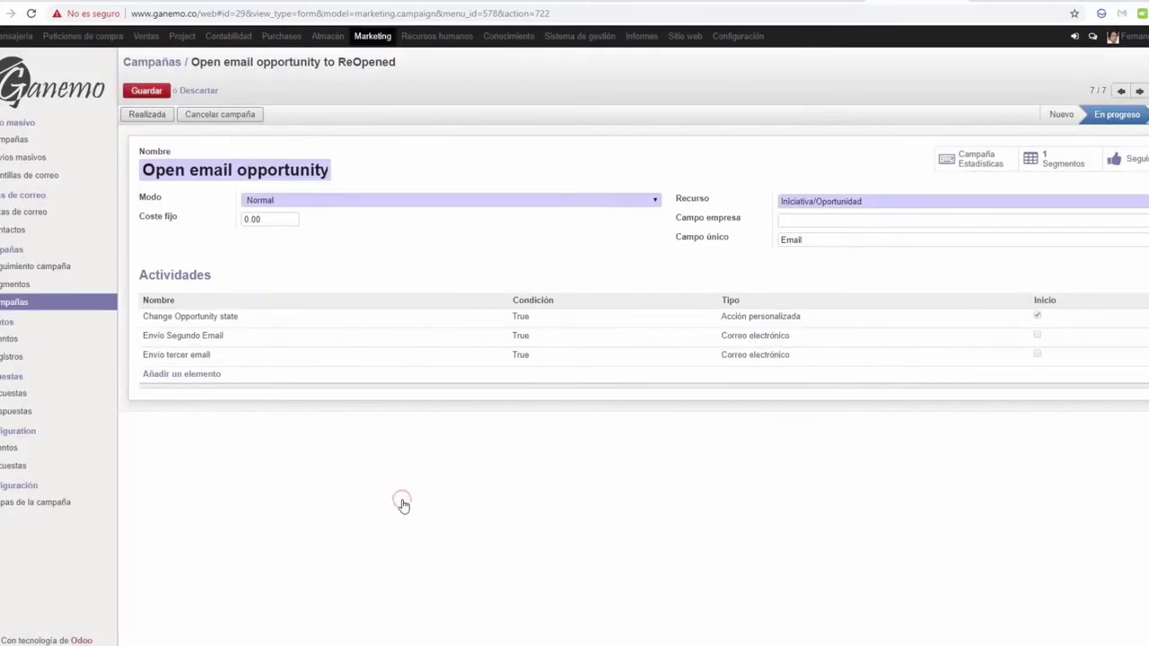
- Reopen "Envío Segundo Email", check its previous activity, trigger, interval value and interval unit, and close it without saving
click(493, 337)
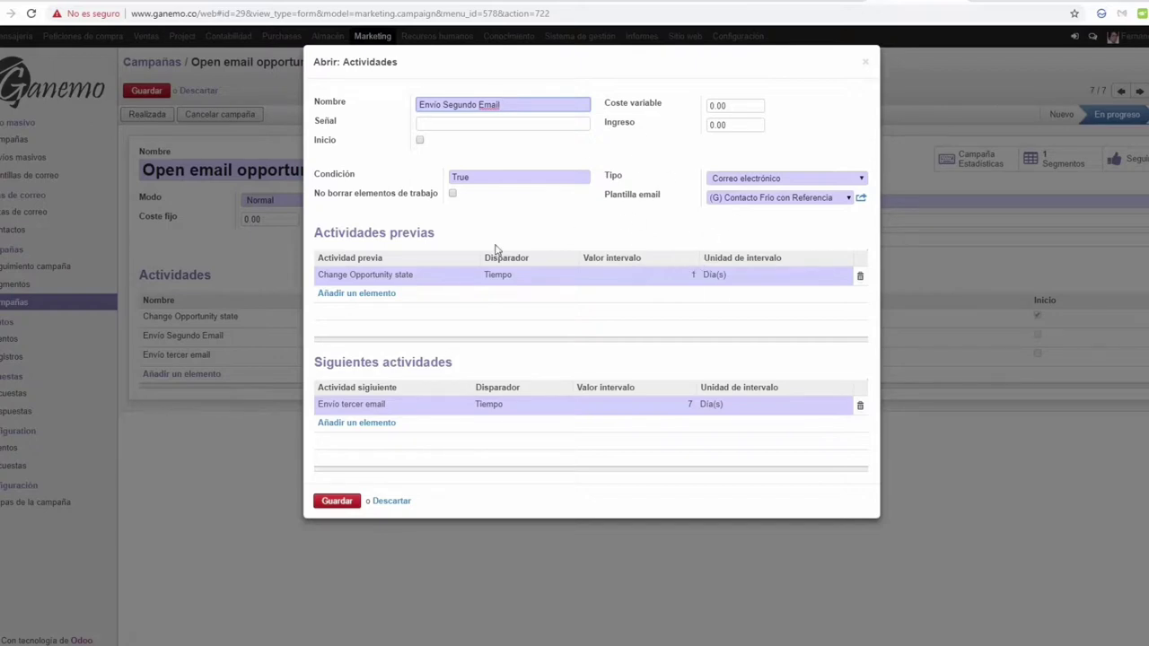
click(377, 282)
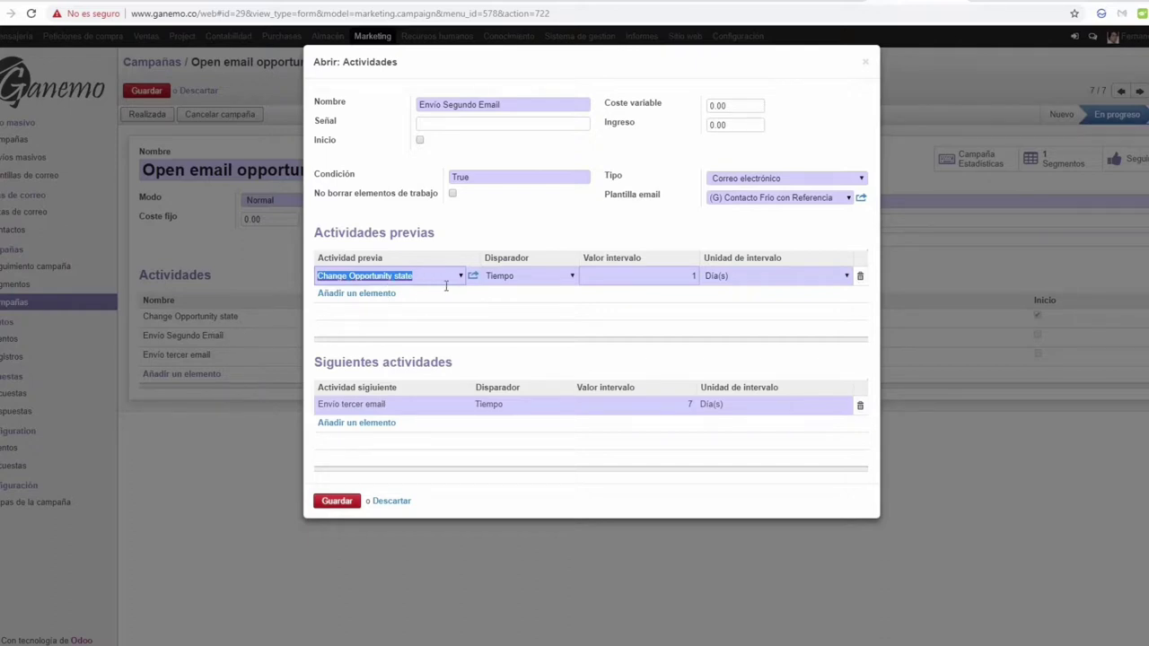
click(530, 278)
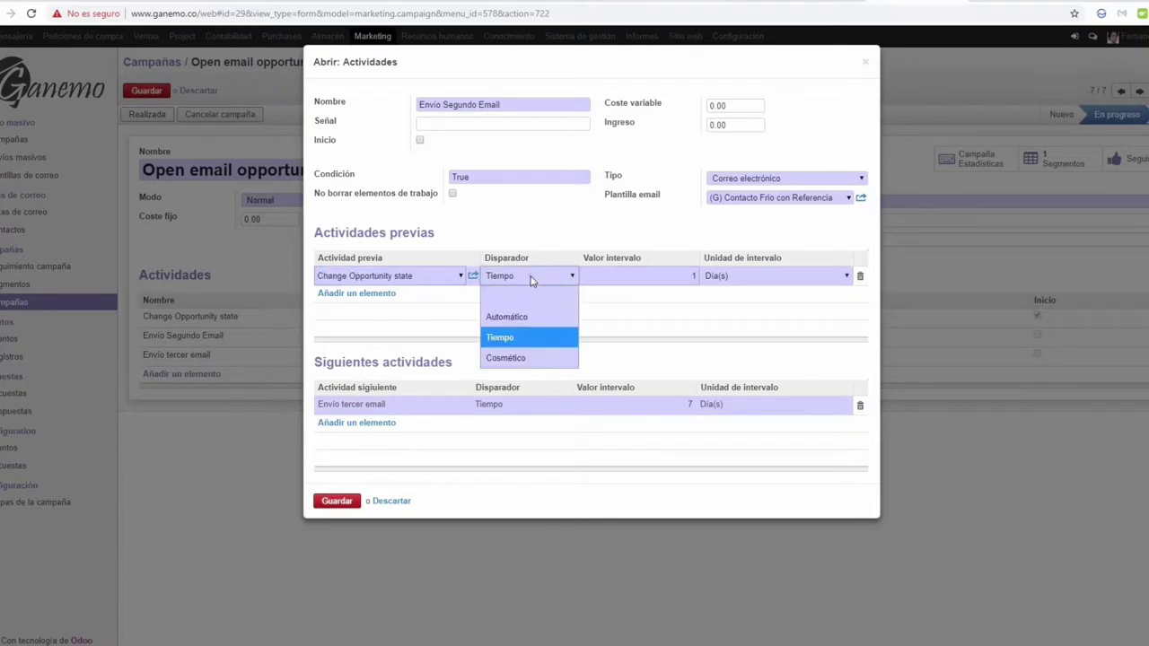
click(530, 277)
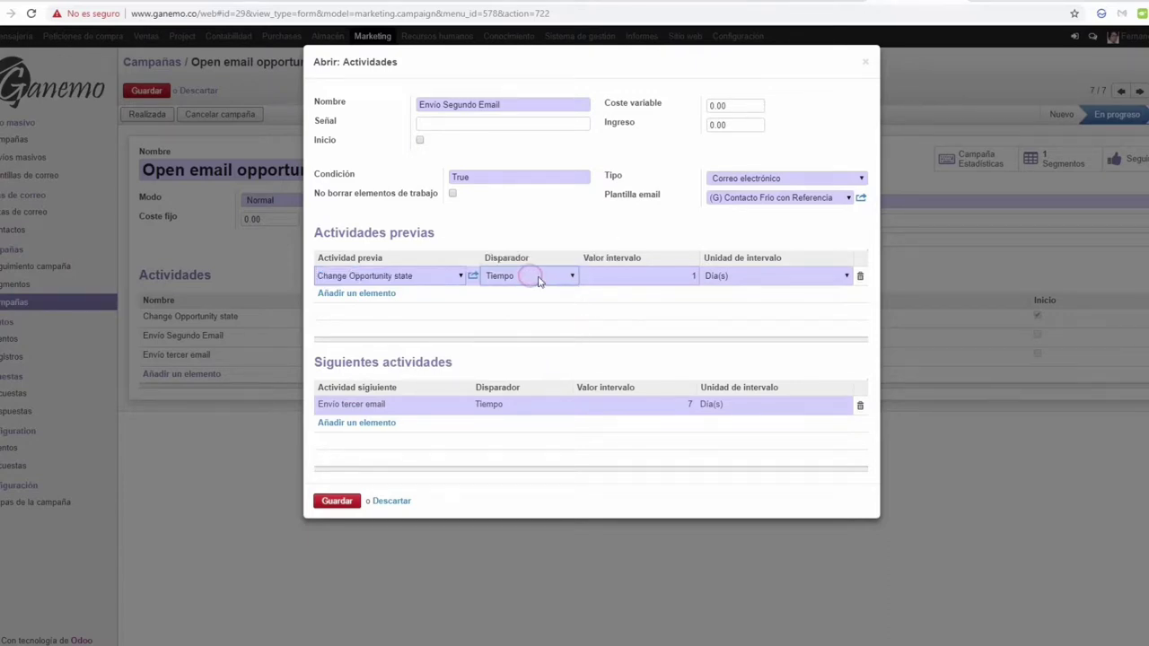
click(431, 281)
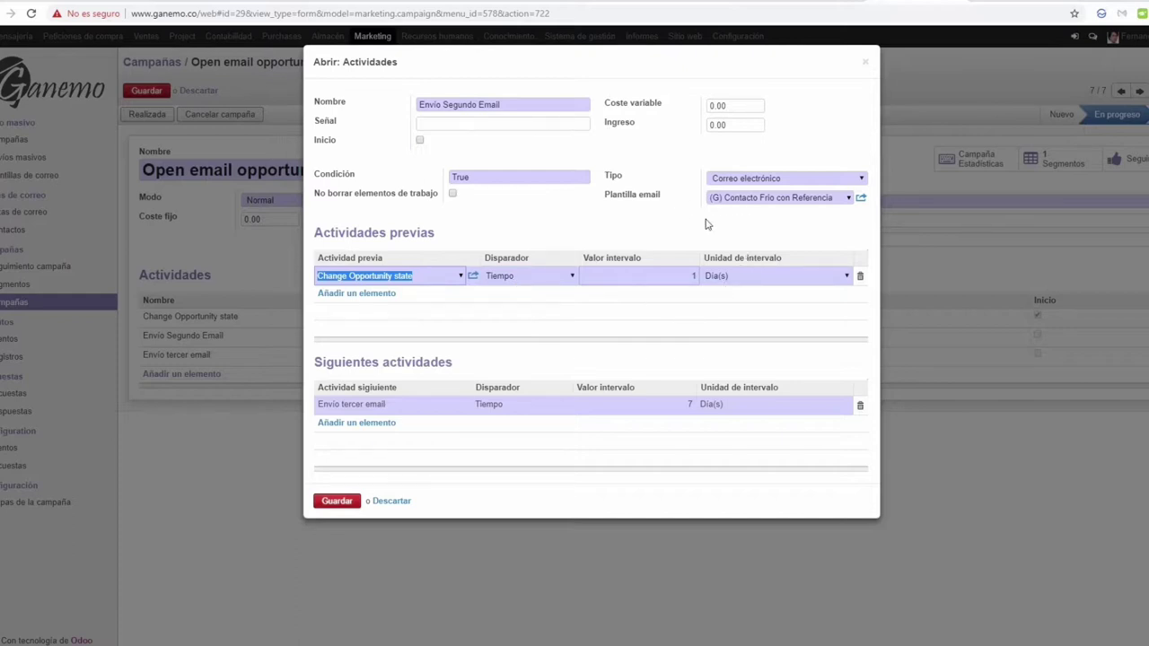
click(680, 274)
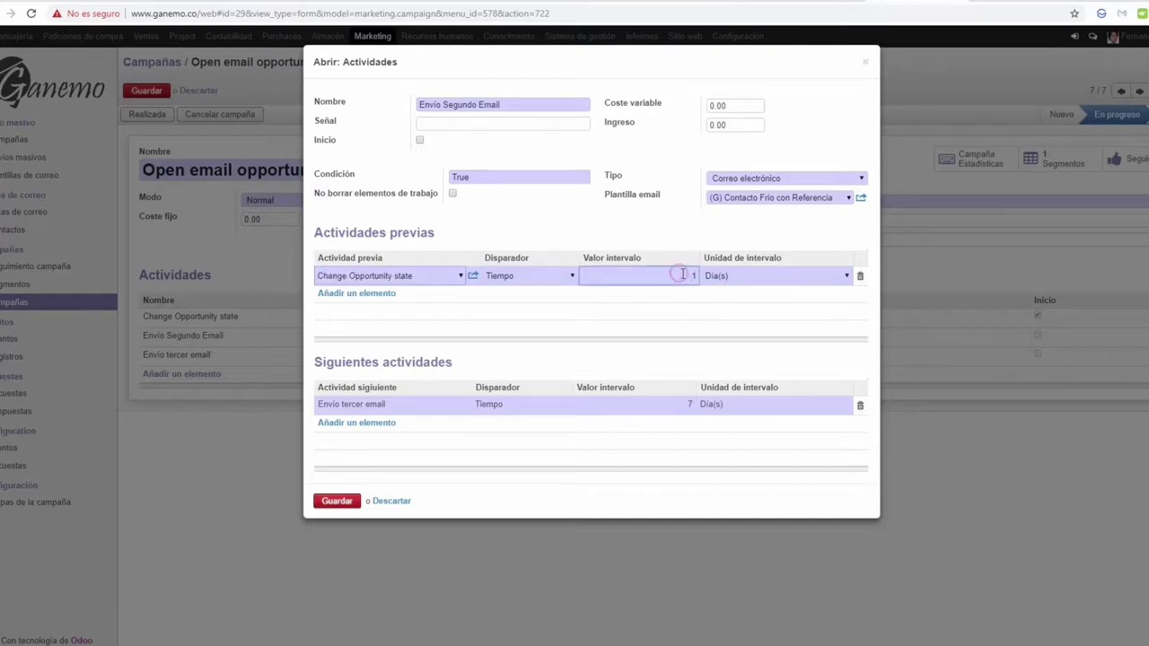
click(757, 281)
click(756, 281)
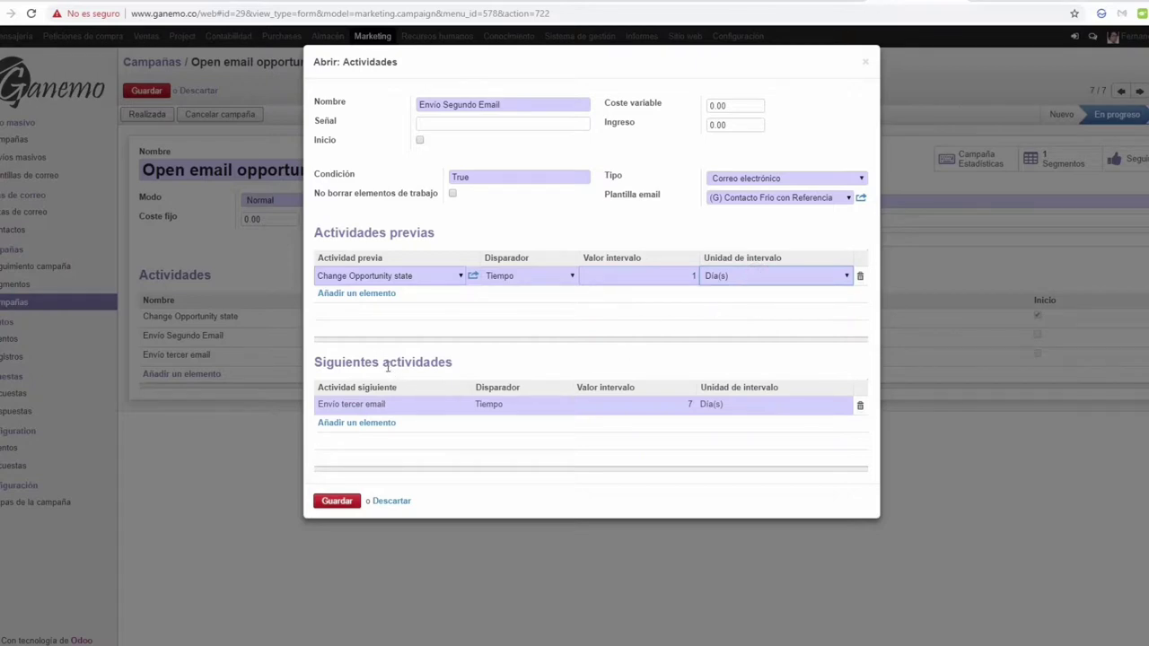
click(406, 502)
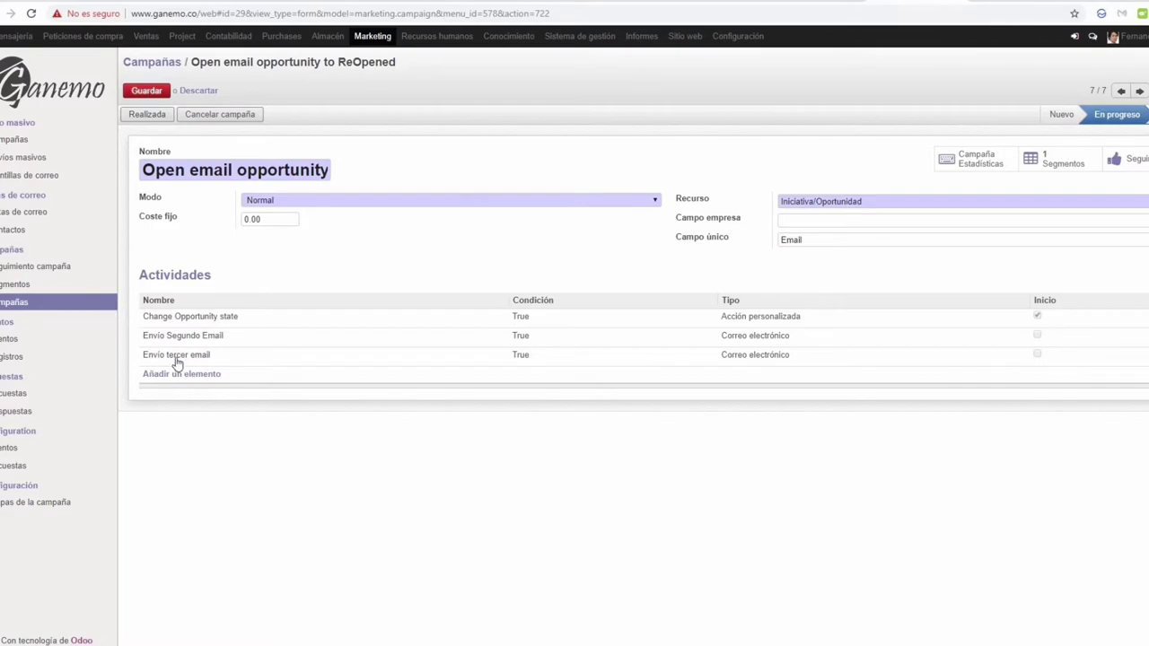
- Open the activity "Envío tercer email", check its type and the content of its email template, and close the template without saving
click(243, 359)
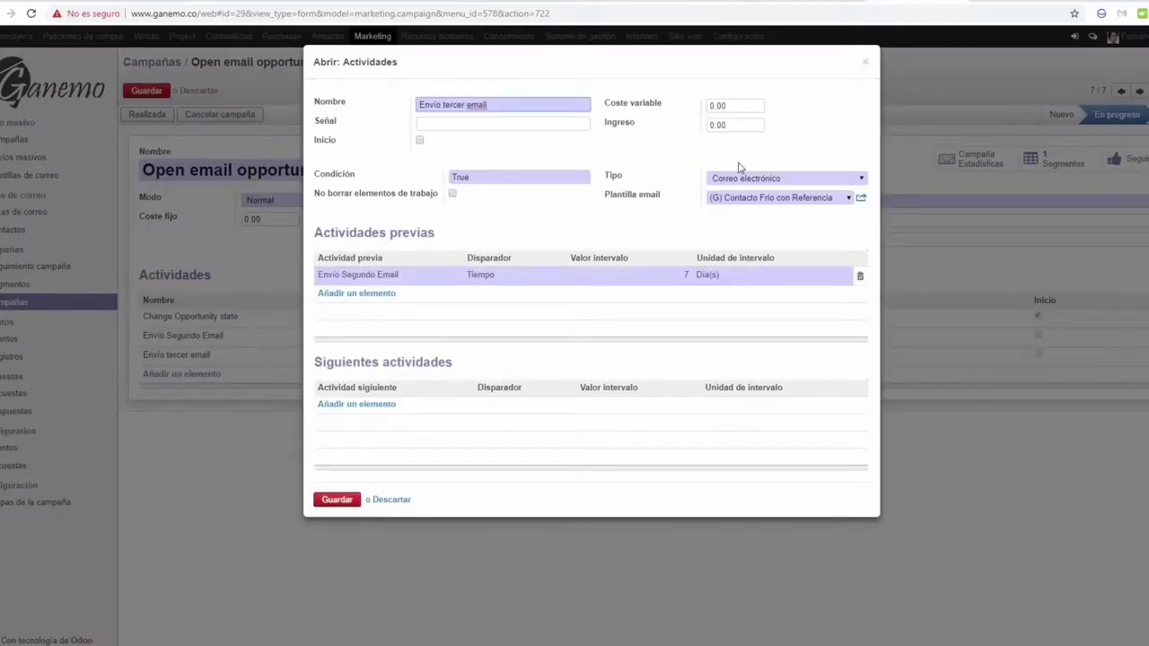
click(745, 178)
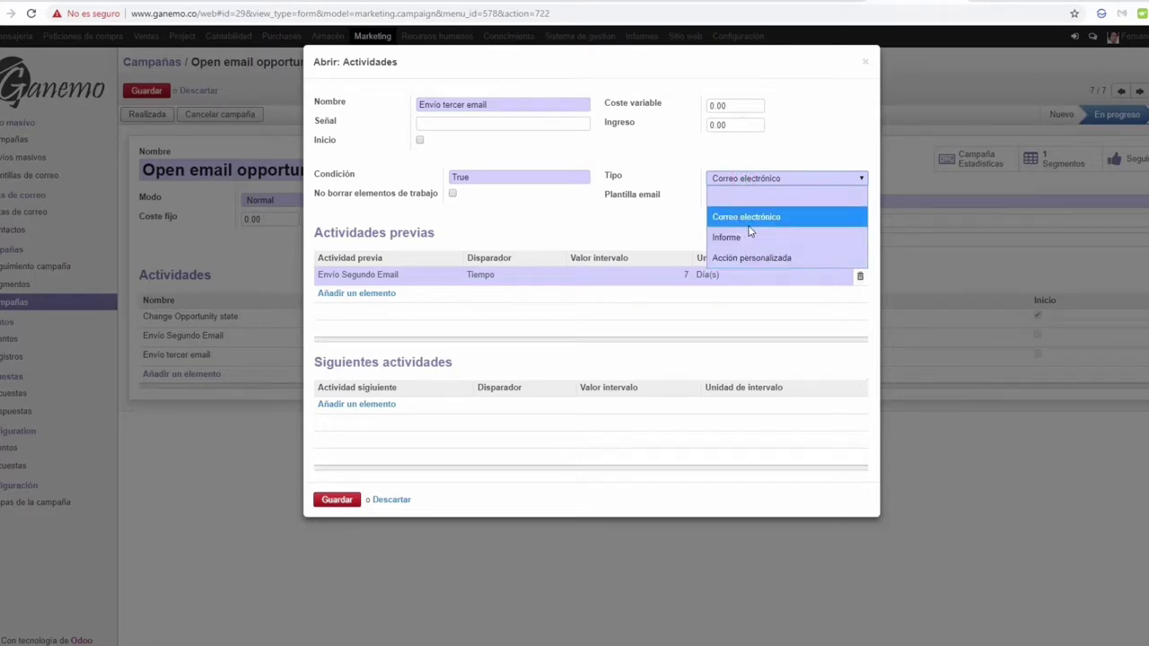
click(747, 219)
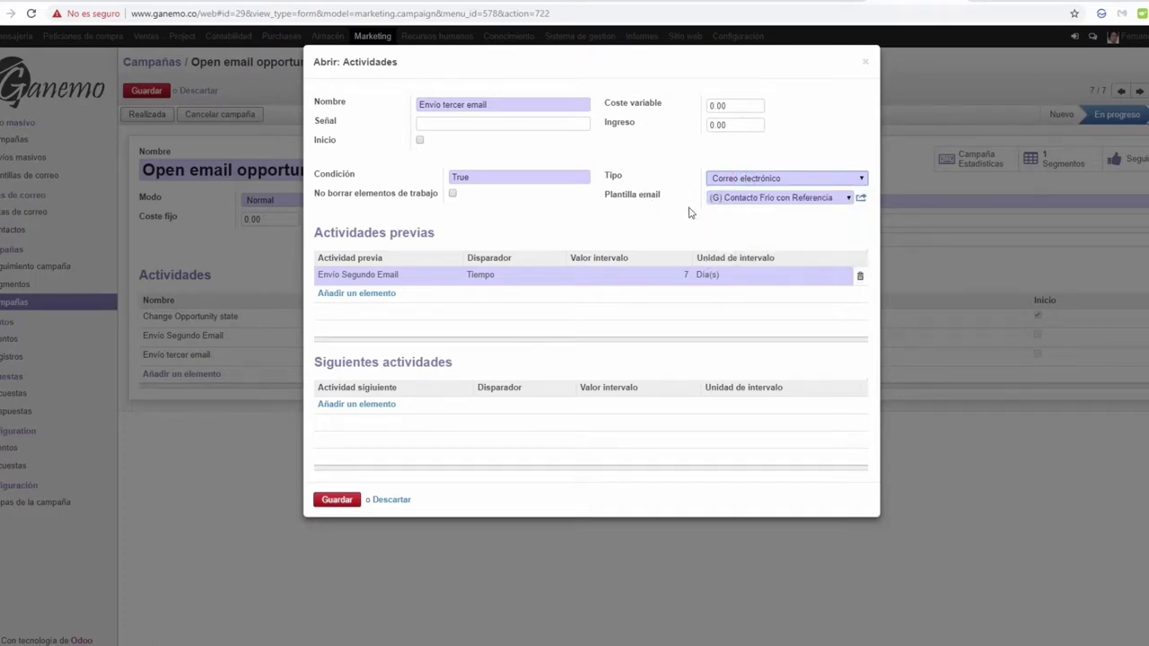
click(861, 198)
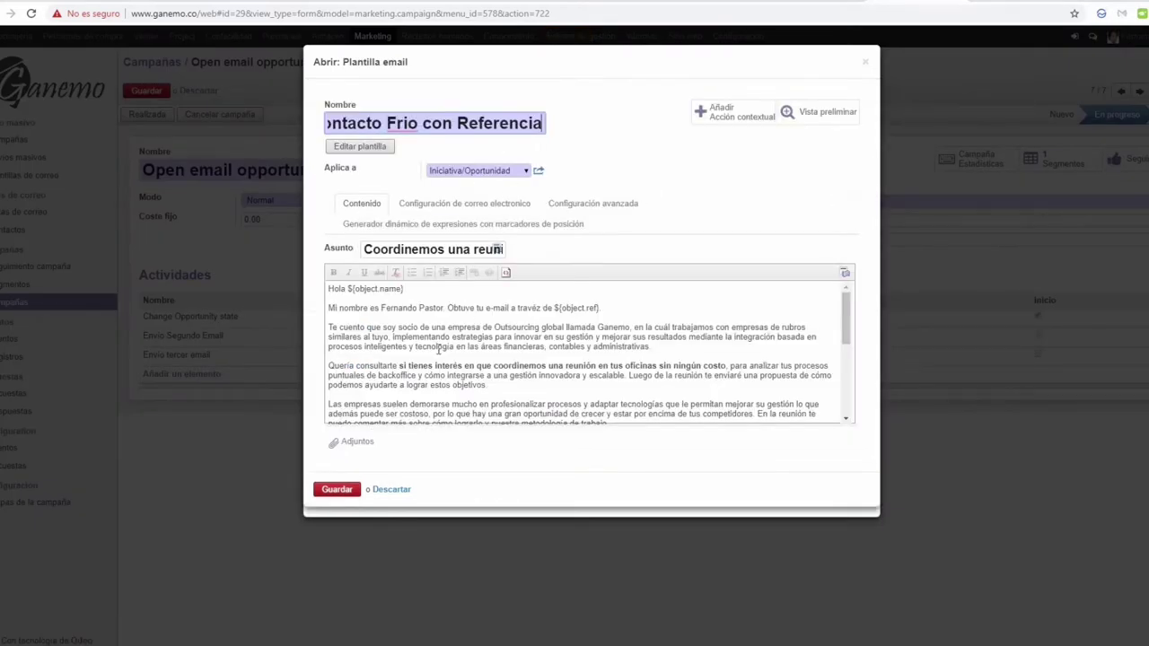
click(399, 489)
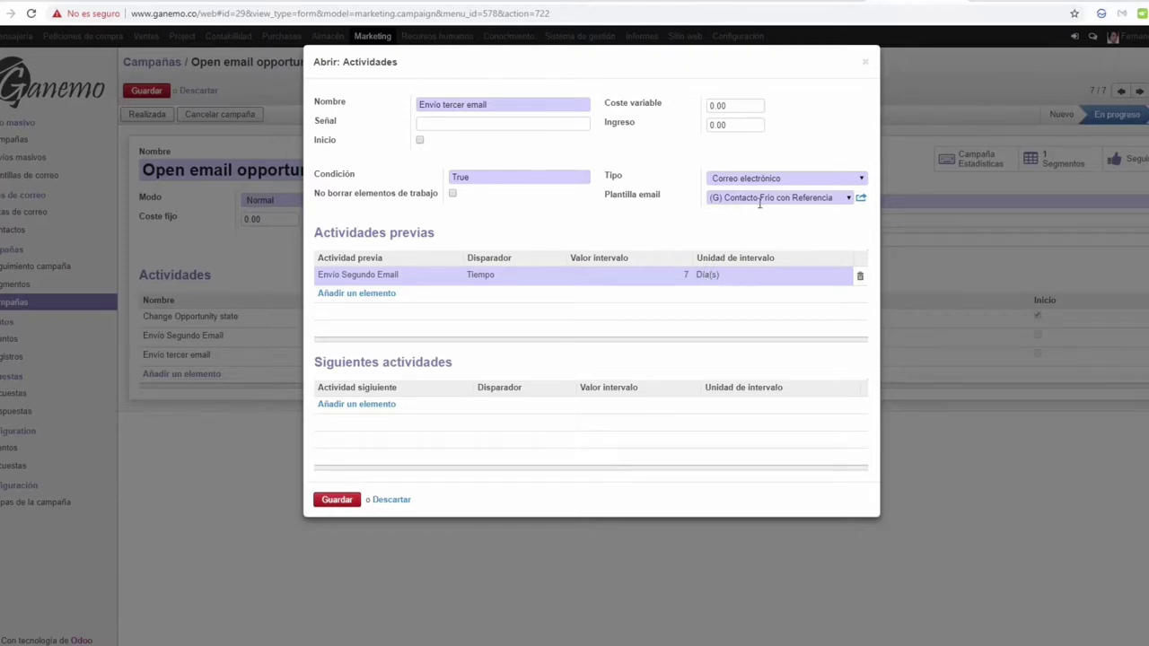
- Examine the Condición expression of "Envío tercer email" and the help text on its available variables
mouse_move(343, 176)
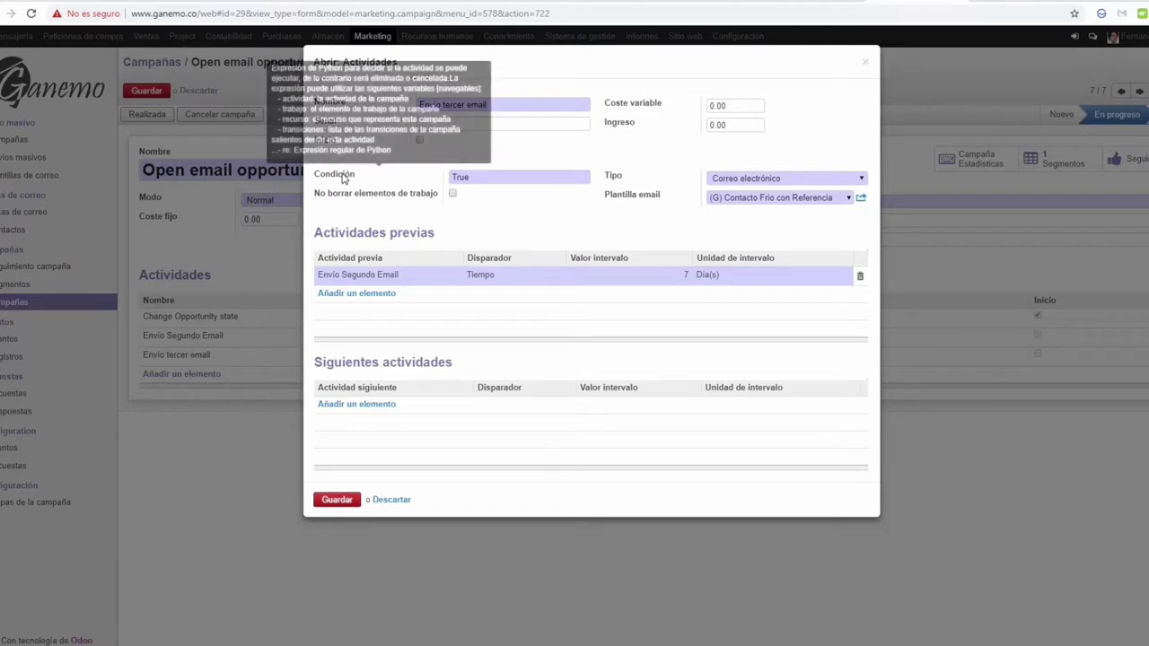
click(491, 179)
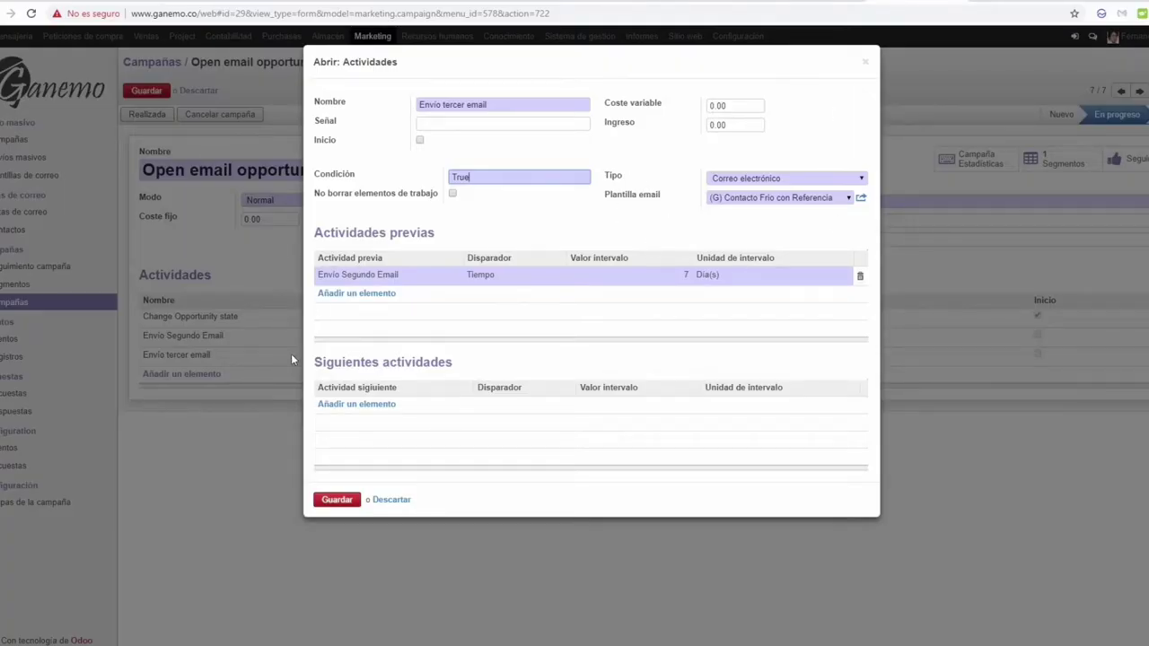
double_click(499, 173)
mouse_move(391, 176)
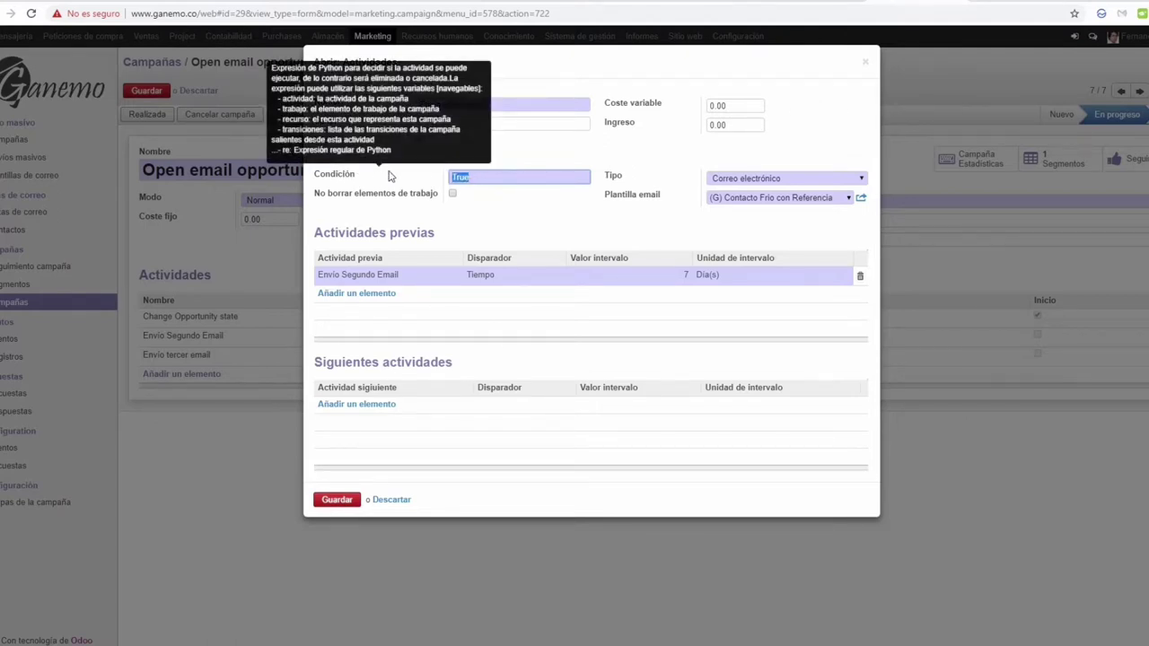
click(473, 177)
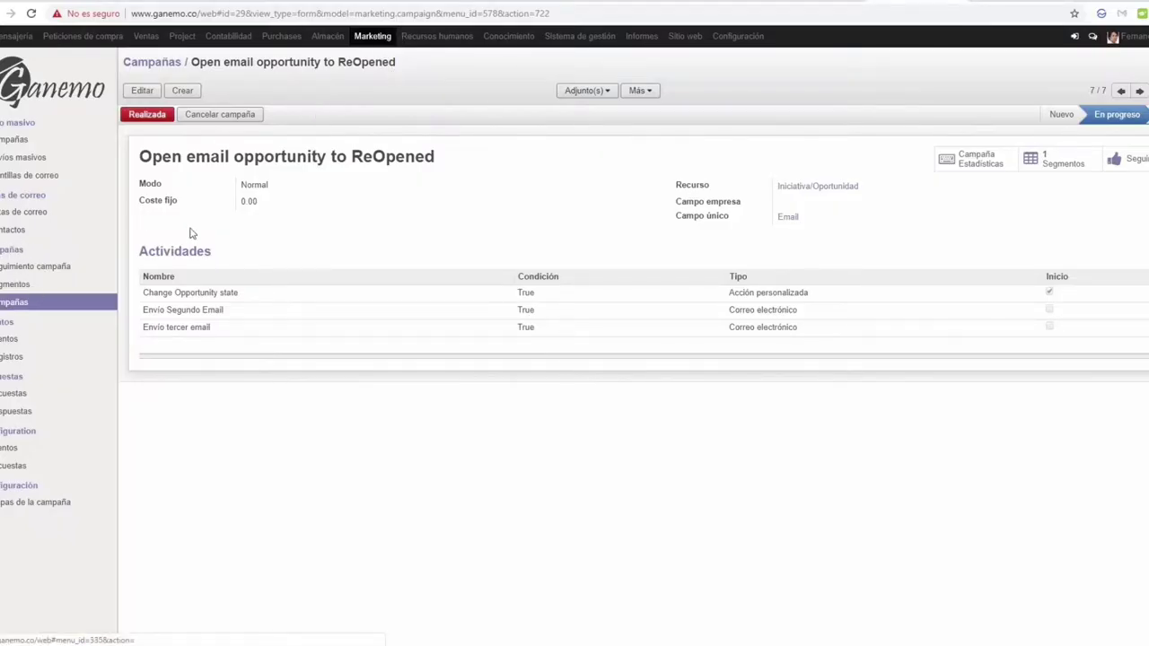
- Open the campaign segment "Outsourcing Financiero Integral 1" for editing, and check its name and linked campaign
click(25, 289)
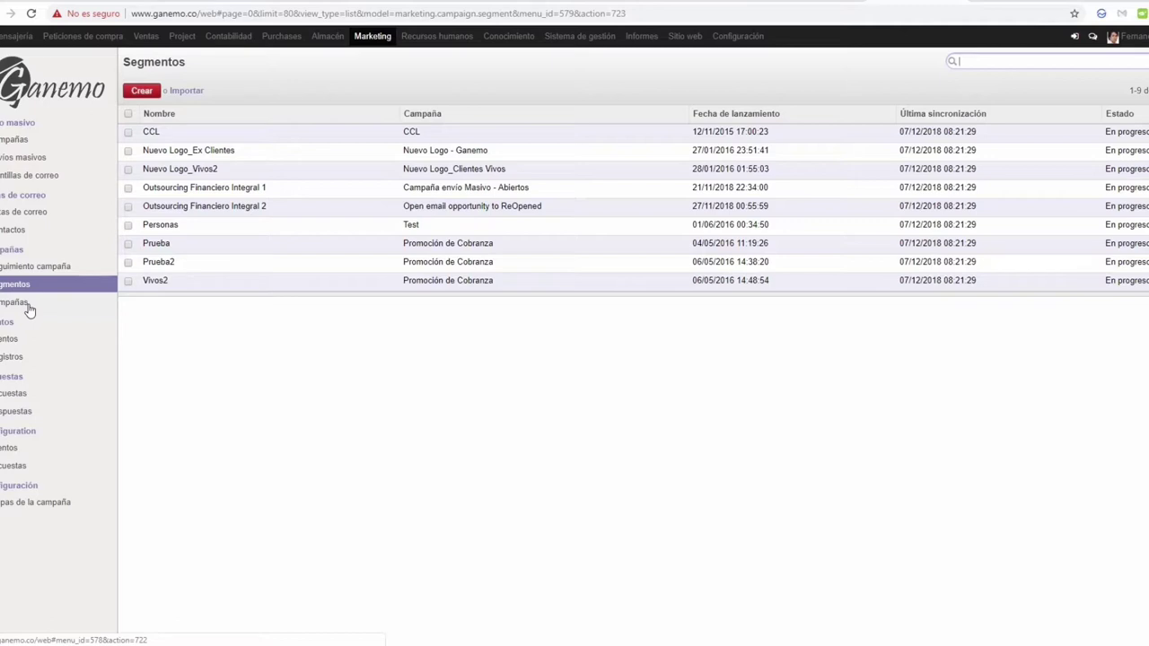
click(182, 190)
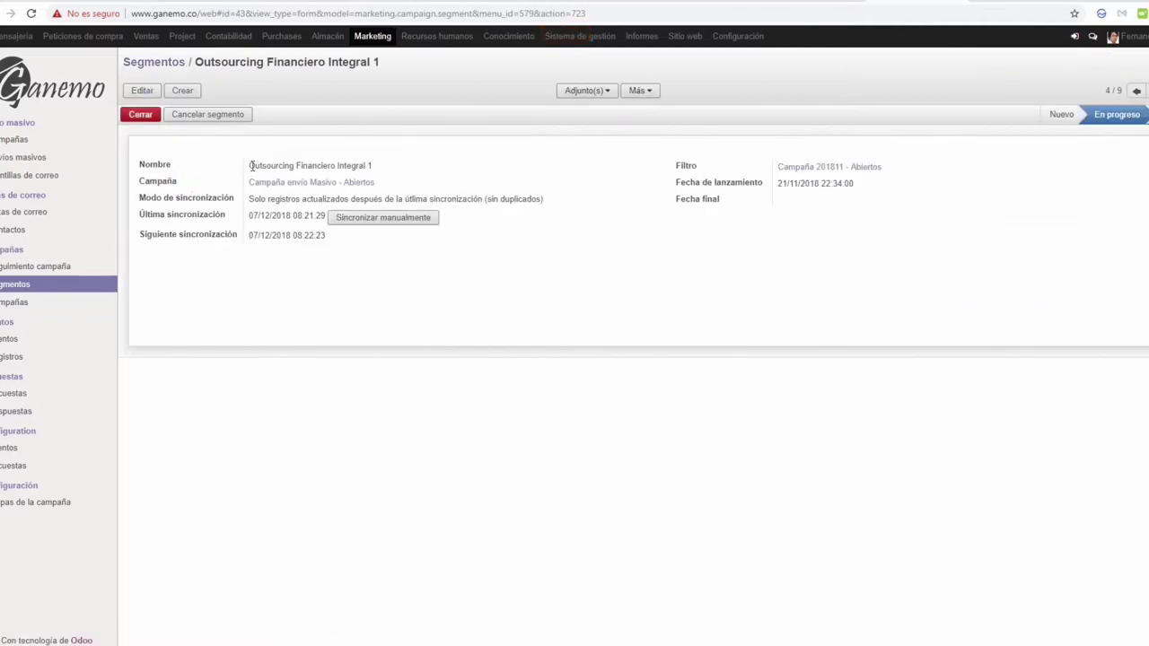
drag(250, 165, 371, 167)
click(142, 89)
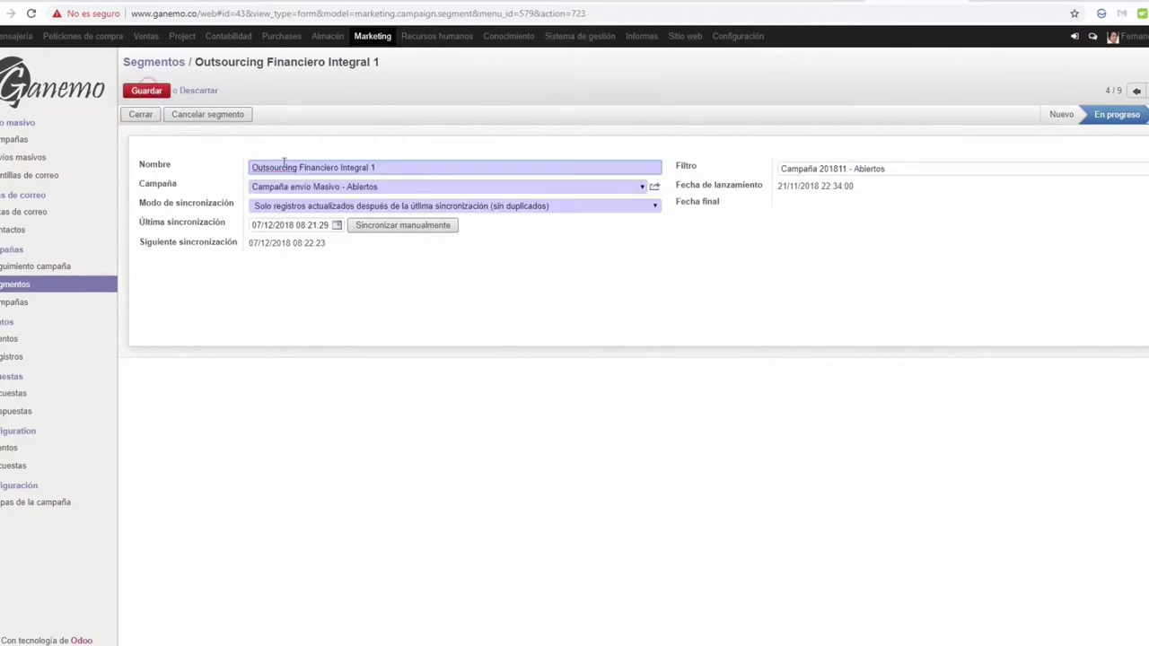
triple_click(396, 167)
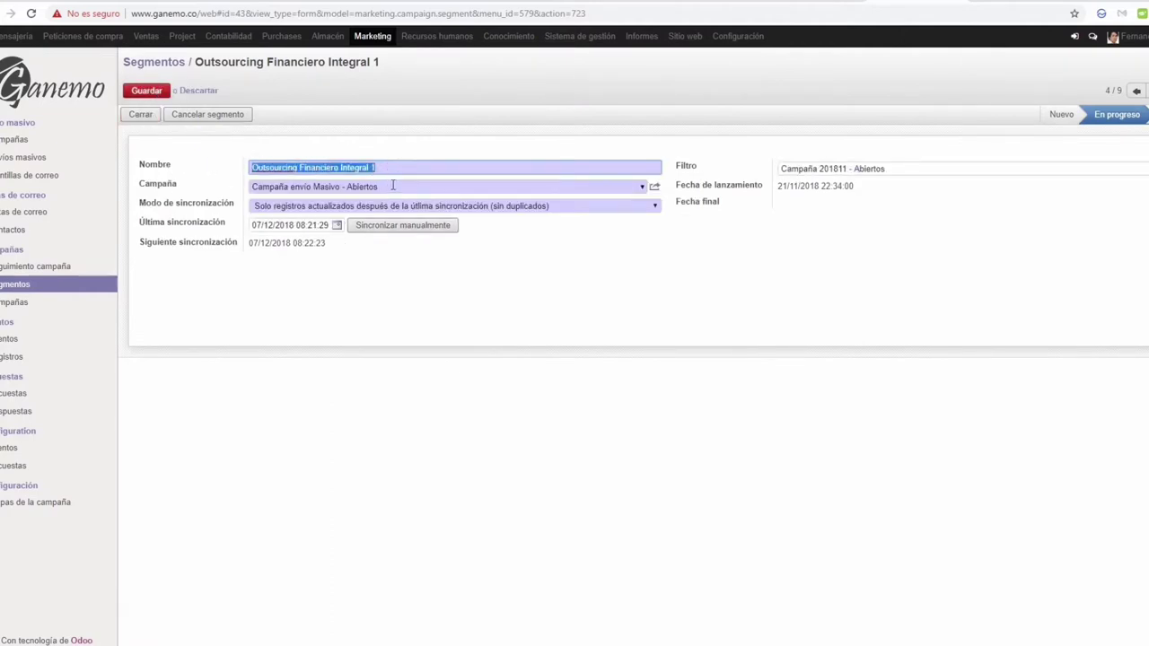
drag(393, 186, 231, 189)
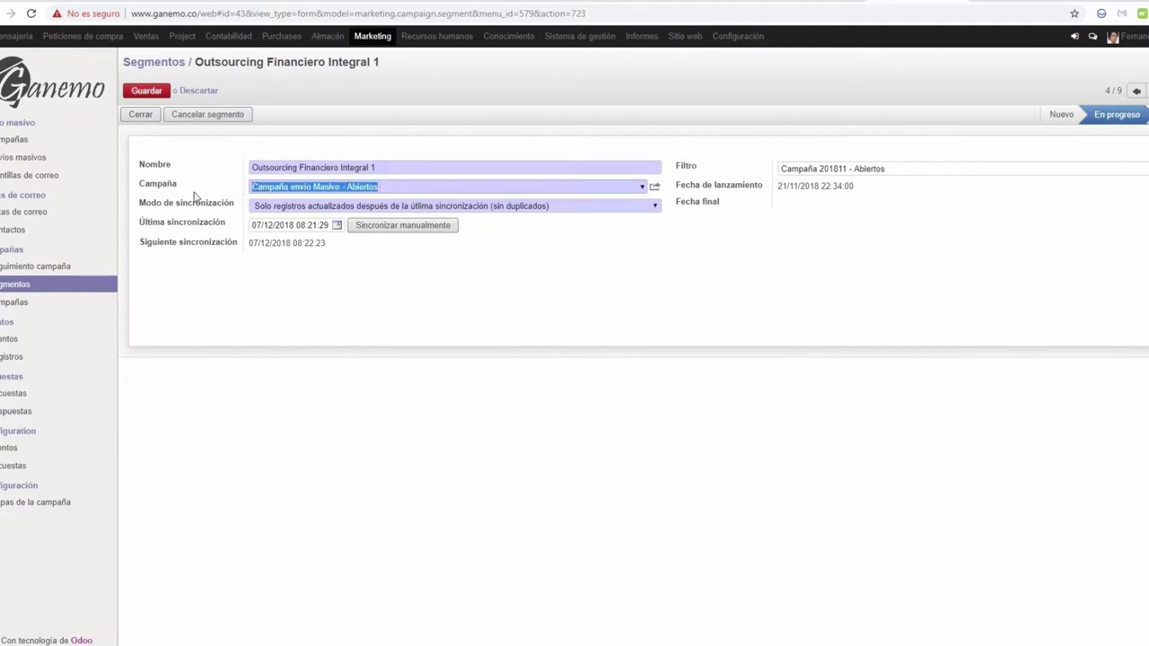
- Replace the segment's filter with "Campaña OFI 201811 - Abiertos", searching for it by "ofi"
triple_click(905, 169)
key(BackSpace)
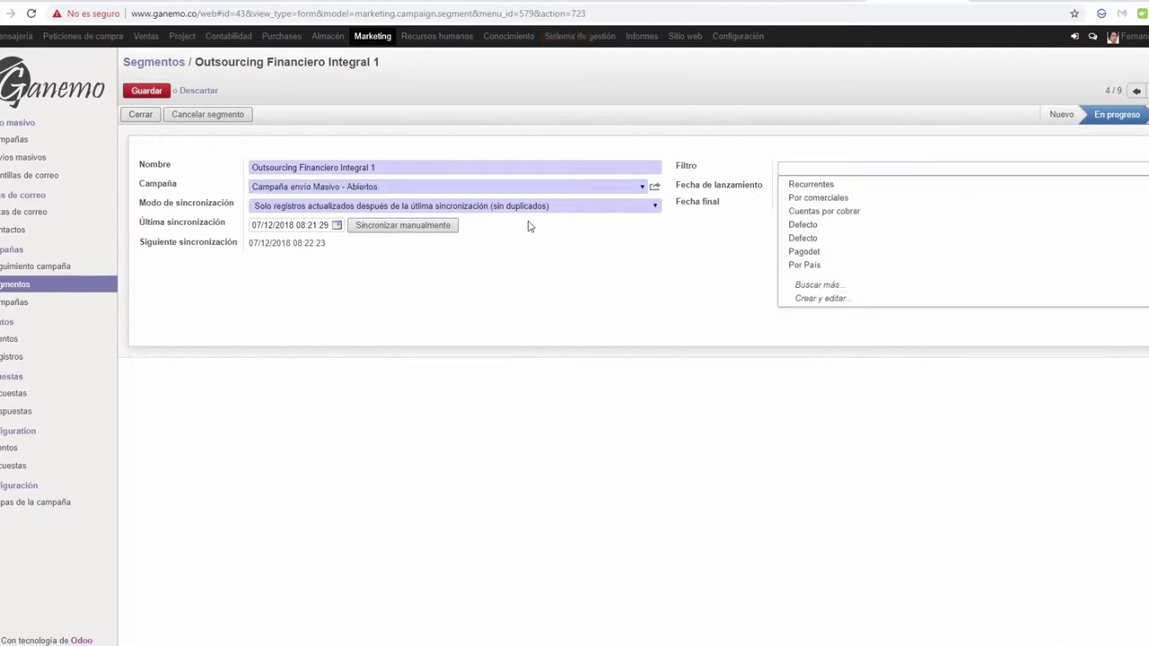
key(Up)
key(Up)
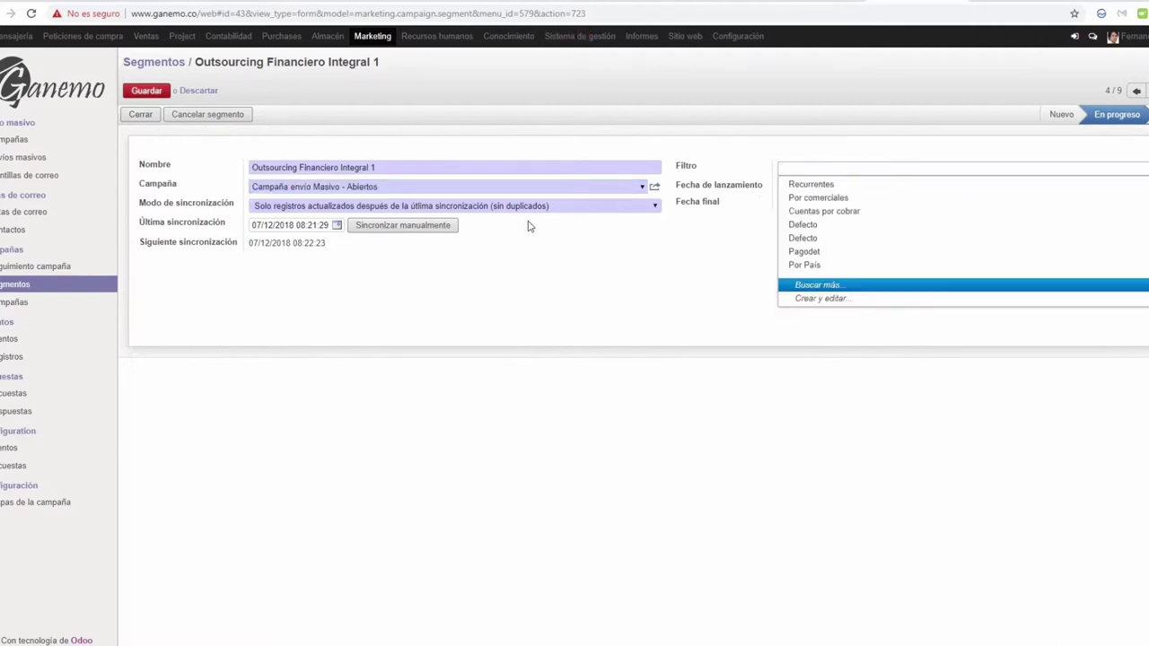
text(ofi)
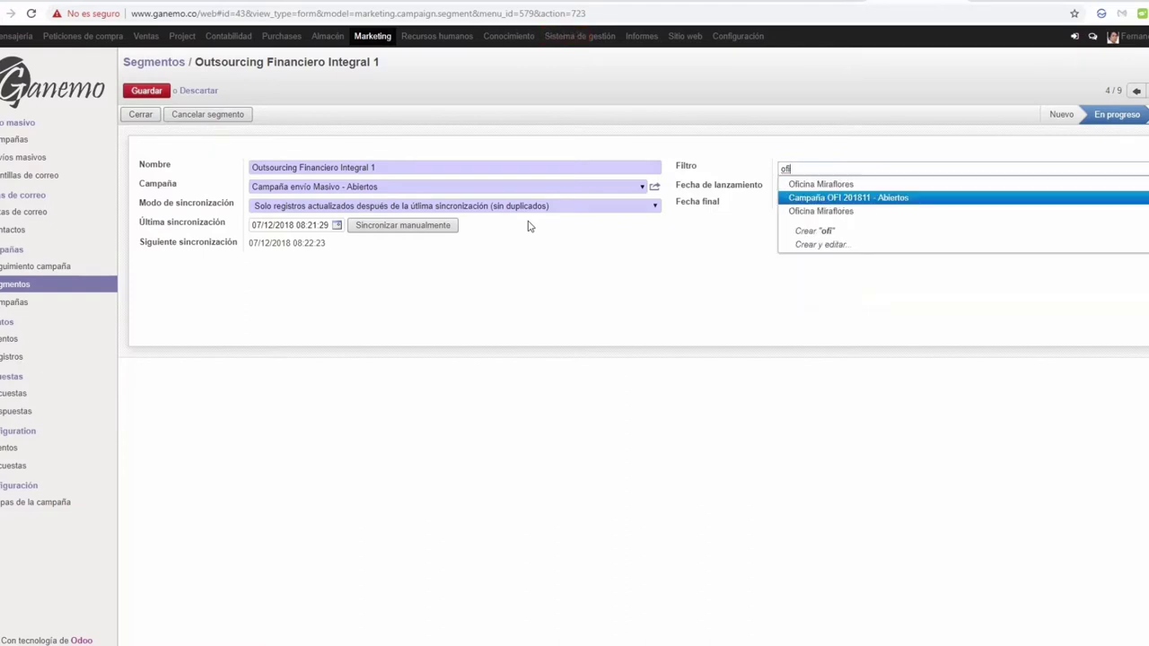
key(Return)
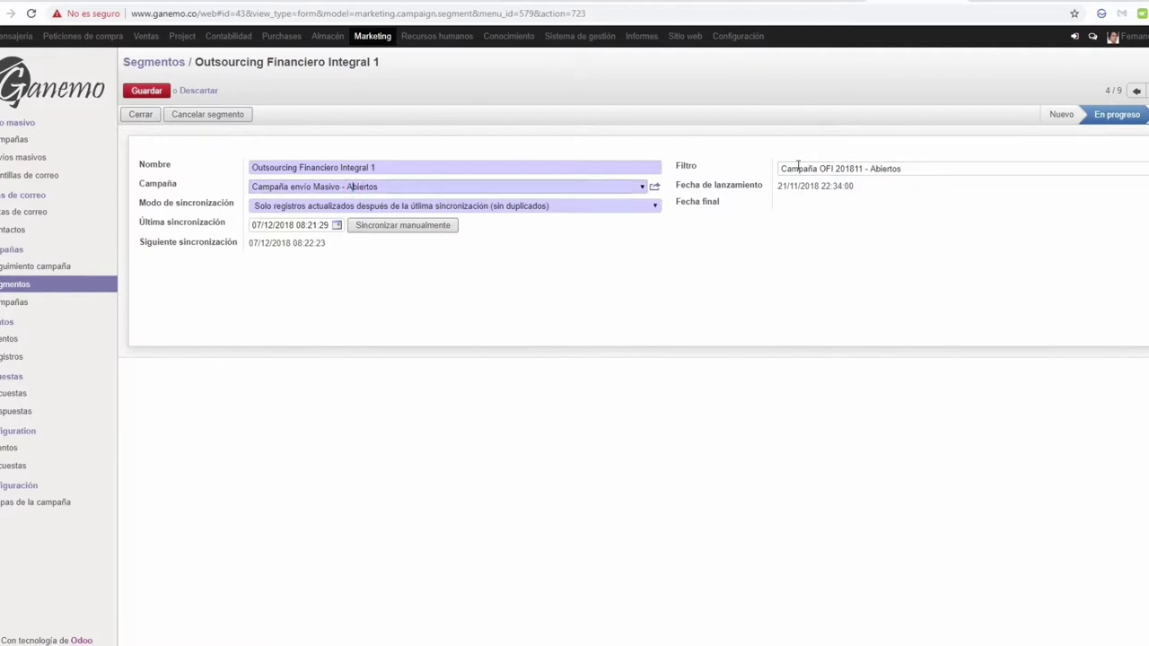
- Keep the segment's sync mode at "Solo registros actualizados después de la última sincronización (sin duplicados)", synchronize it manually and save
click(859, 169)
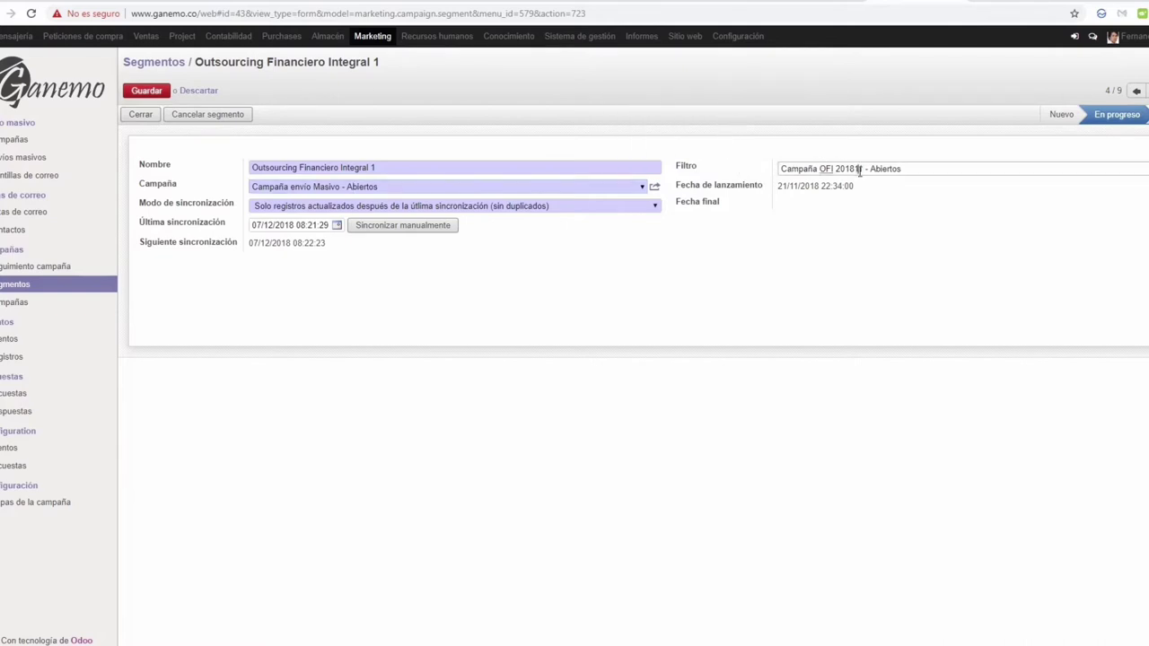
drag(910, 169, 770, 173)
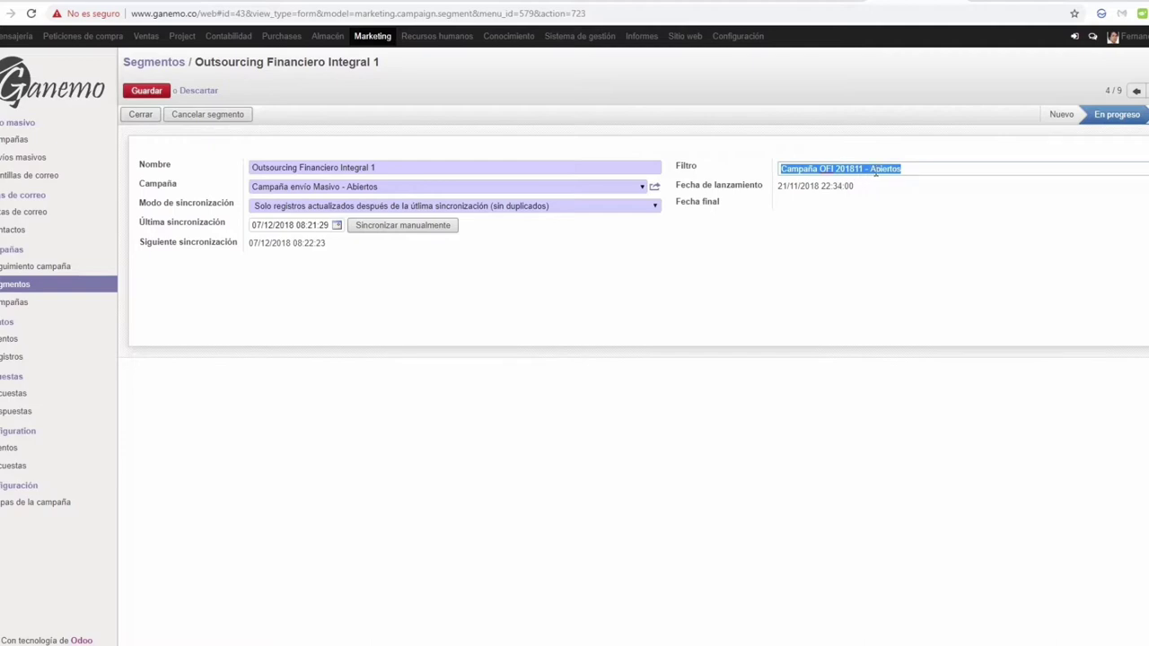
click(825, 187)
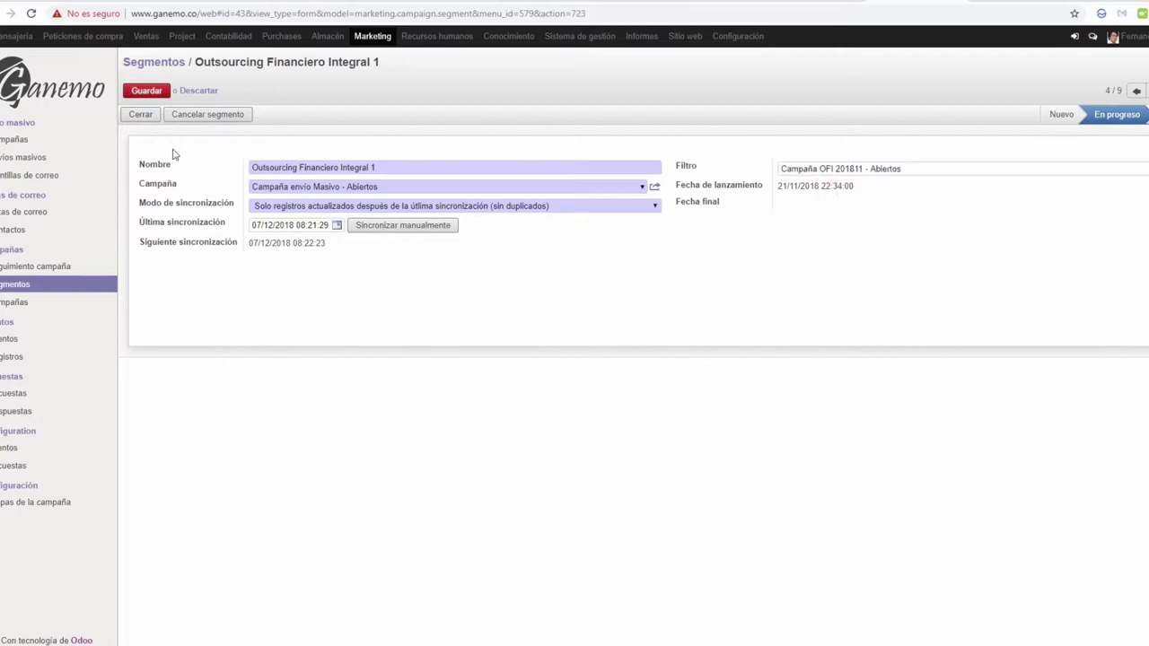
click(289, 208)
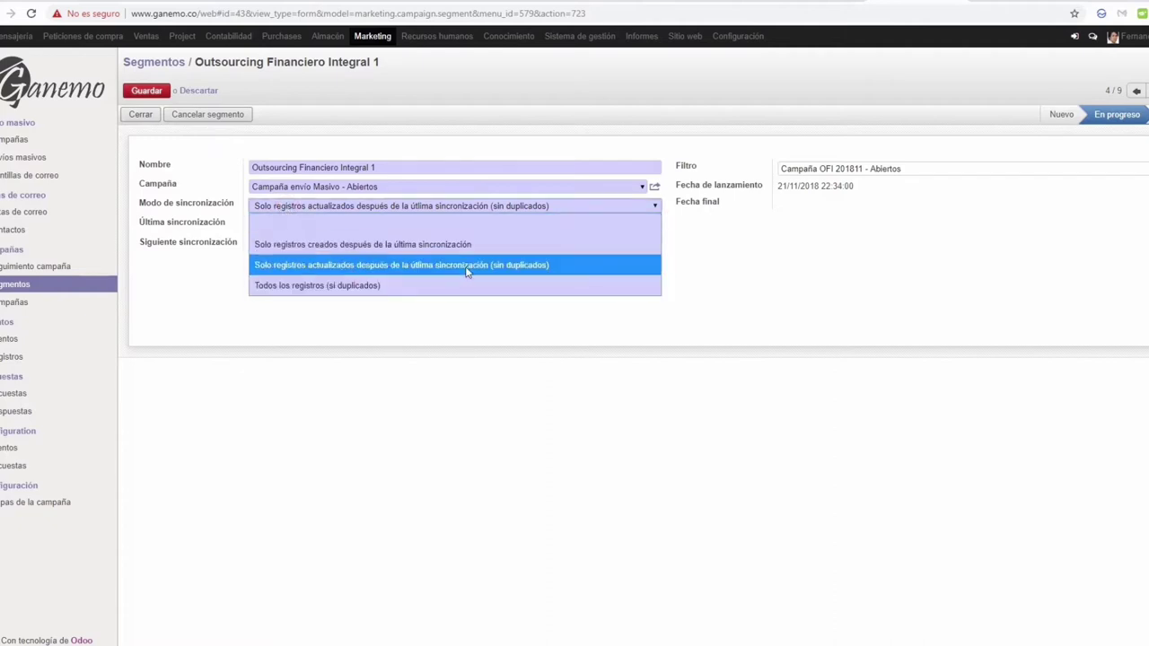
click(502, 267)
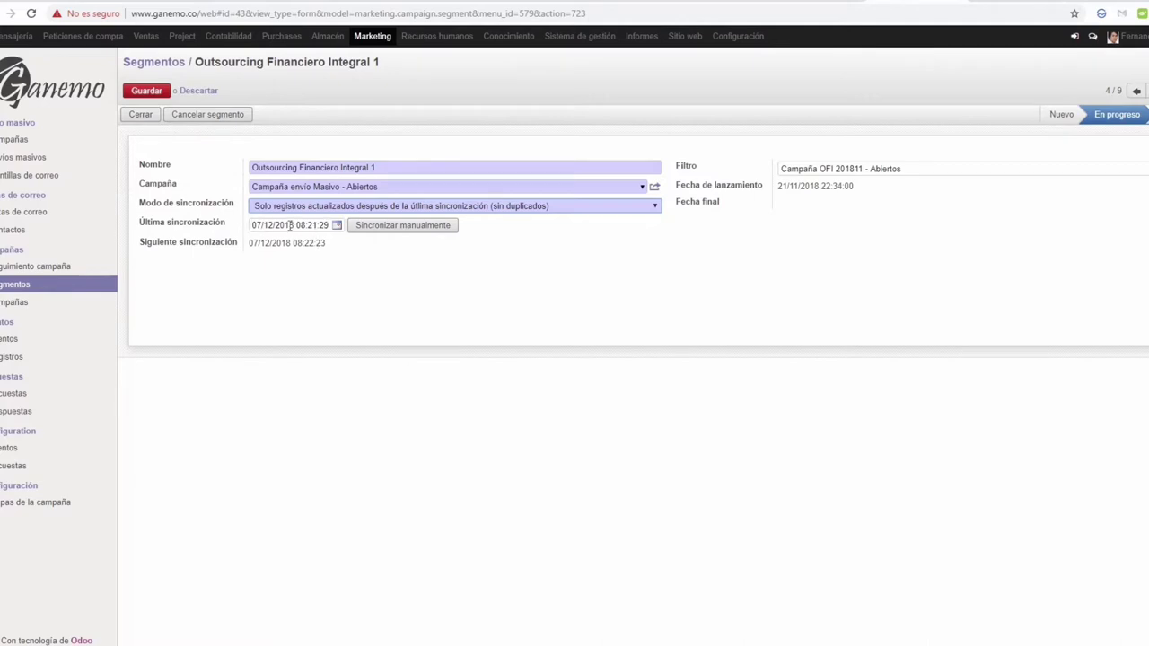
click(410, 226)
click(148, 92)
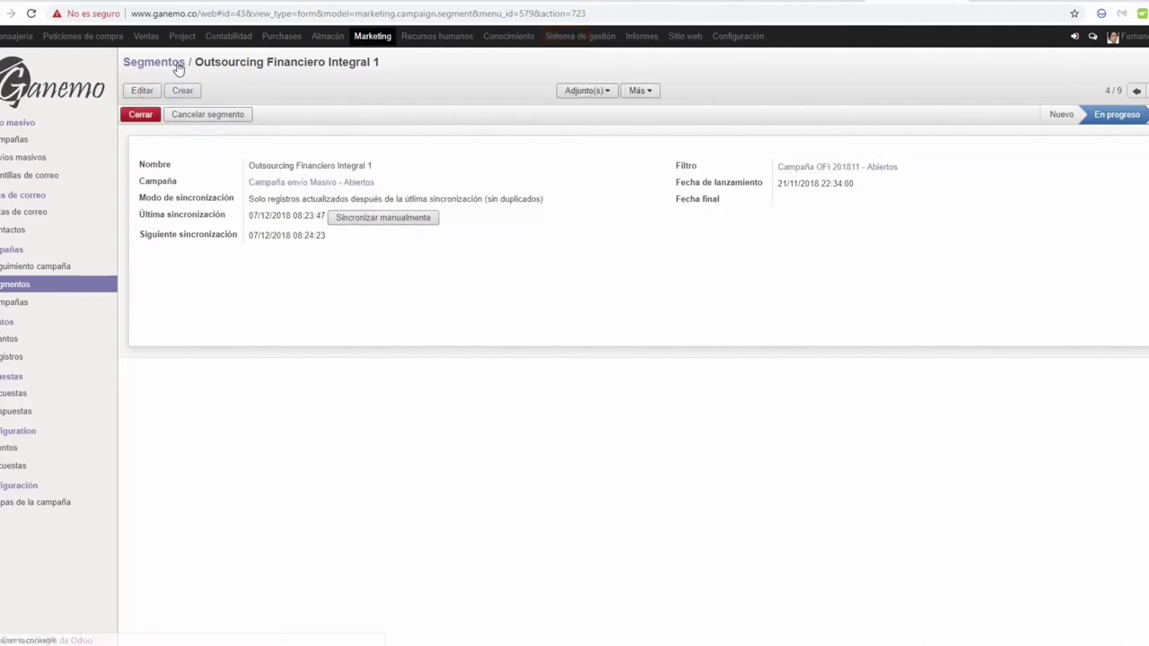
- Open the campaign segment "Outsourcing Financiero Integral 2" for editing and check its linked campaign
click(176, 64)
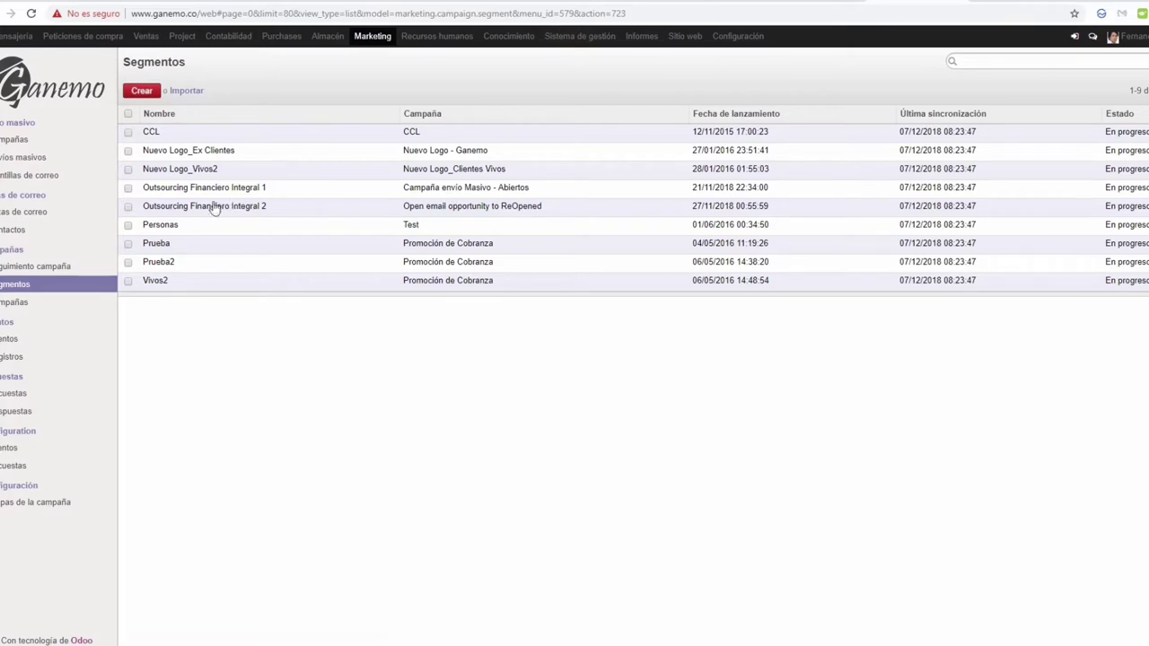
click(276, 211)
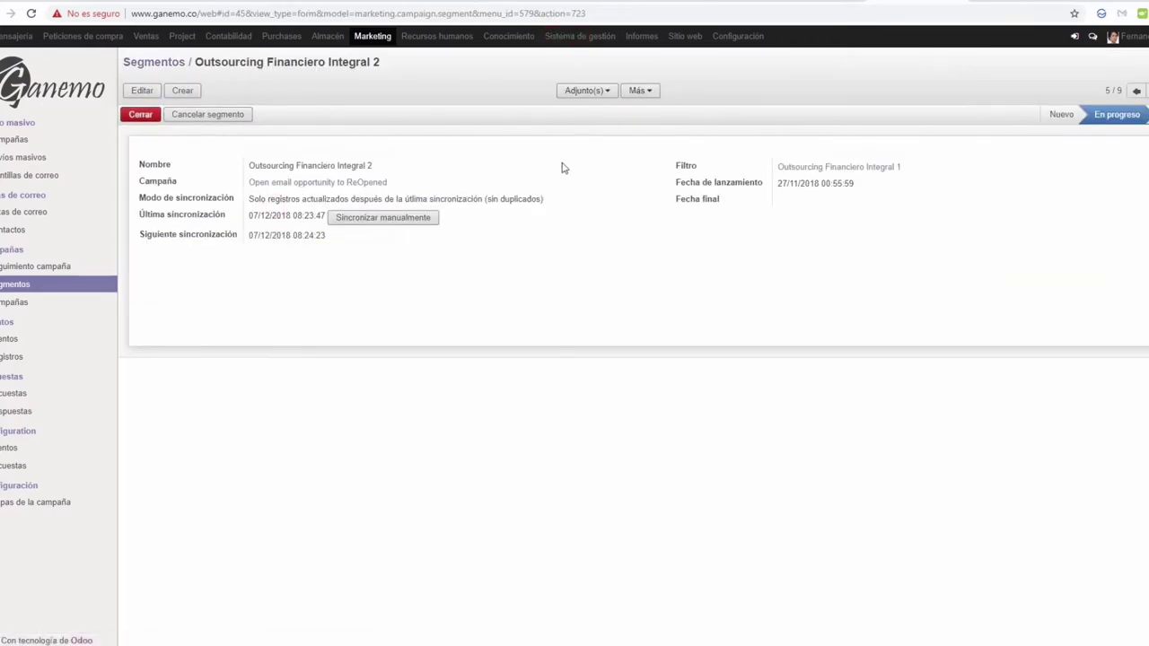
click(142, 90)
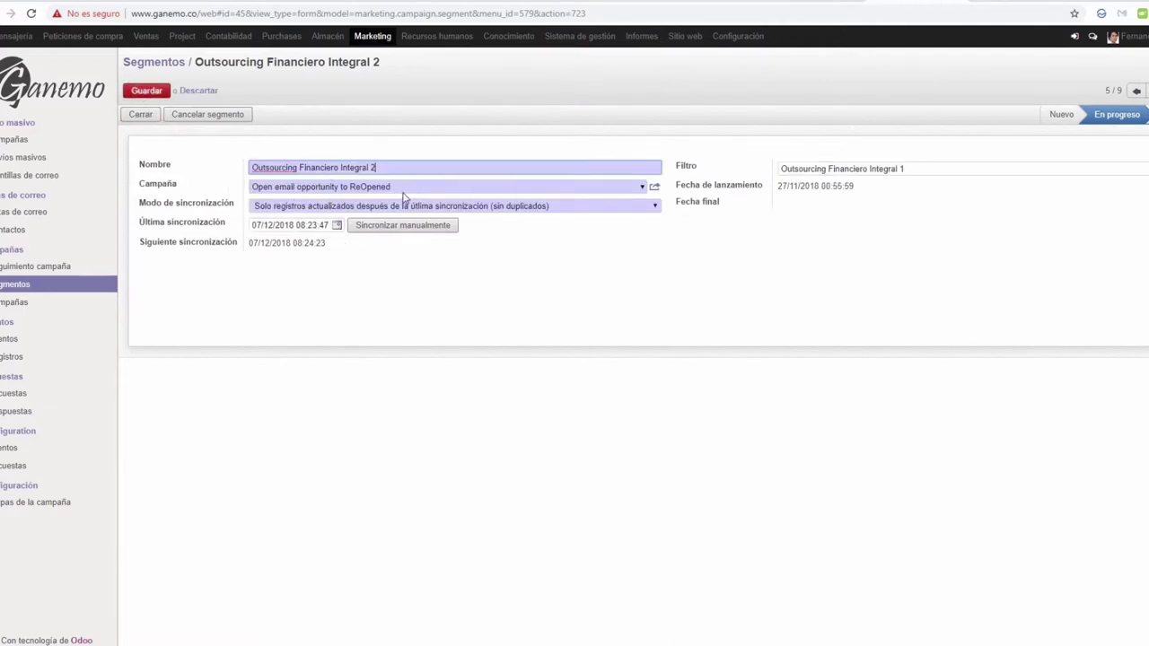
drag(405, 185, 220, 177)
click(751, 202)
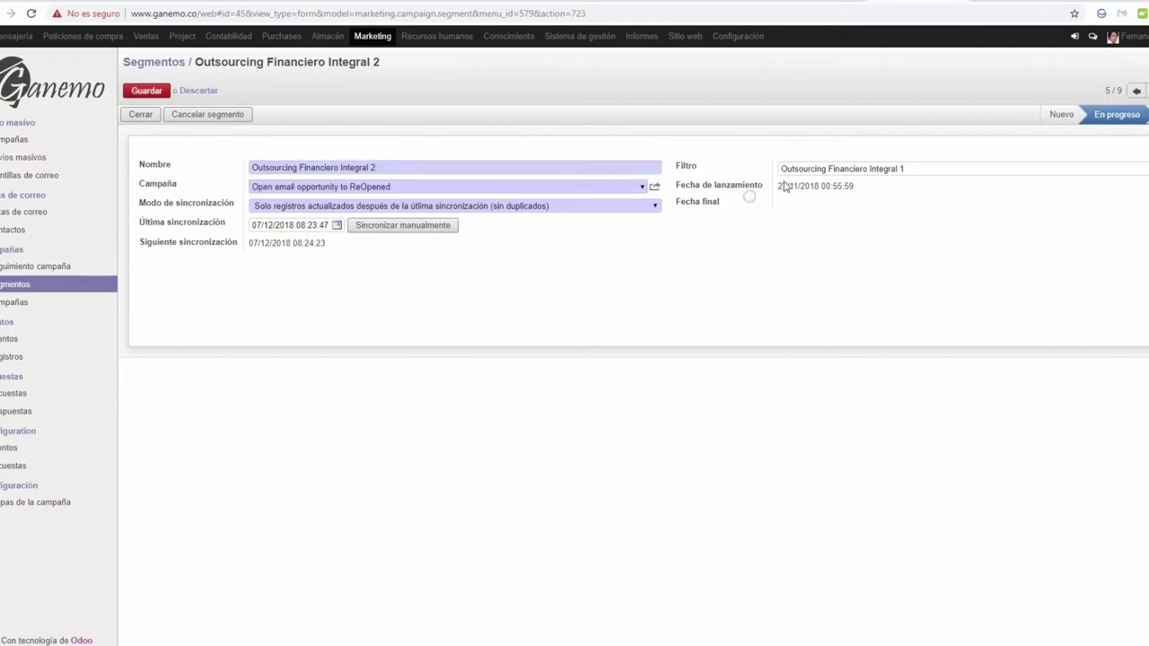
- Replace the segment's filter with "Opened", searching for it by "opene"
click(890, 170)
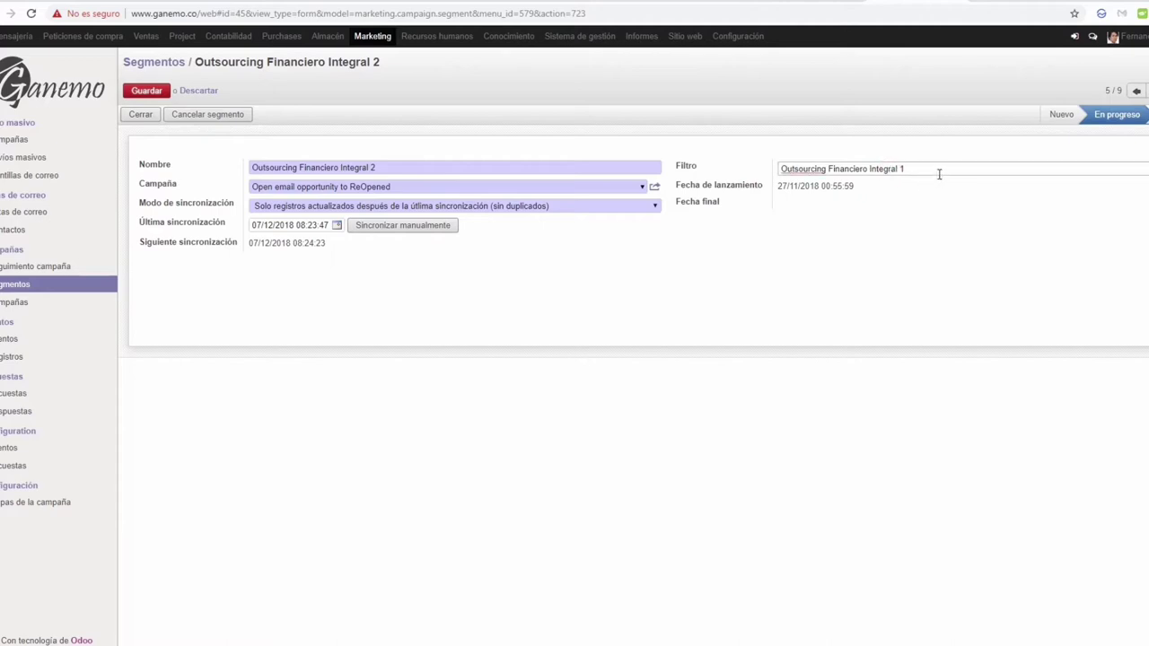
triple_click(934, 167)
text(opene)
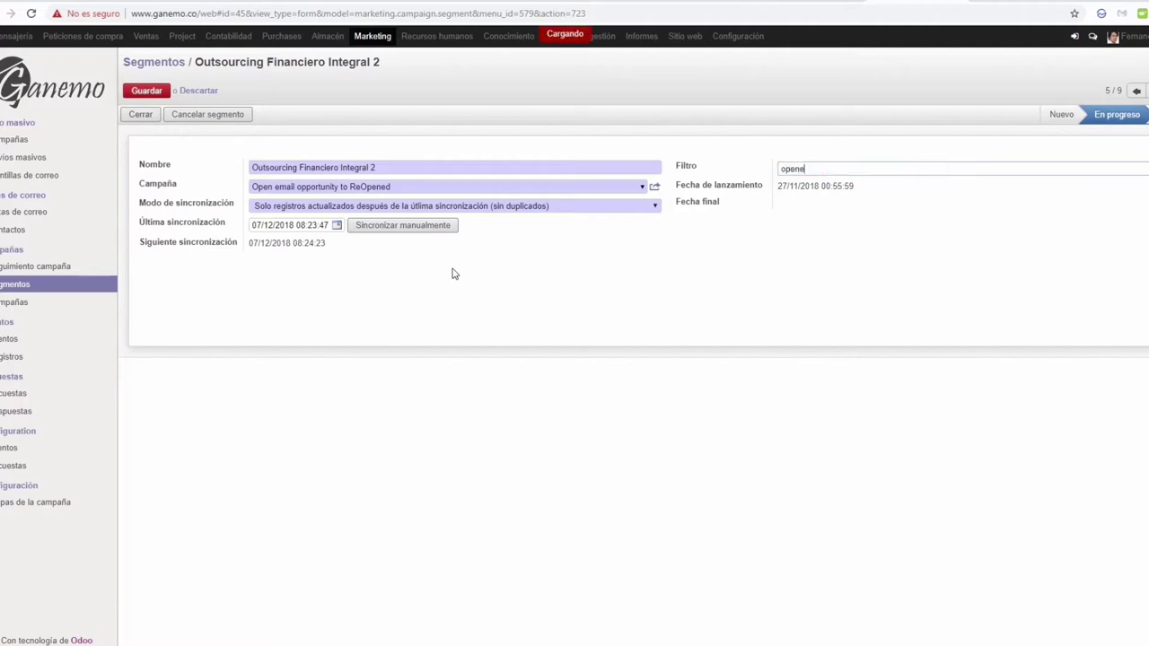
key(Return)
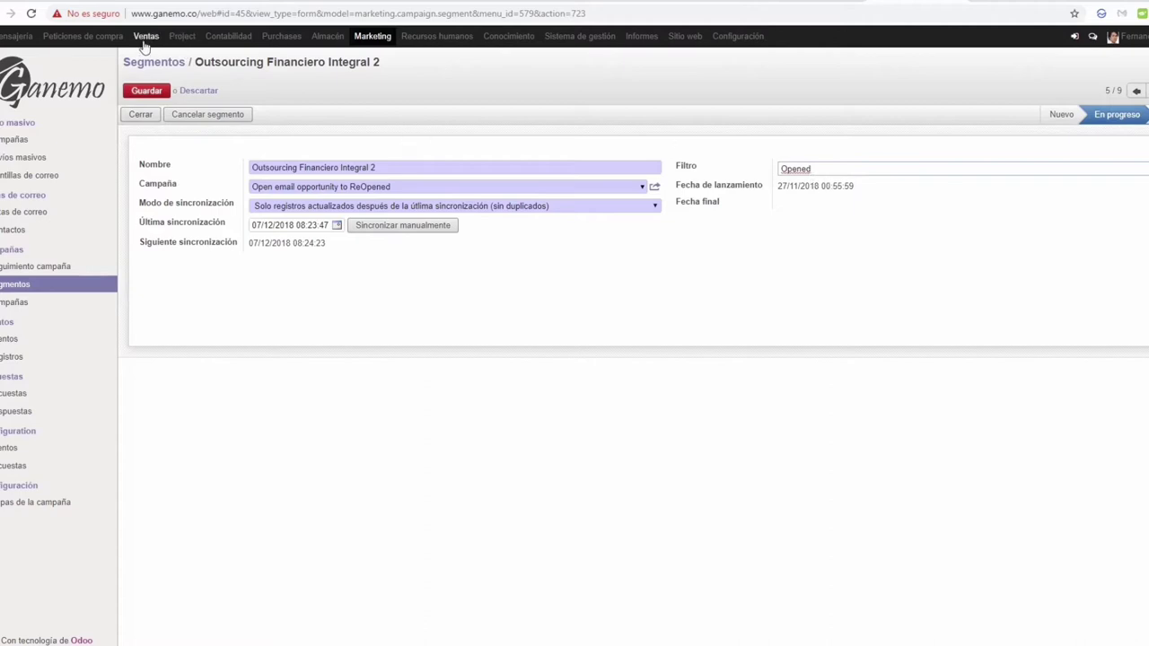
- Keep this segment's sync mode on updated records only, without duplicates, and save "Outsourcing Financiero Integral 2"
click(468, 206)
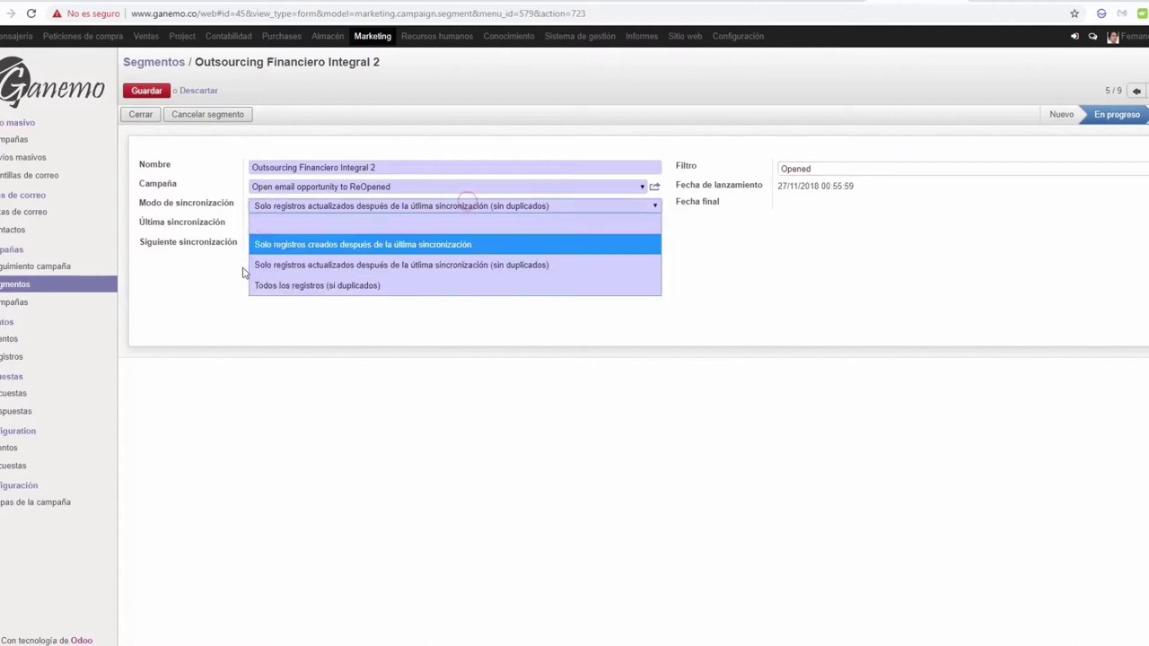
click(514, 266)
click(151, 93)
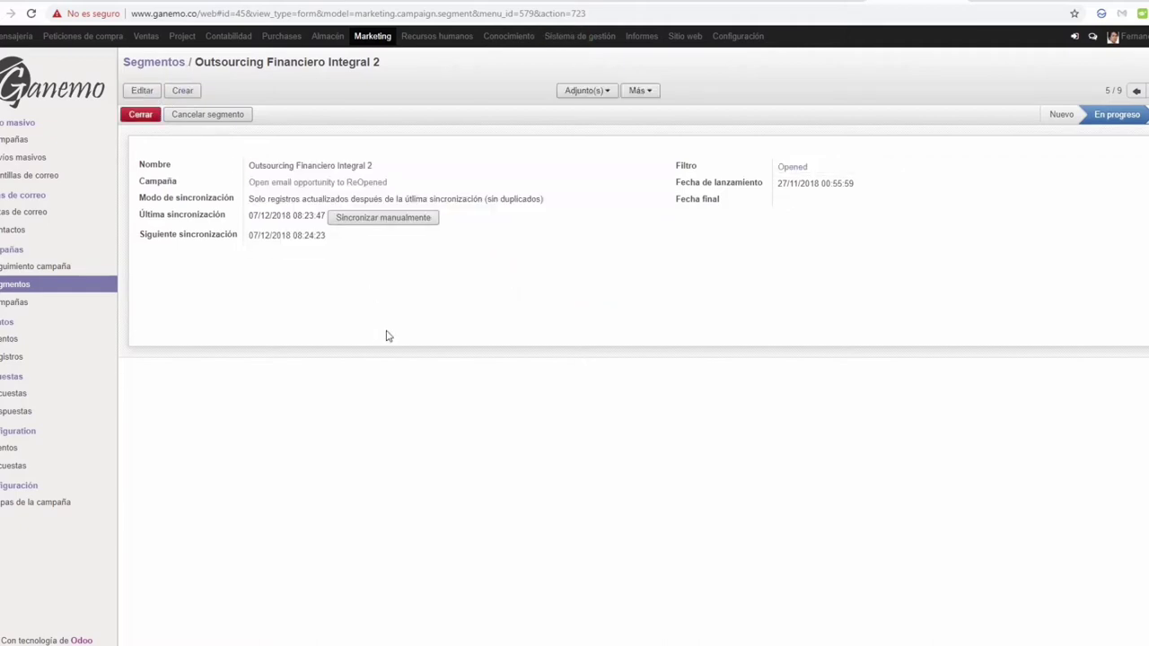
- Switch to the campaign plan in Google Sheets, review its step 5 on "Seguimiento de Campaña", and return to Odoo
key(ctrl+Tab)
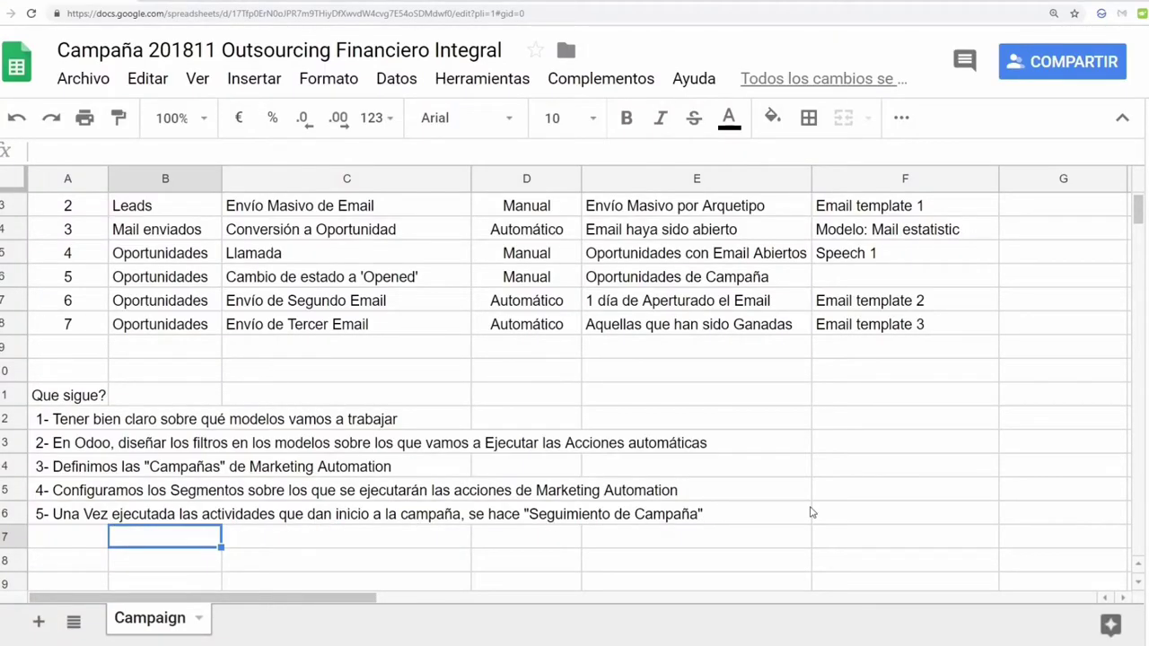
click(838, 515)
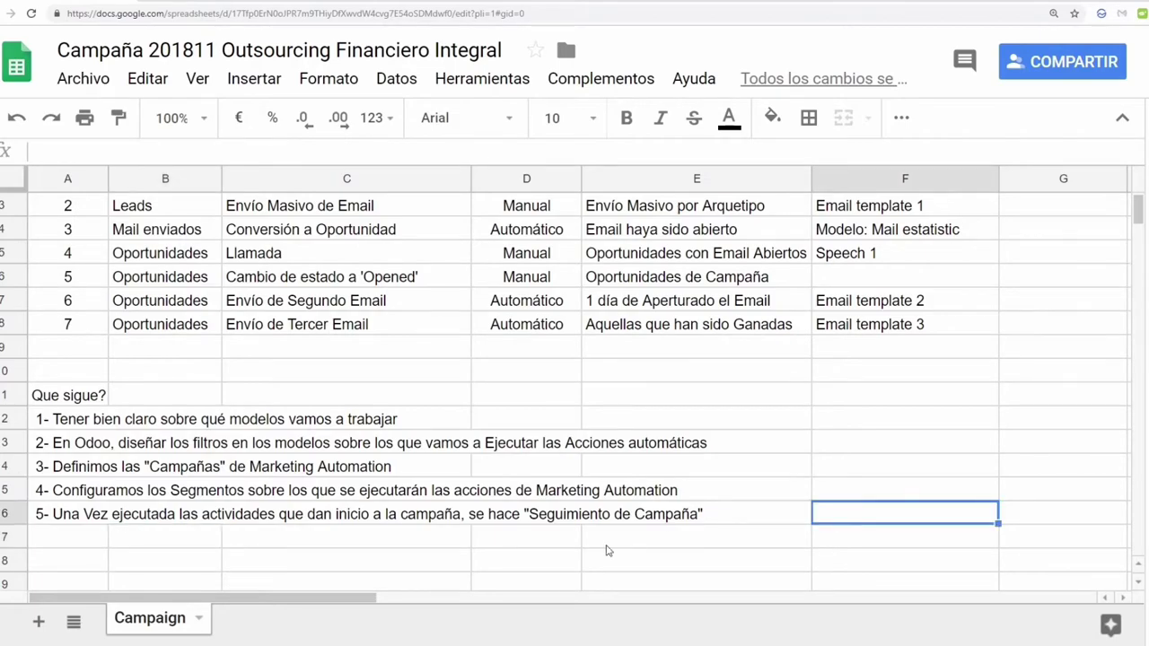
key(ctrl+Tab)
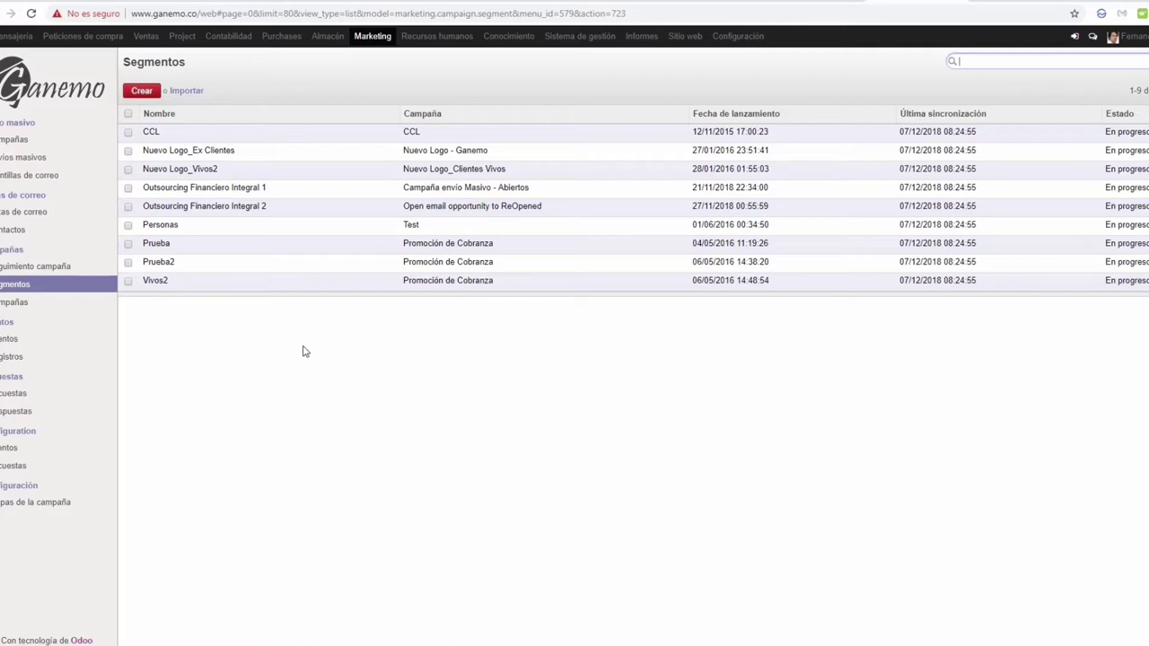
- Check the campaign follow-up against the campaign list, and examine the records grouped under "Campaña envío Masivo - Abiertos"
click(30, 272)
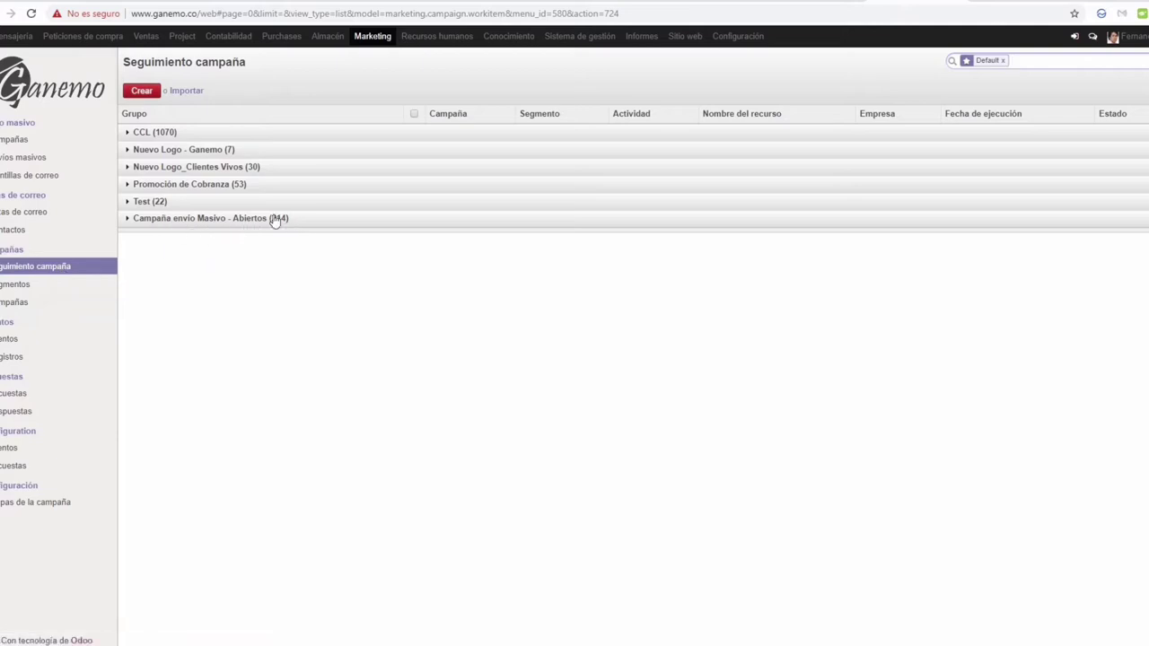
click(27, 306)
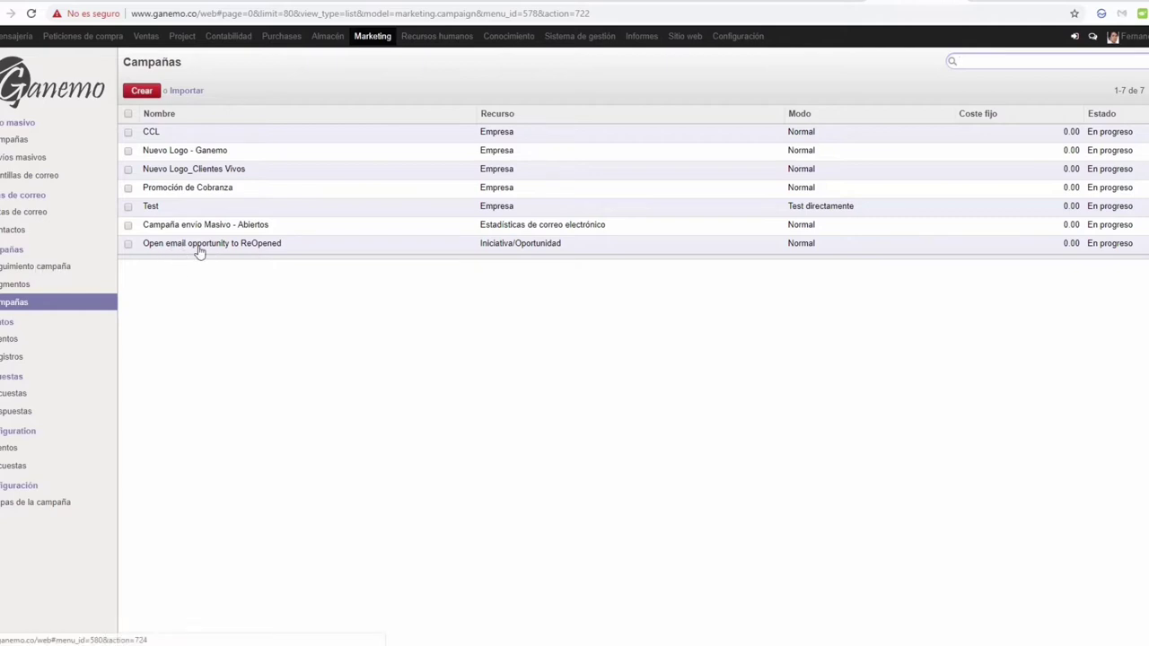
click(60, 273)
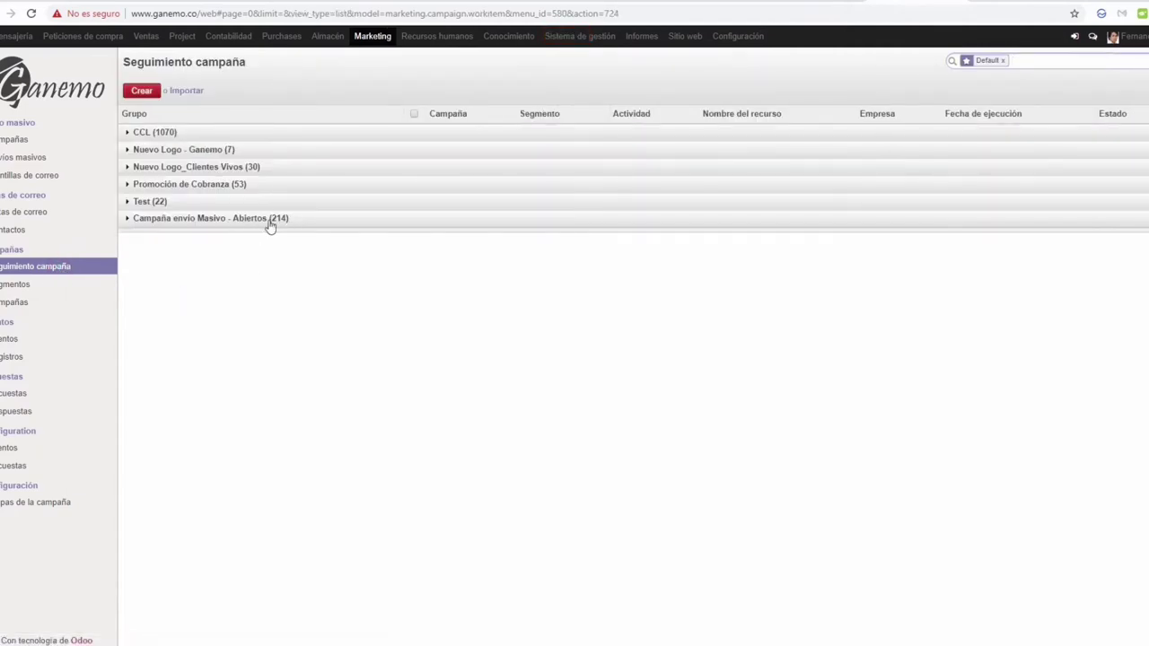
click(270, 225)
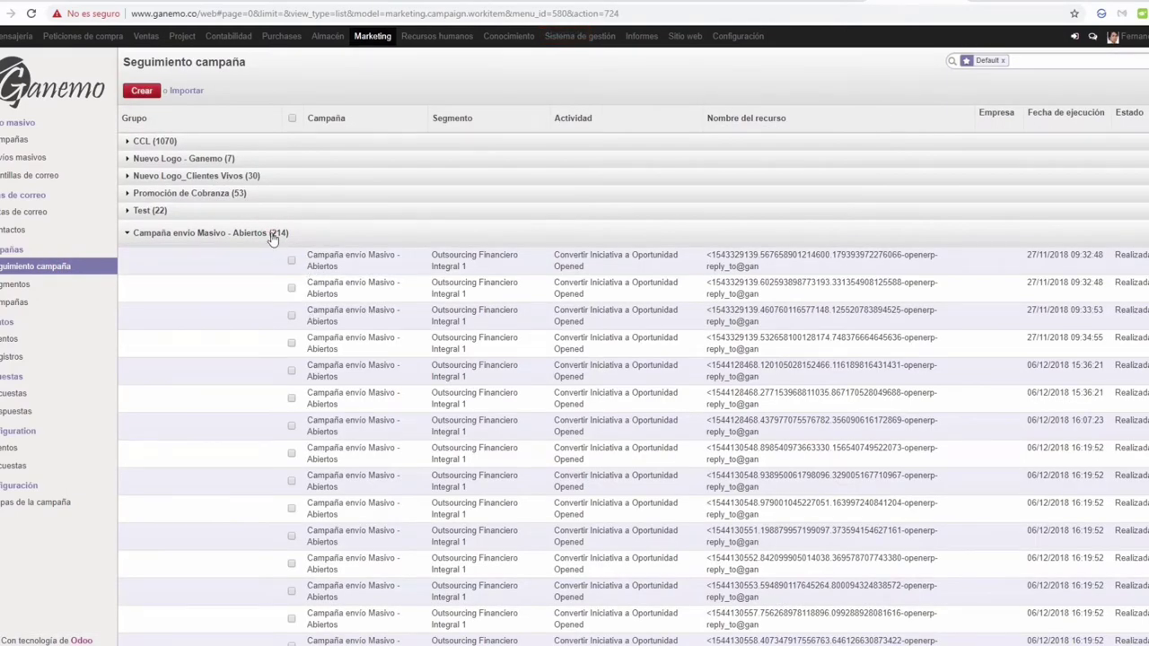
click(272, 231)
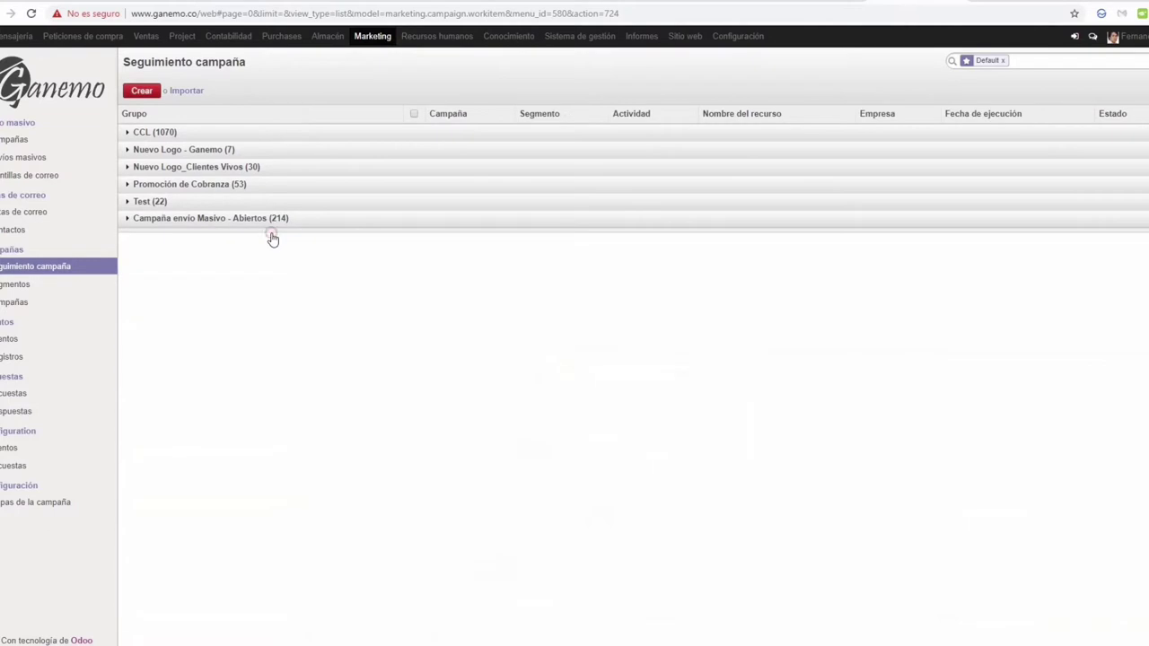
- Review the mass mailings and open "La gestión de tu Empresa te ayuda a CRECER?" from the campaign "Outsourcing Financiero Integral 201811"
click(50, 158)
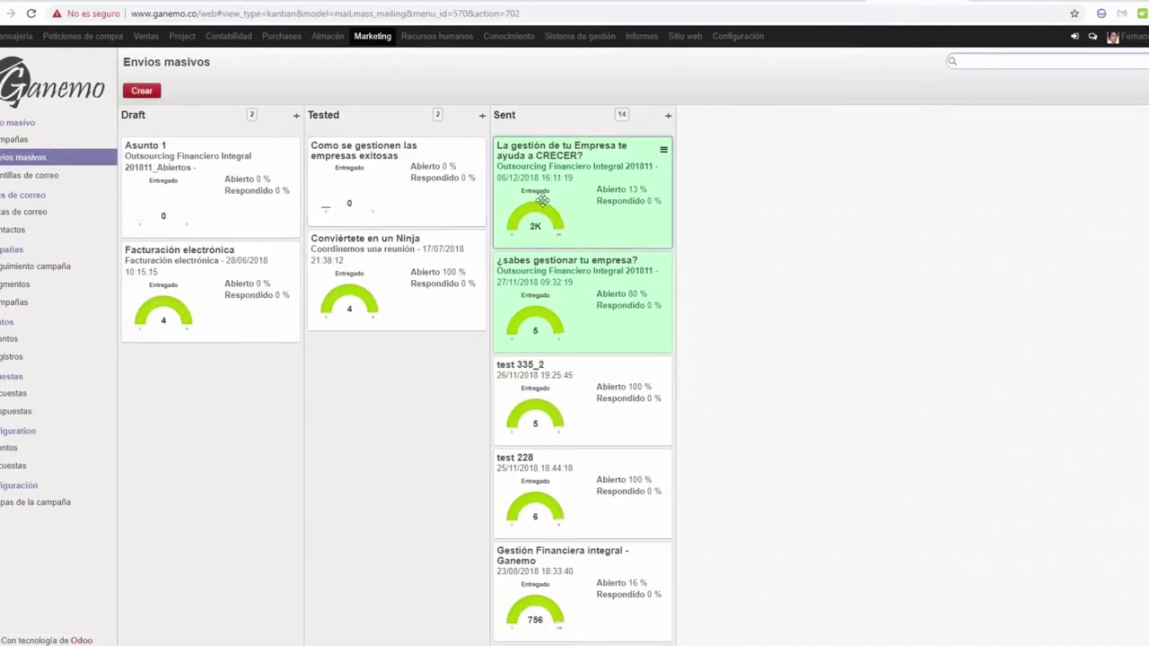
click(52, 141)
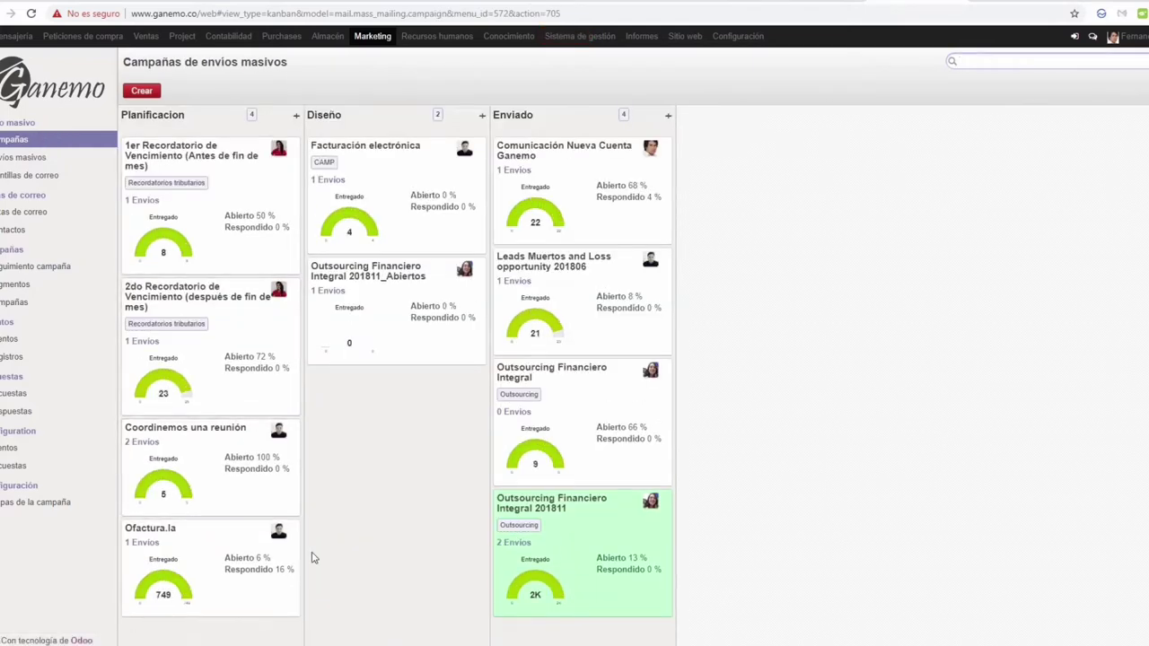
click(582, 528)
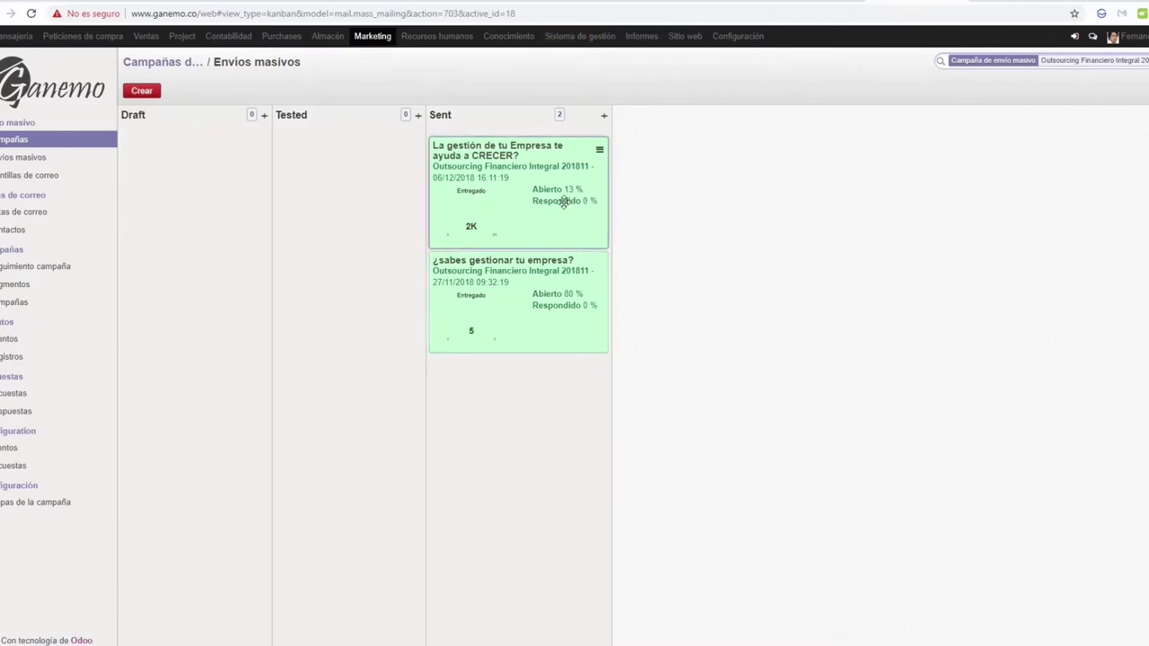
click(514, 188)
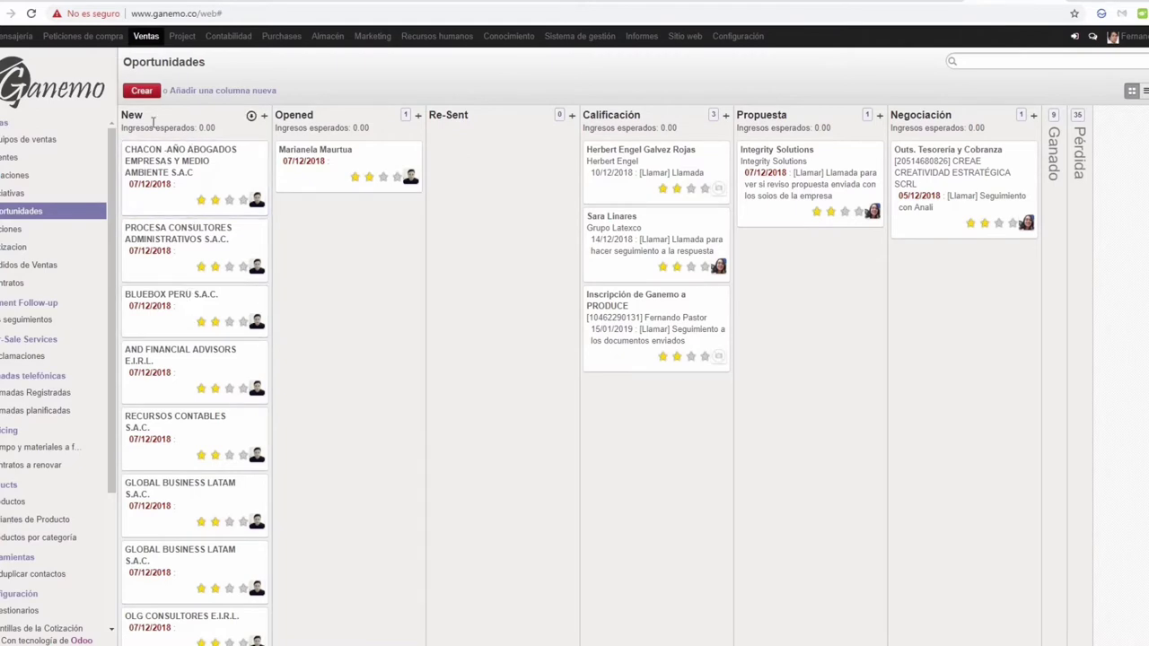
- Look through the New stage of the sales opportunities, check the grouped Iniciativas, and return to the opportunities
scroll(203, 488, down, 3)
scroll(203, 488, up, 3)
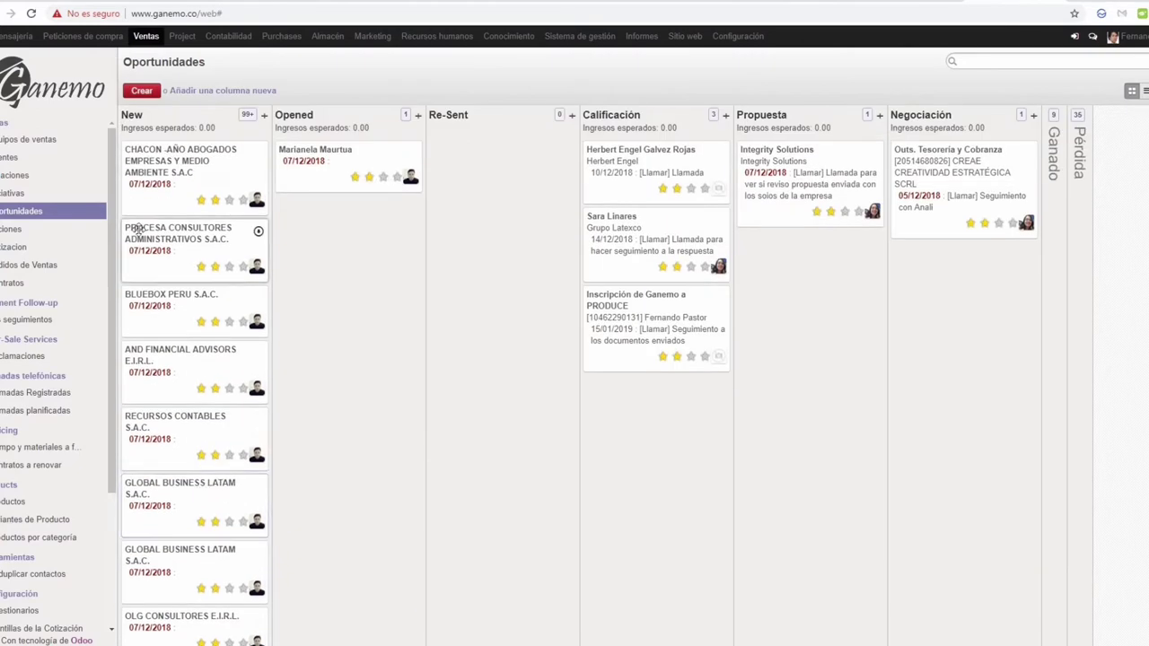
click(49, 196)
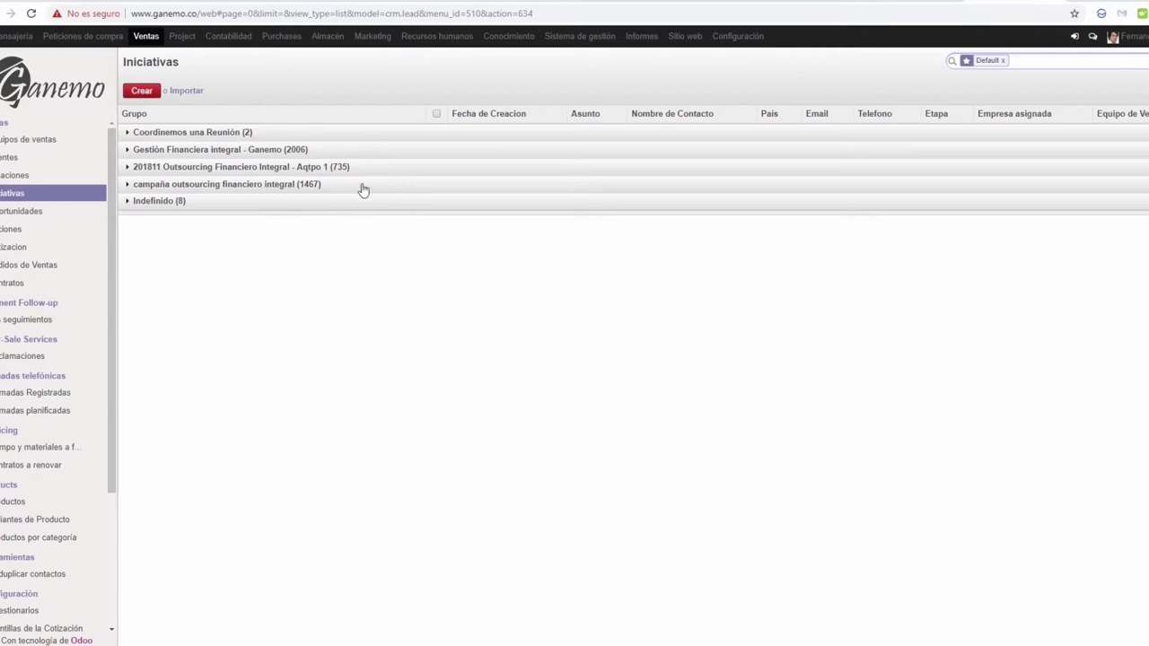
click(62, 213)
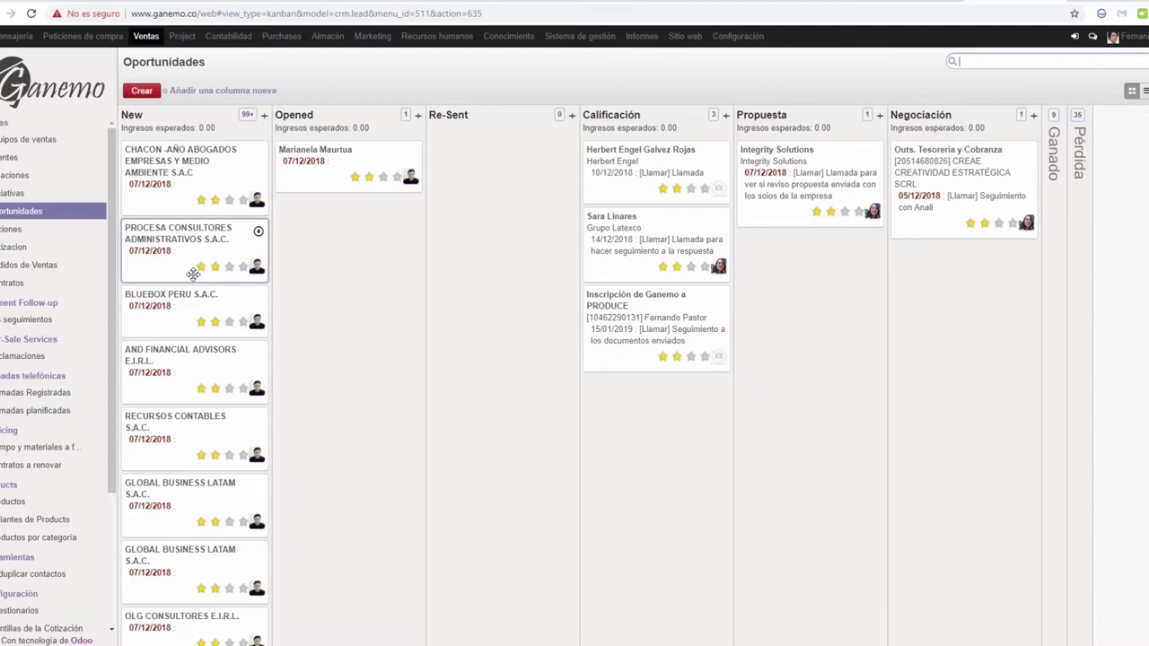
- Change the stage of the opportunity "CHACON -AÑO ABOGADOS EMPRESAS Y MEDIO AMBIENTE S.A.C" from New to Opened
click(205, 169)
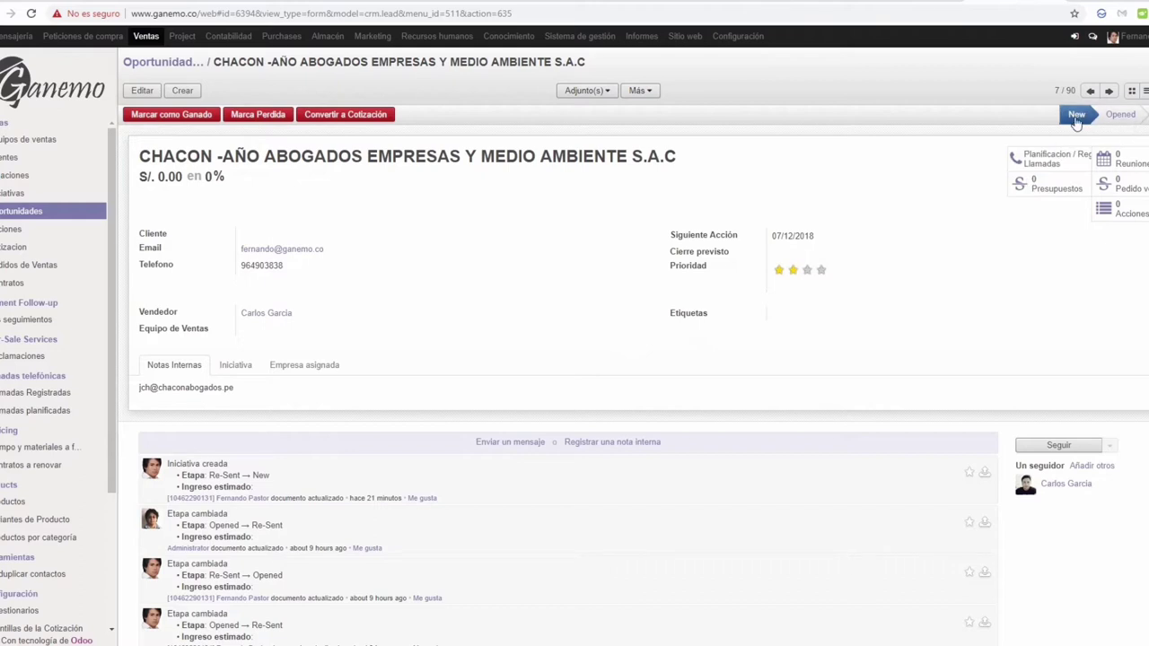
click(1117, 123)
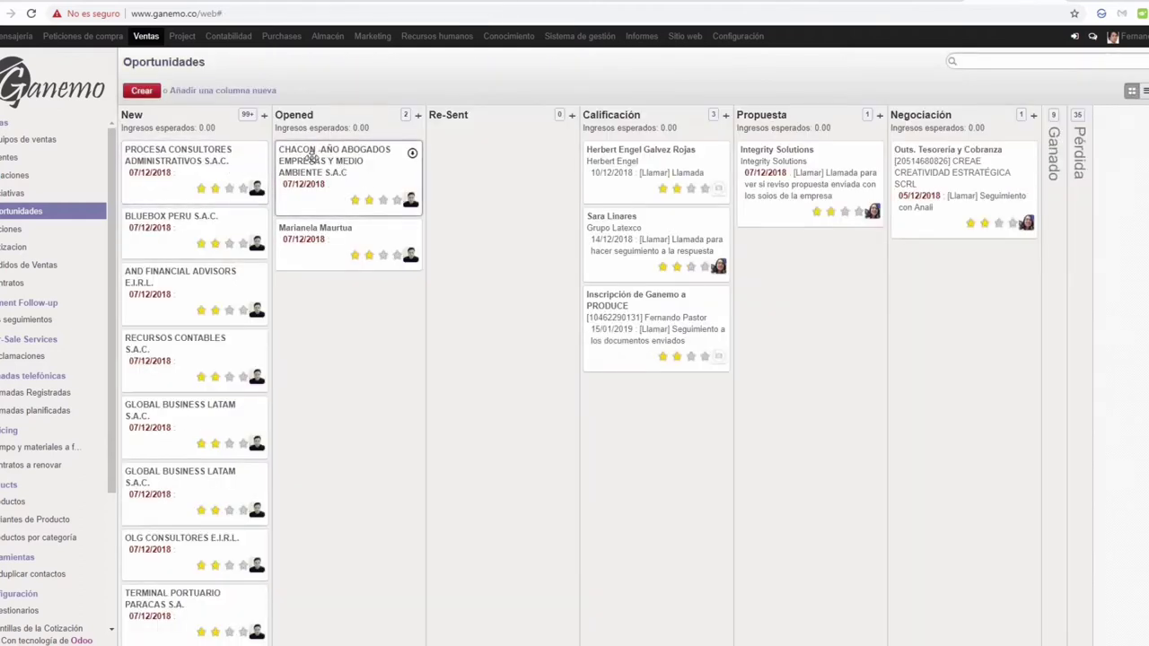
drag(316, 159, 355, 170)
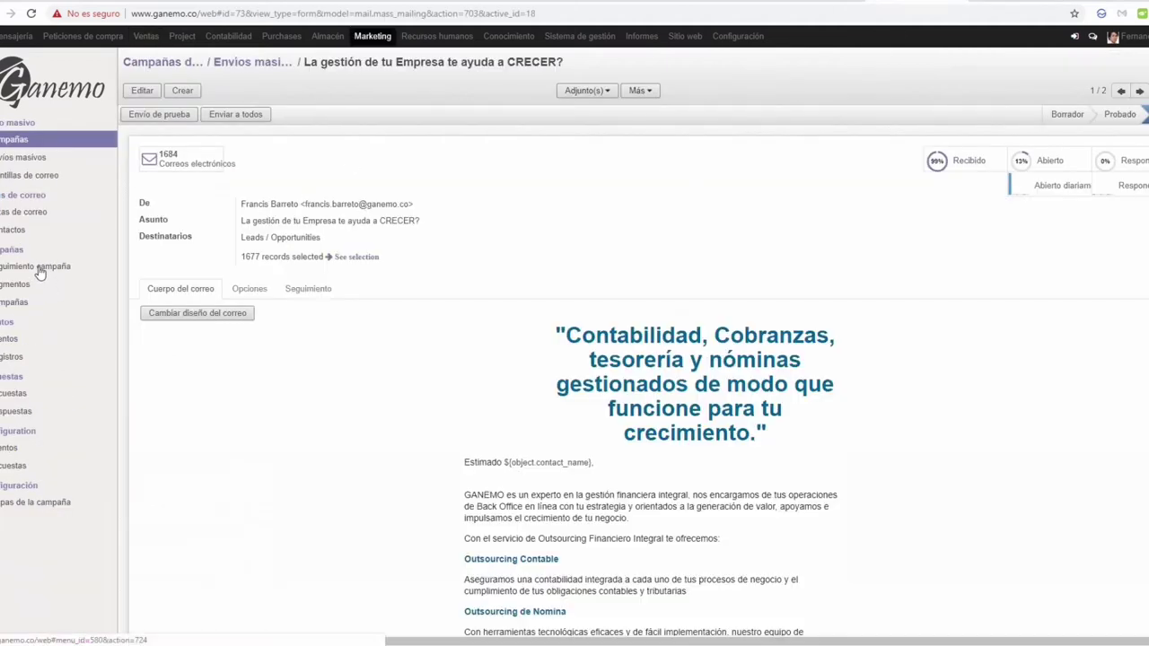
- Open the marketing campaign follow-up and examine the activities grouped under "Open email opportunity to ReOpened"
click(38, 269)
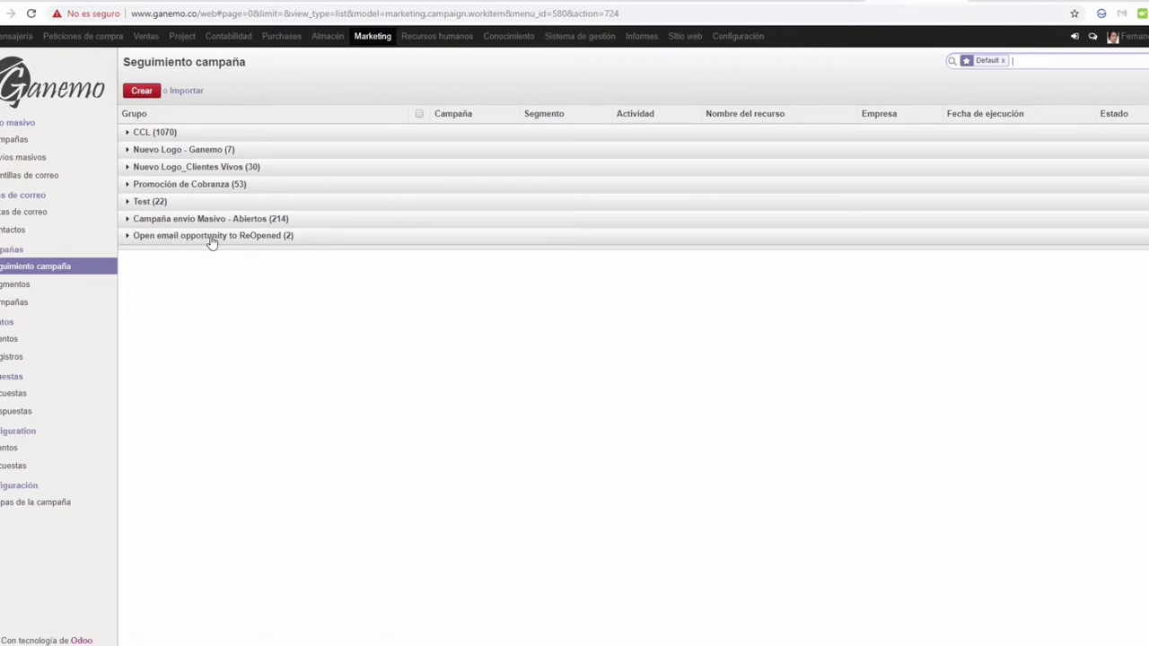
click(212, 237)
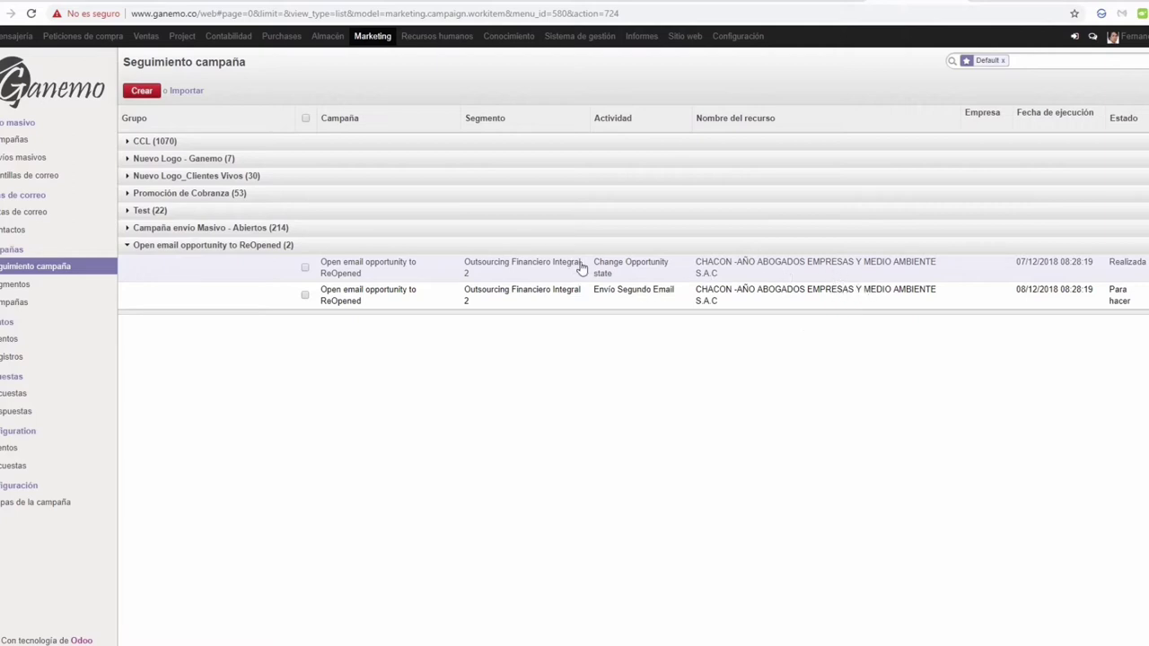
- Reload the sales opportunities and check which stage holds "CHACON -AÑO ABOGADOS EMPRESAS Y MEDIO AMBIENTE S.A.C"
click(630, 278)
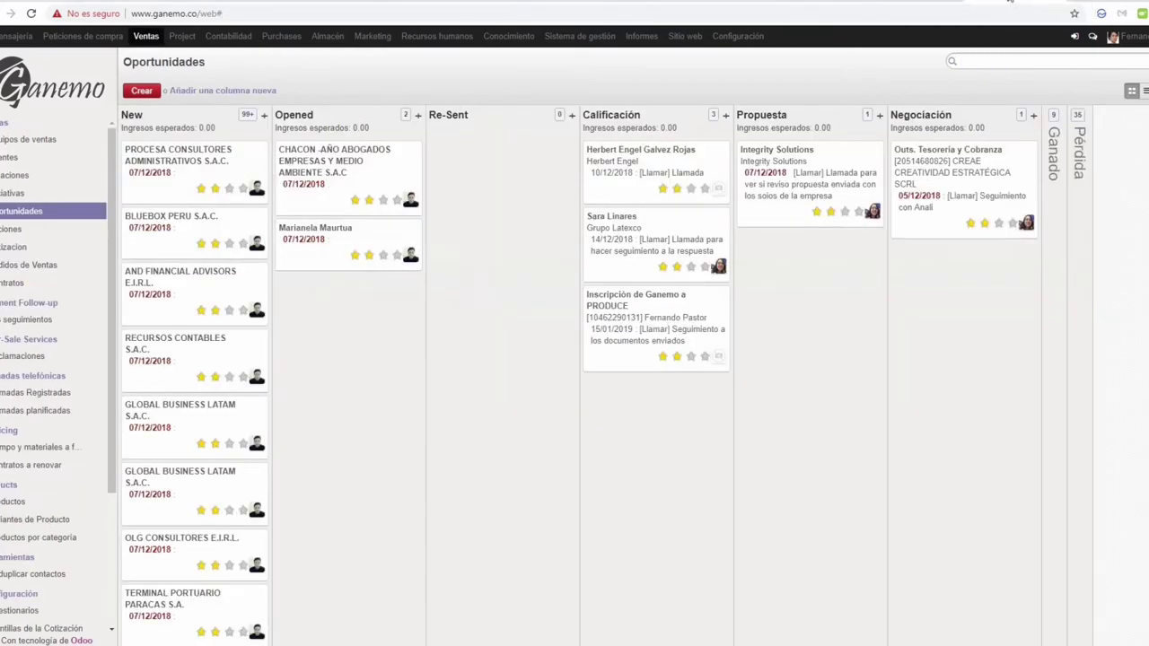
click(28, 219)
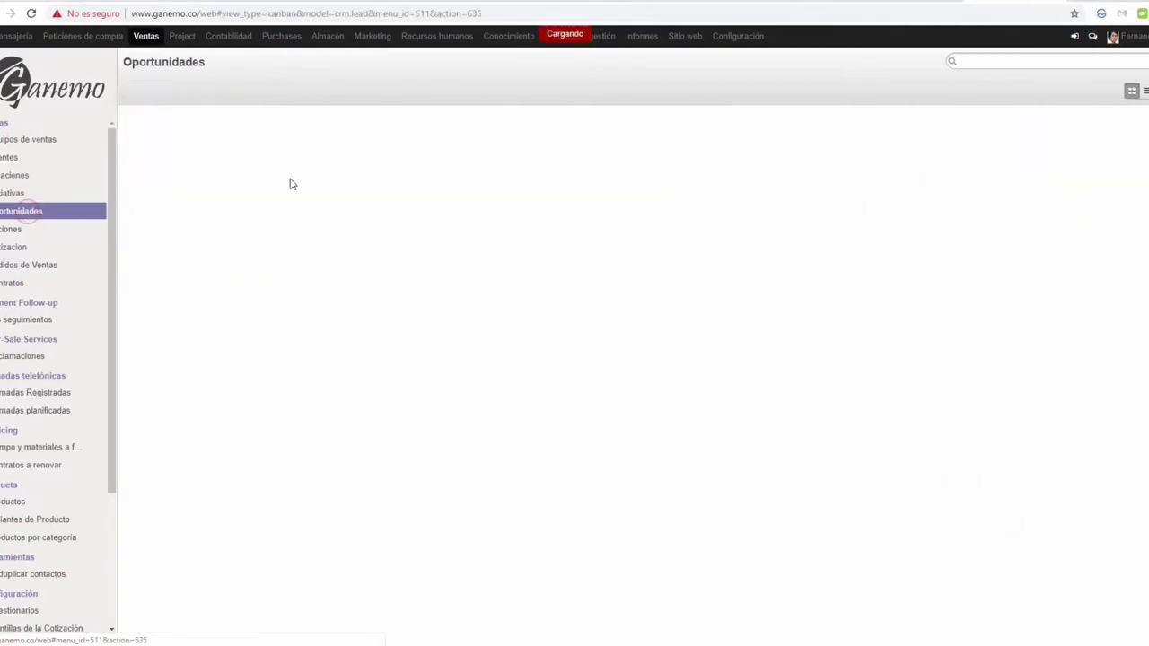
drag(290, 170, 505, 162)
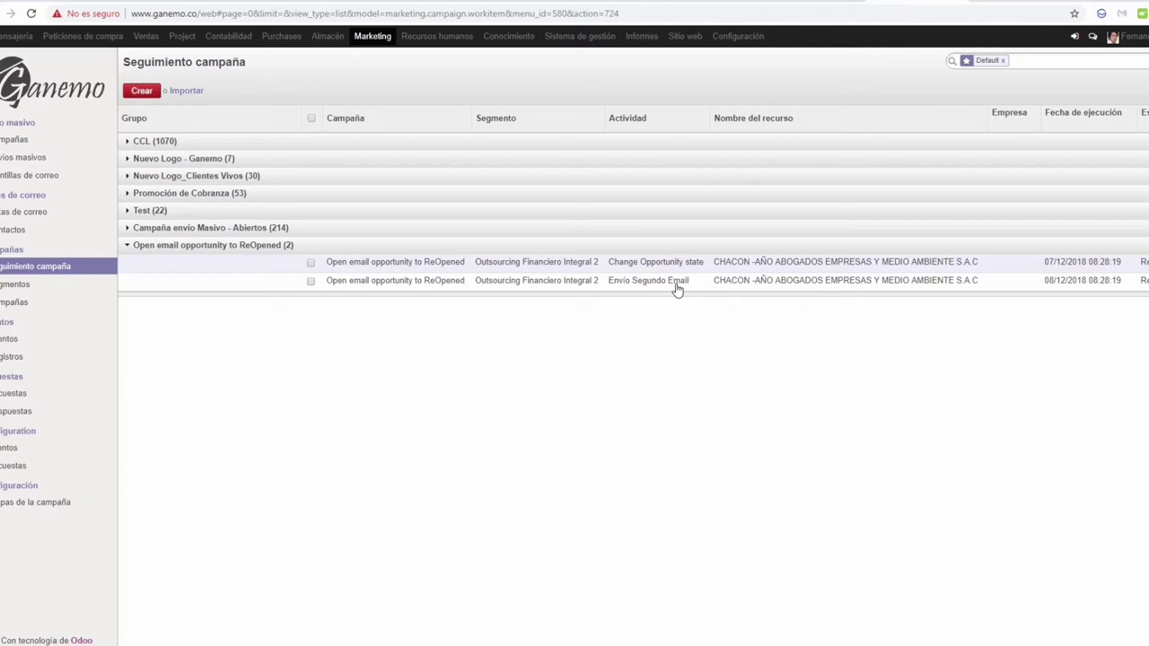
- Reload the campaign follow-up and examine the activities and execution dates grouped under "Open email opportunity to ReOpened"
click(32, 267)
click(245, 237)
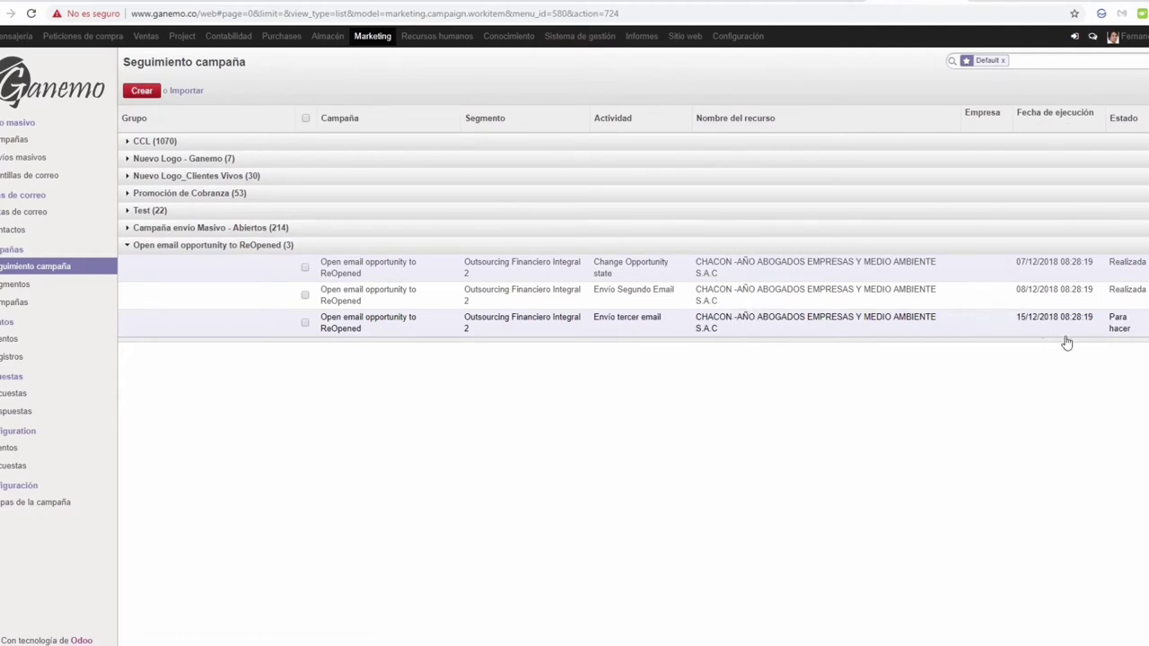
mouse_move(1038, 336)
- Look at the activities of the marketing campaign "Open email opportunity to ReOpened" in edit mode and return to the campaign list
key(alt+Left)
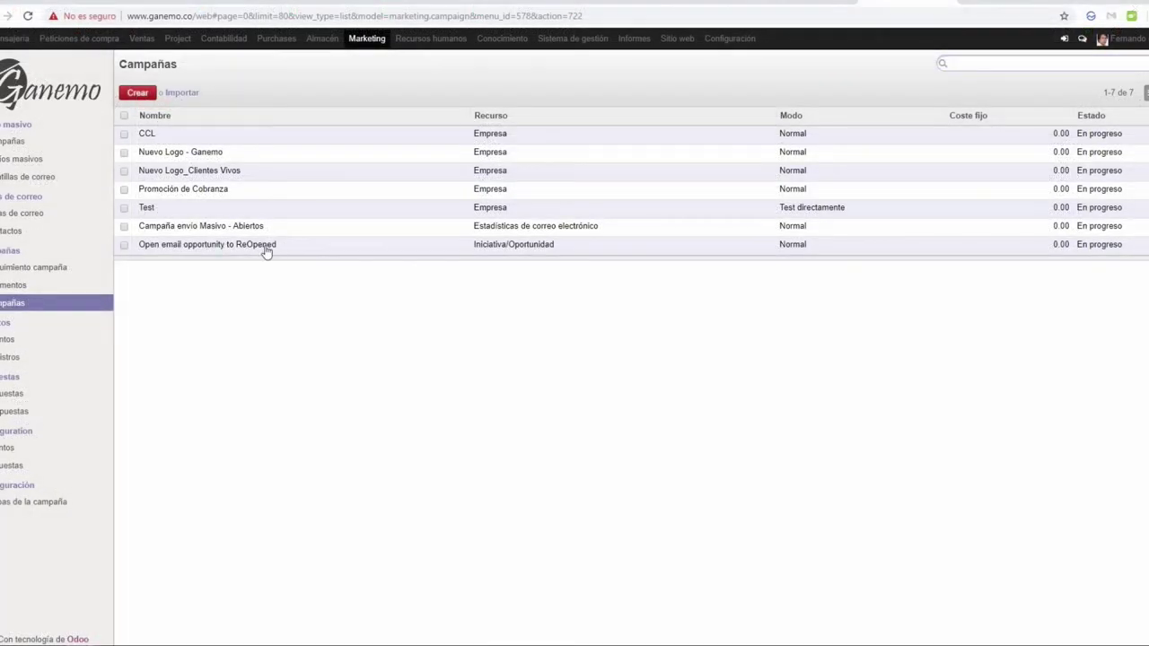
click(266, 251)
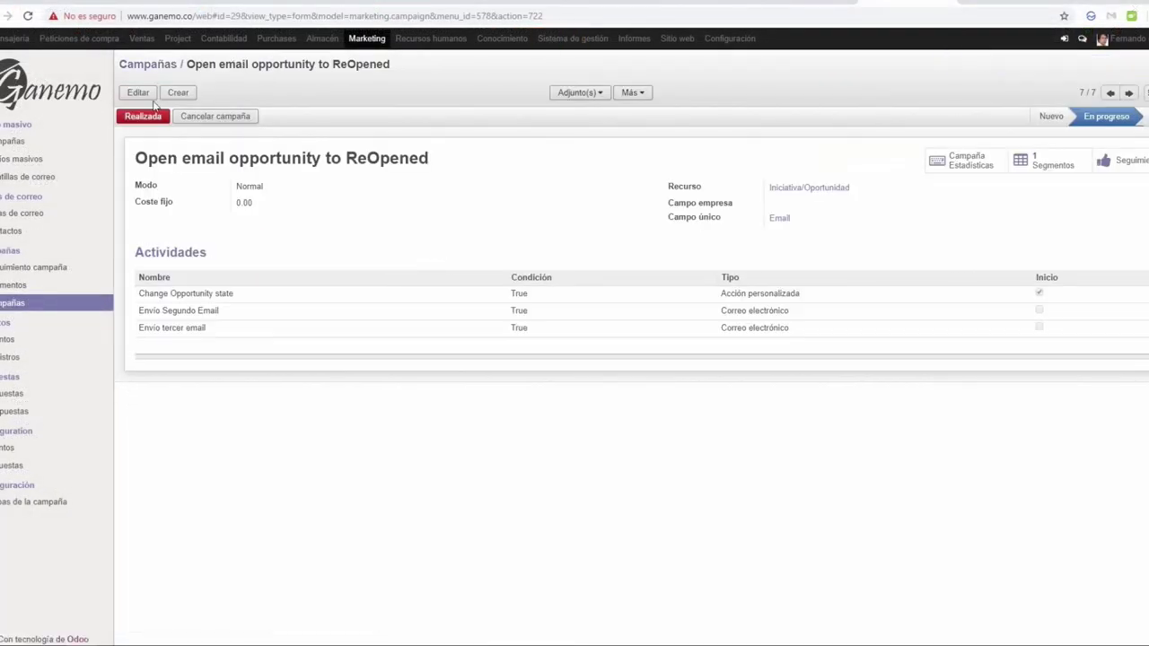
click(143, 95)
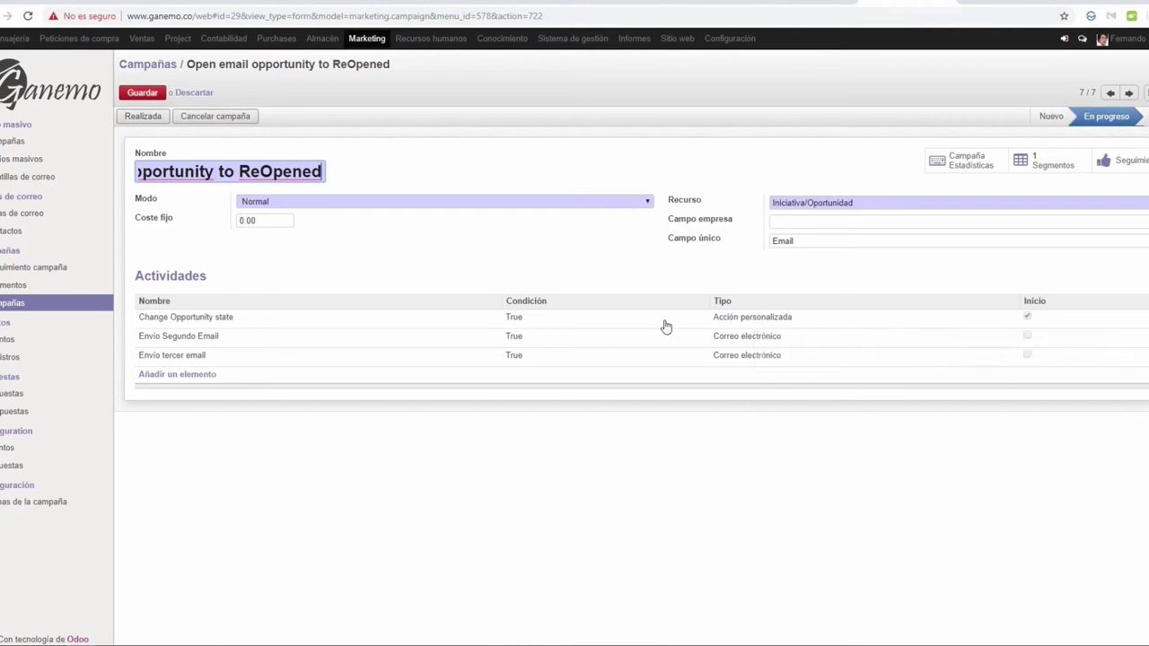
click(145, 69)
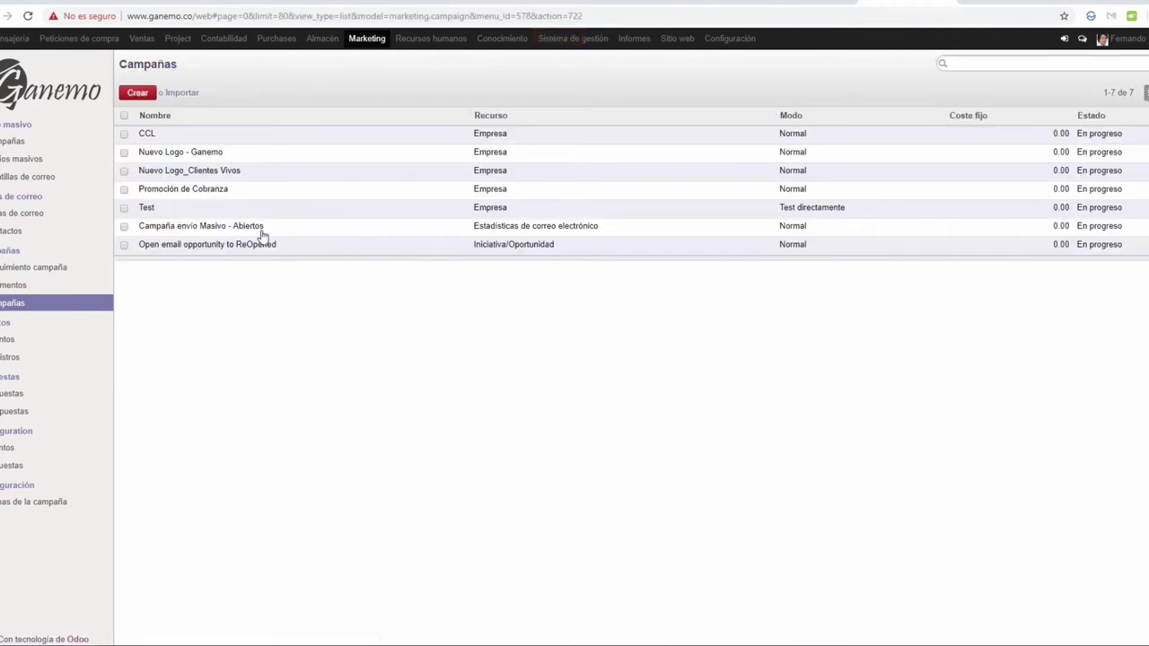
- In "Campaña envío Masivo - Abiertos", examine the Python code behind the activity "Convertir Iniciativa a Oportunidad Opened" and discard both dialogs
click(257, 232)
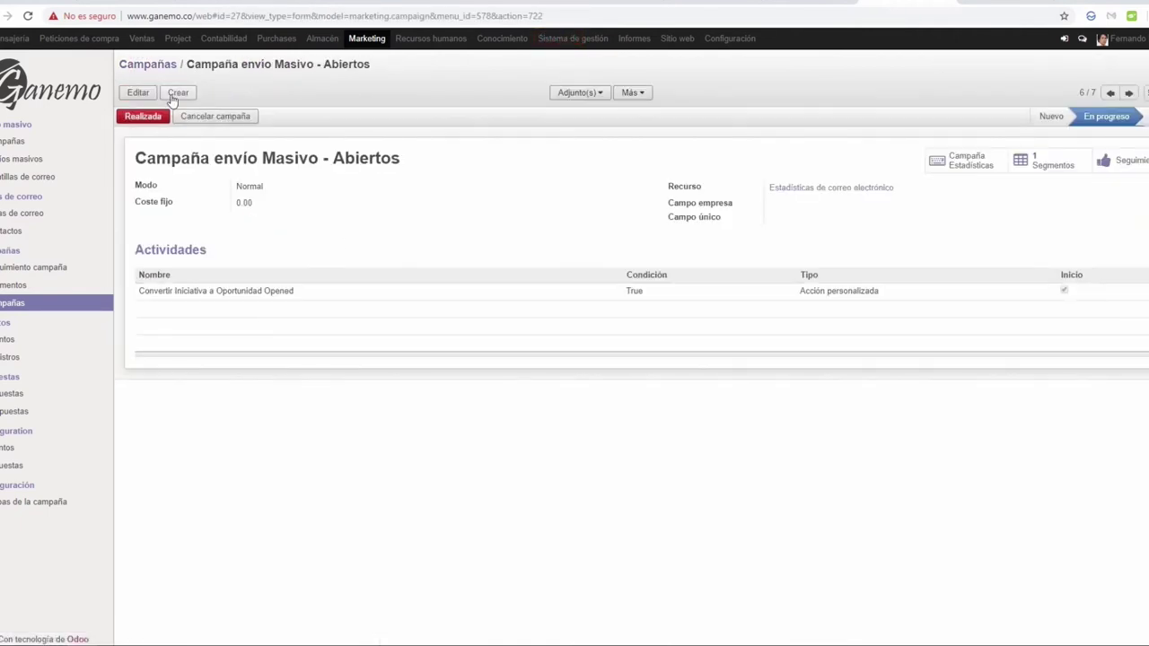
click(147, 94)
click(566, 321)
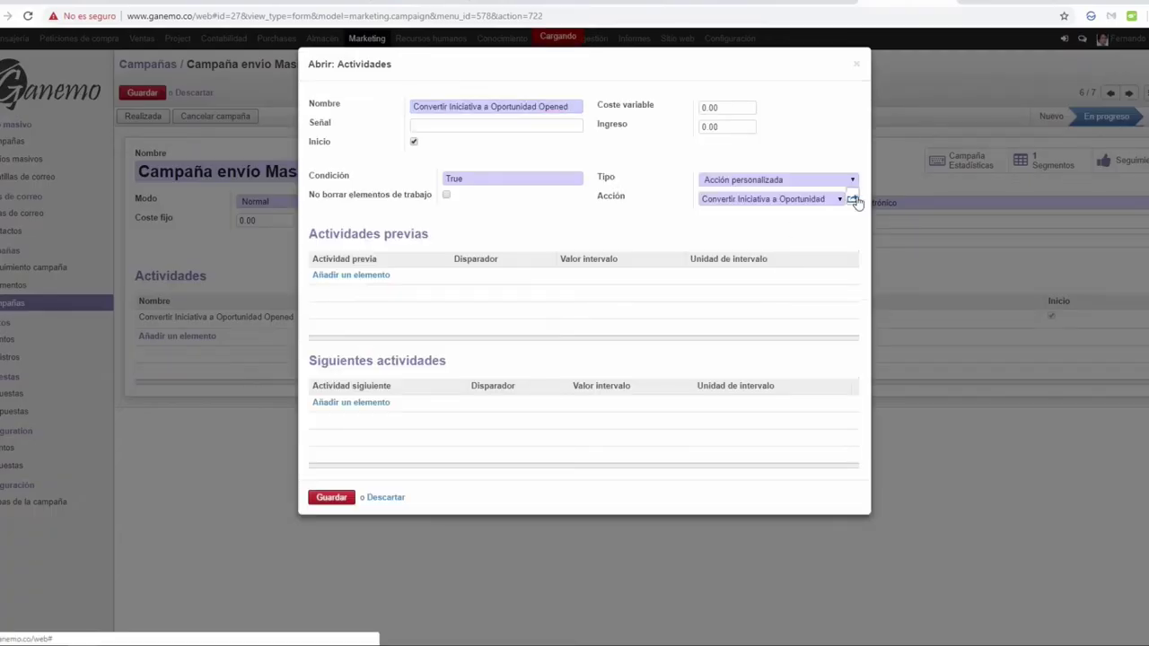
click(854, 200)
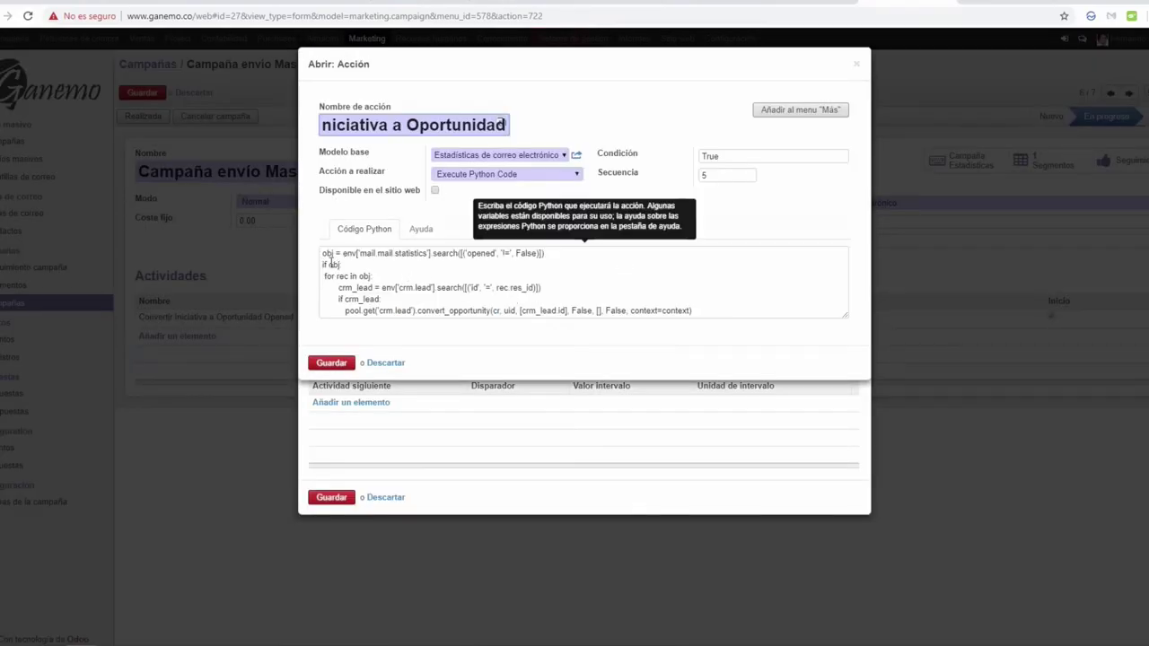
drag(321, 254, 670, 310)
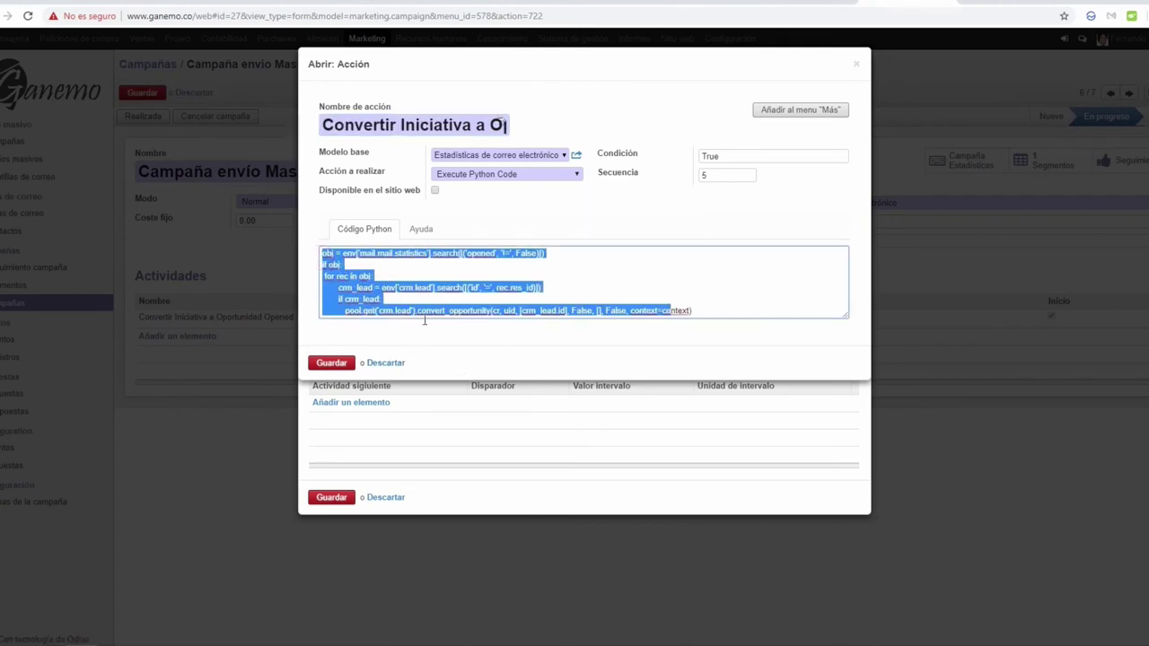
click(398, 364)
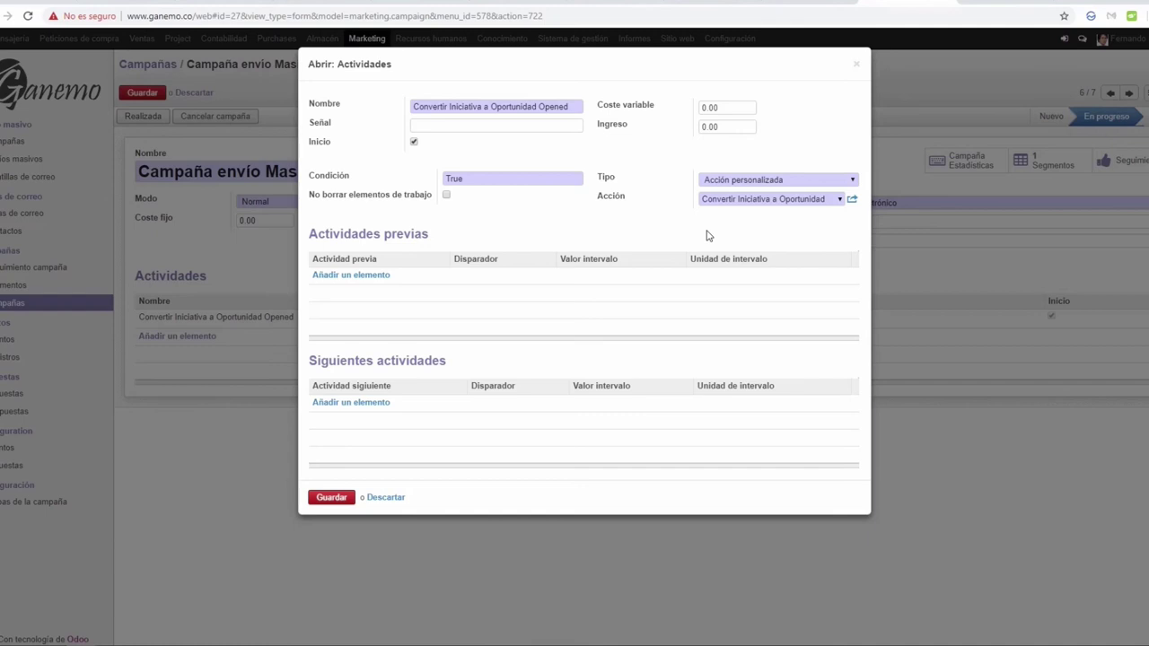
click(387, 500)
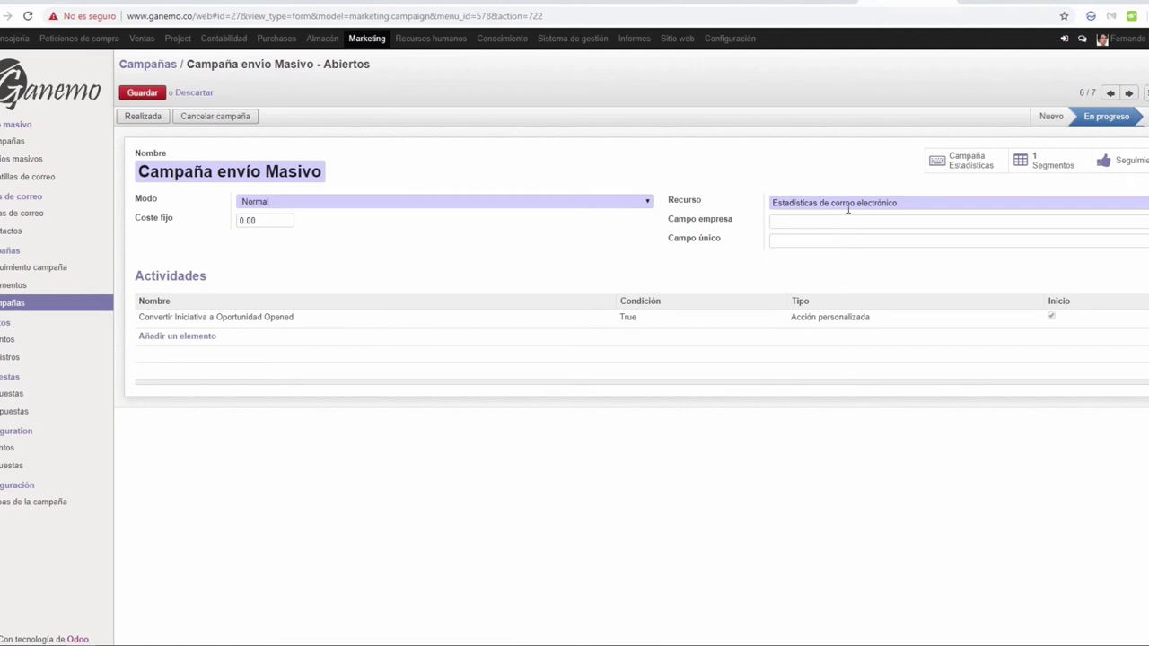
- Recheck the custom action of "Convertir Iniciativa a Oportunidad Opened", discard its dialogs and return to the campaign list
click(546, 325)
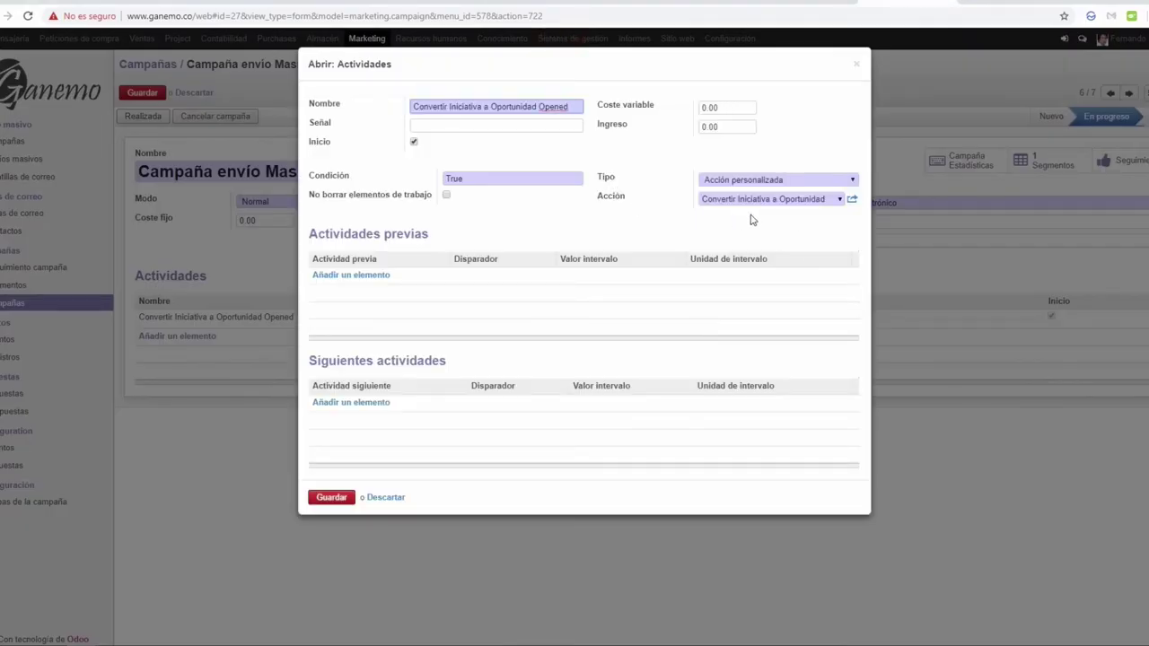
click(852, 199)
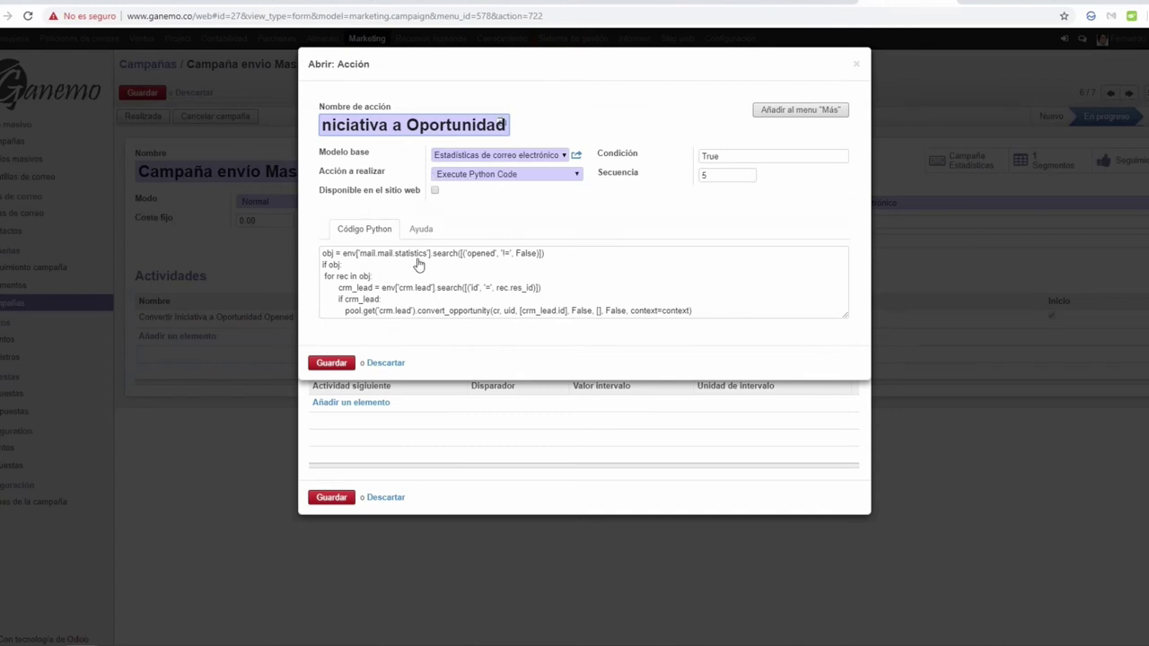
click(395, 363)
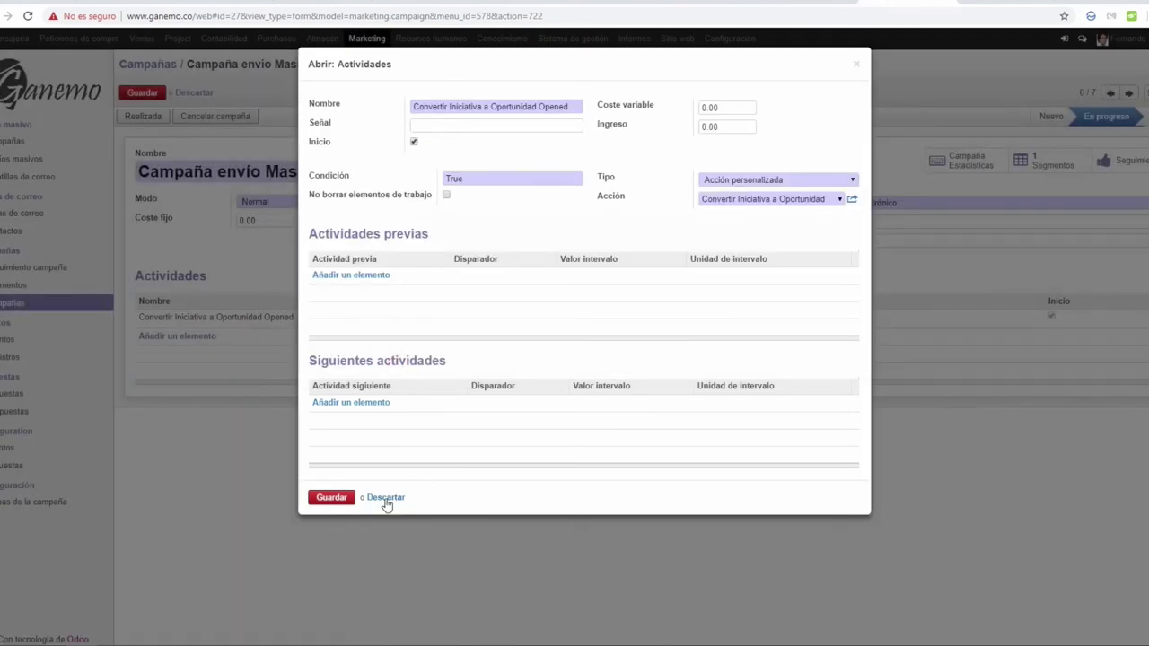
click(386, 498)
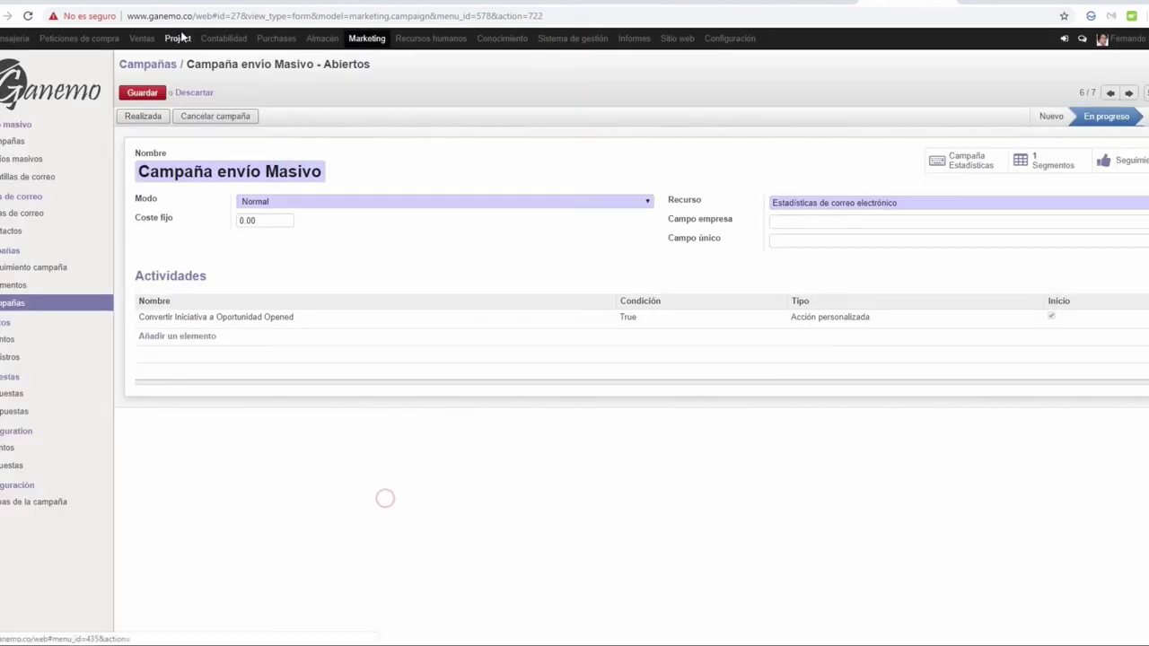
click(148, 65)
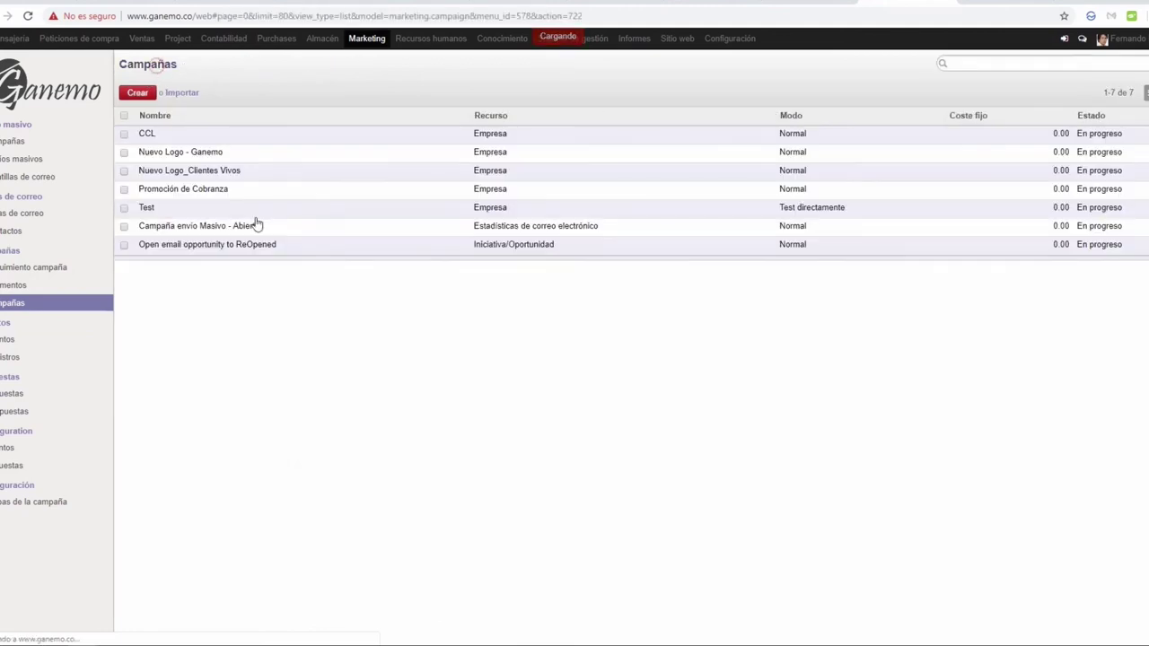
- In "Open email opportunity to ReOpened", inspect the "Marcar como Re-Sent" action of the activity "Change Opportunity state" and discard the campaign edit
click(287, 254)
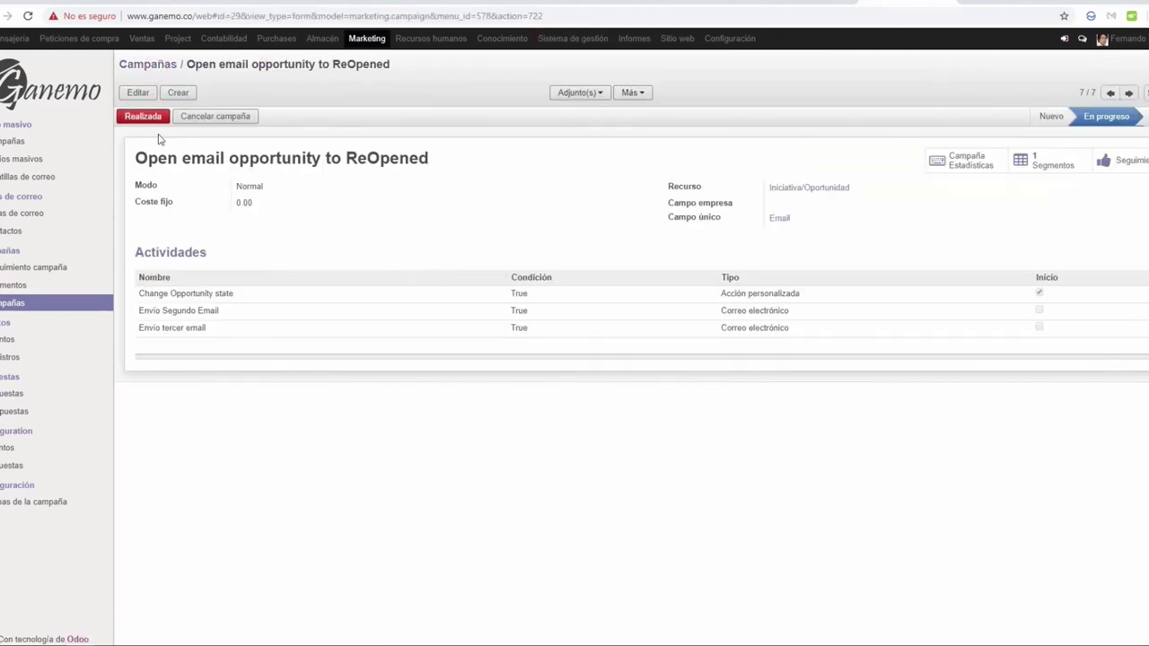
click(139, 93)
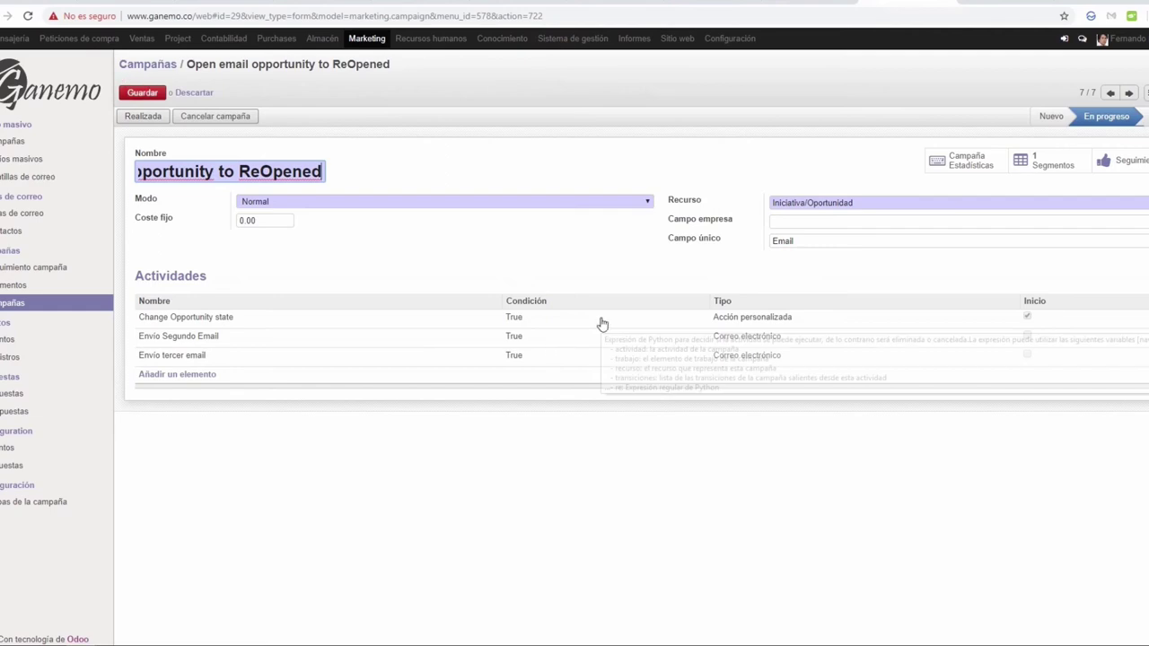
click(600, 317)
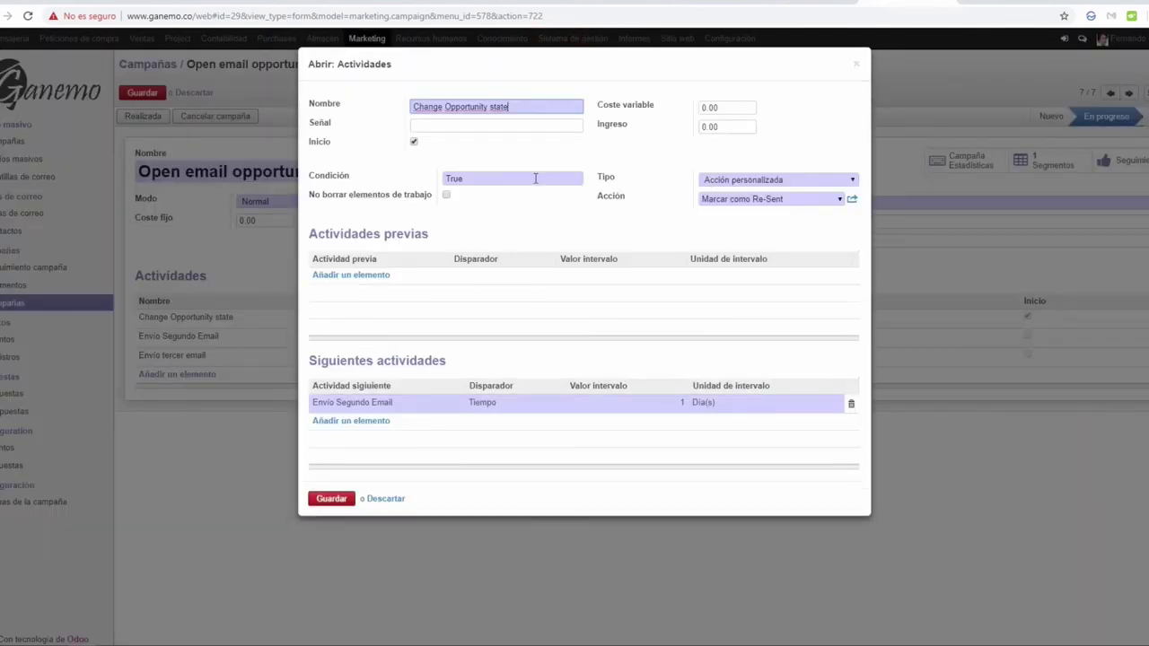
click(851, 199)
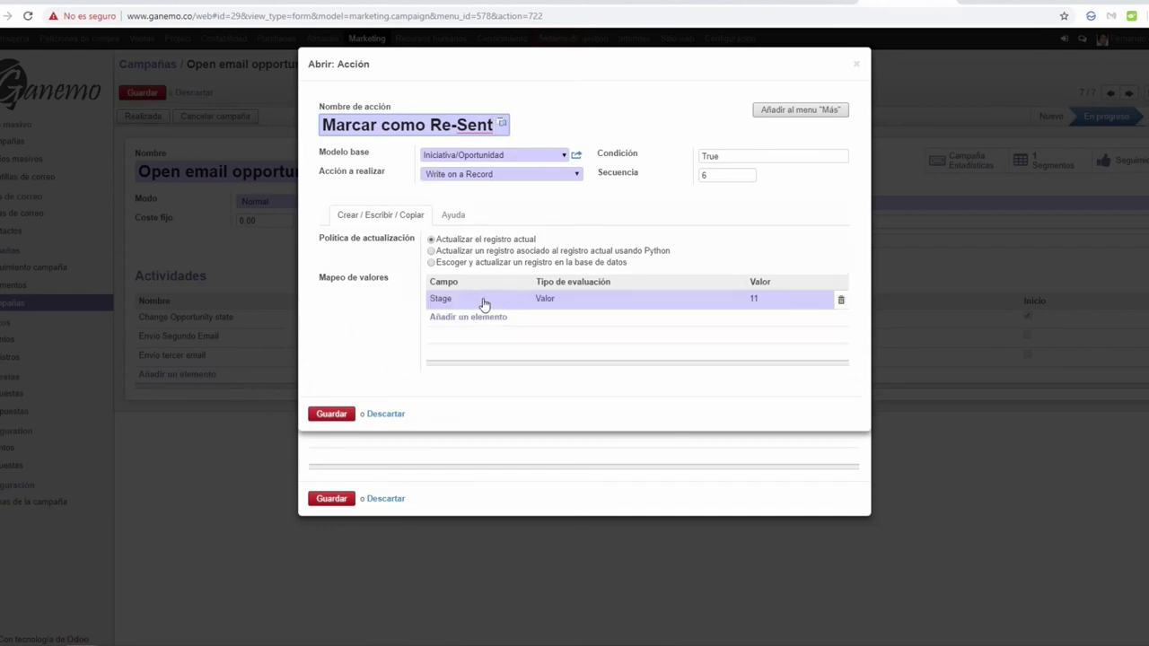
click(489, 175)
key(Escape)
key(Escape)
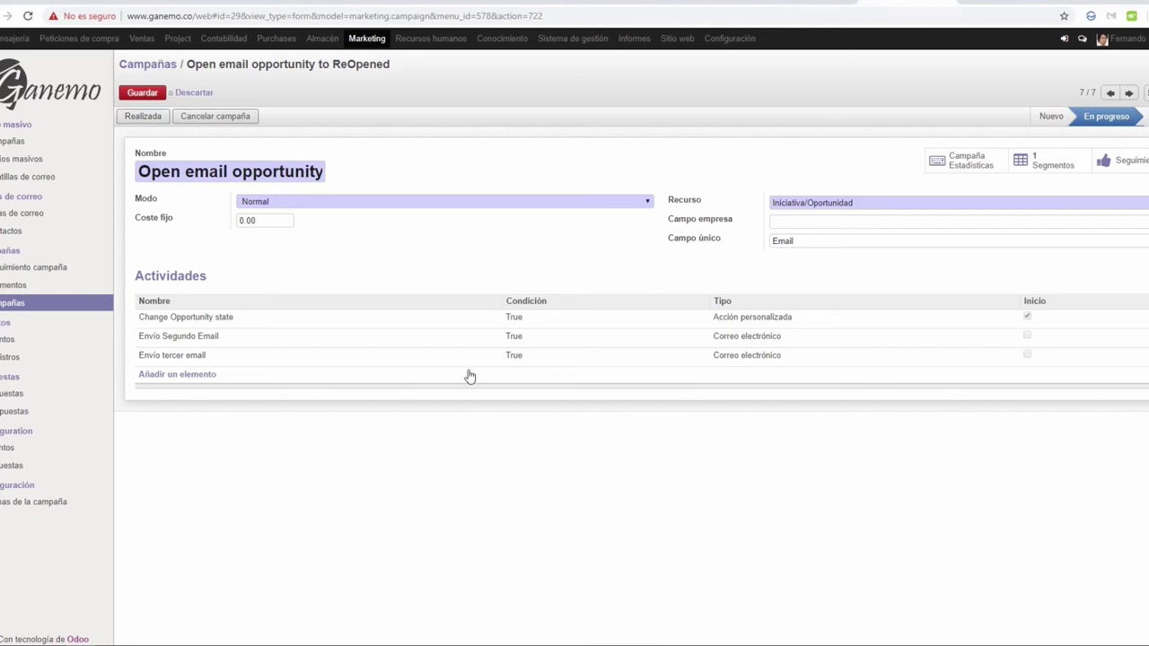
mouse_move(534, 367)
click(194, 94)
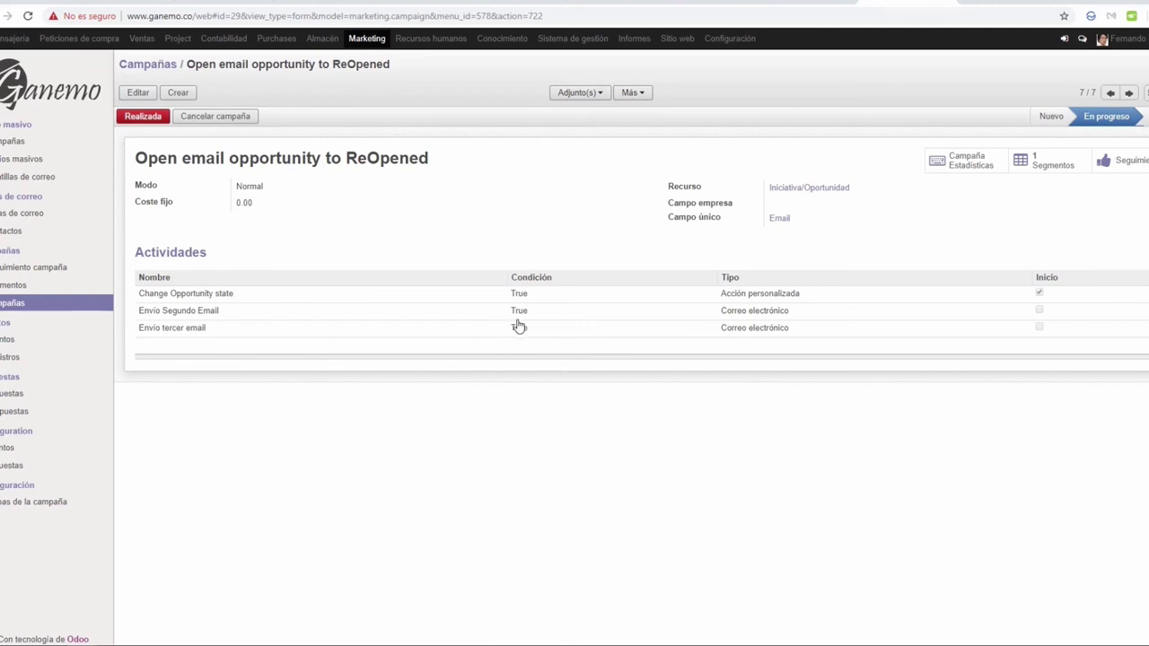
mouse_move(545, 323)
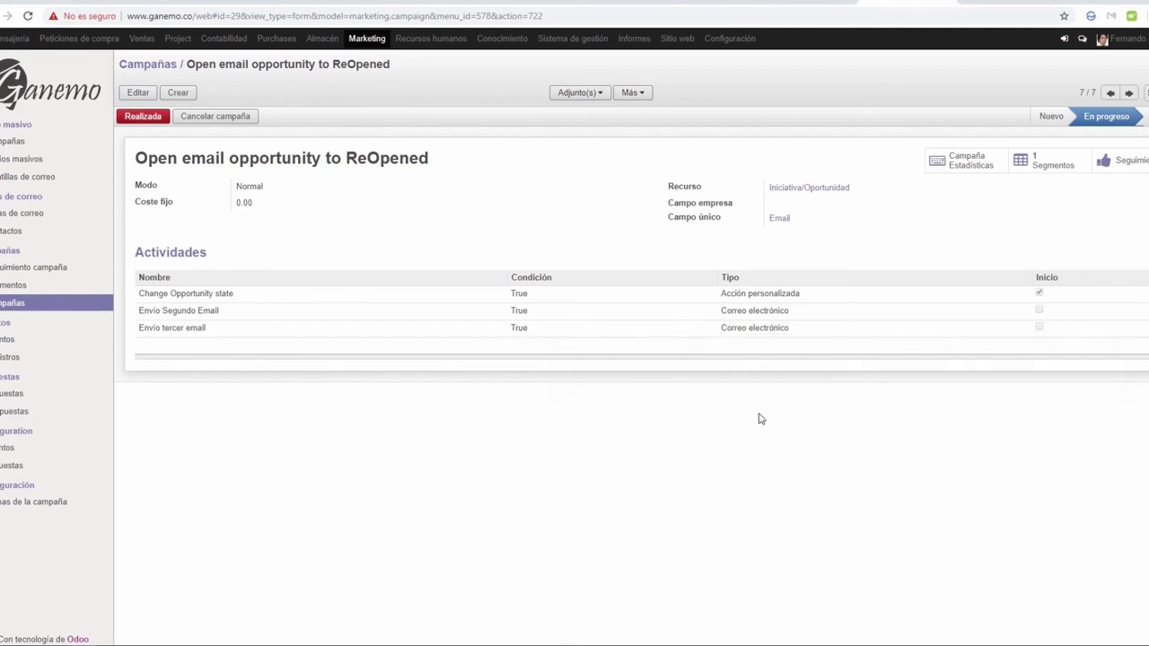